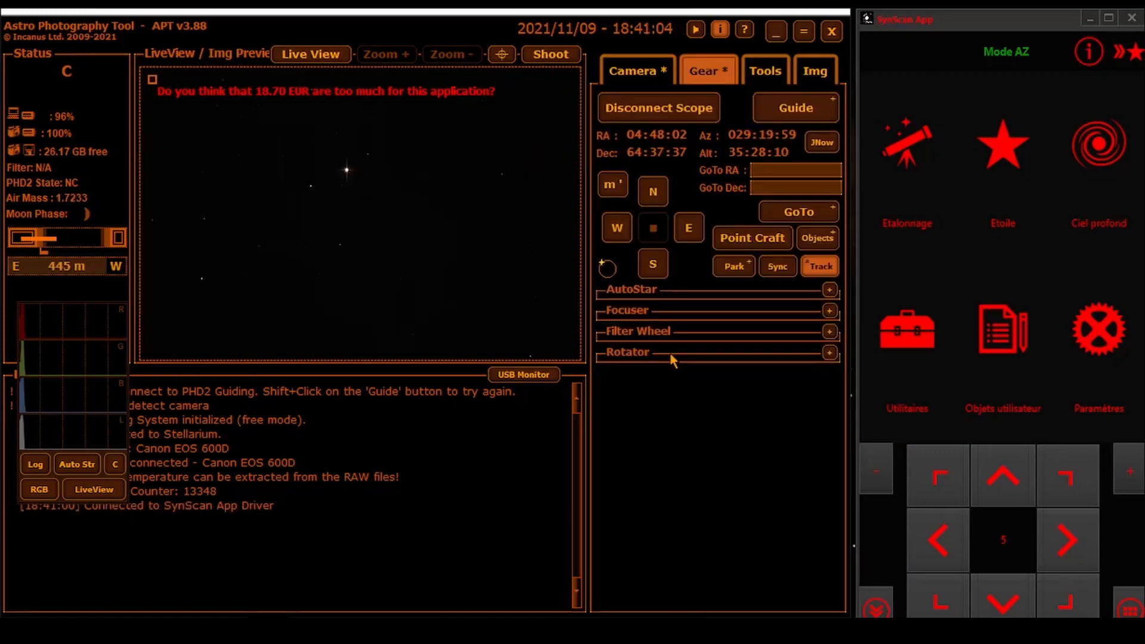
Step: Open Point Craft and plate-solve the current image using the star Mirach as the approximate position
{"action": "left_click", "coordinate": [760, 239]}
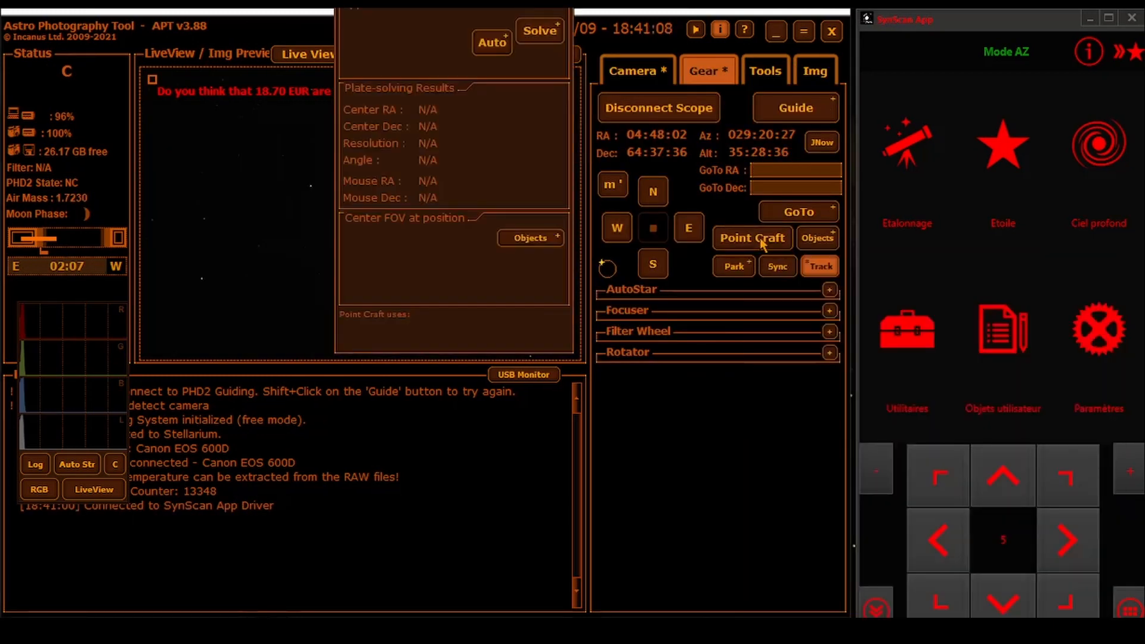
{"action": "left_click_drag", "start_coordinate": [444, 57], "coordinate": [442, 241]}
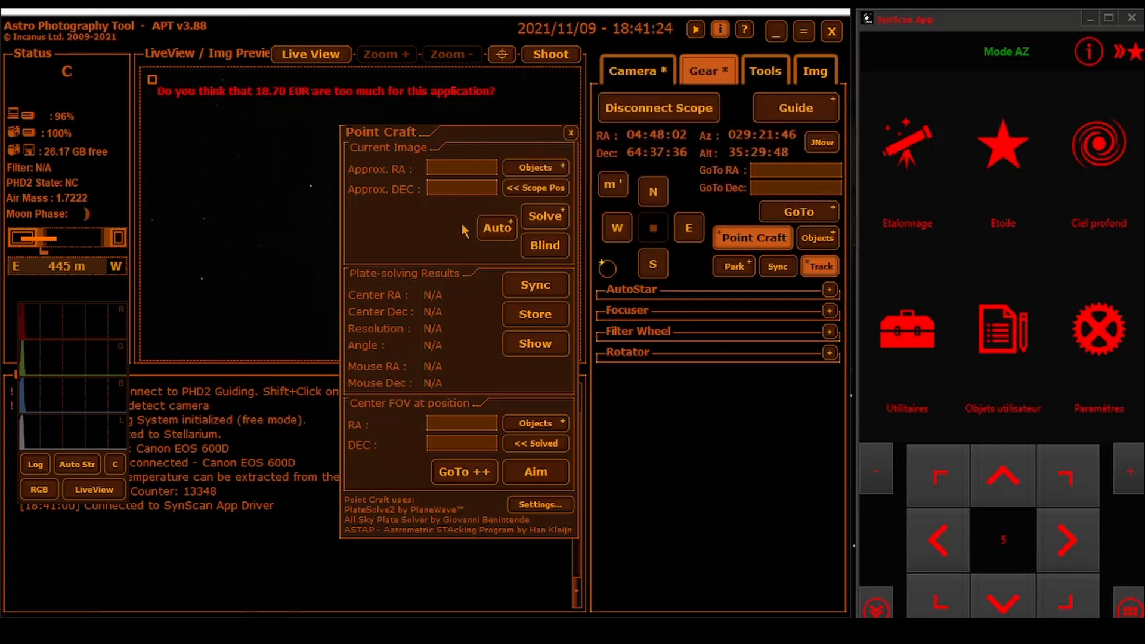
{"action": "left_click", "coordinate": [535, 170]}
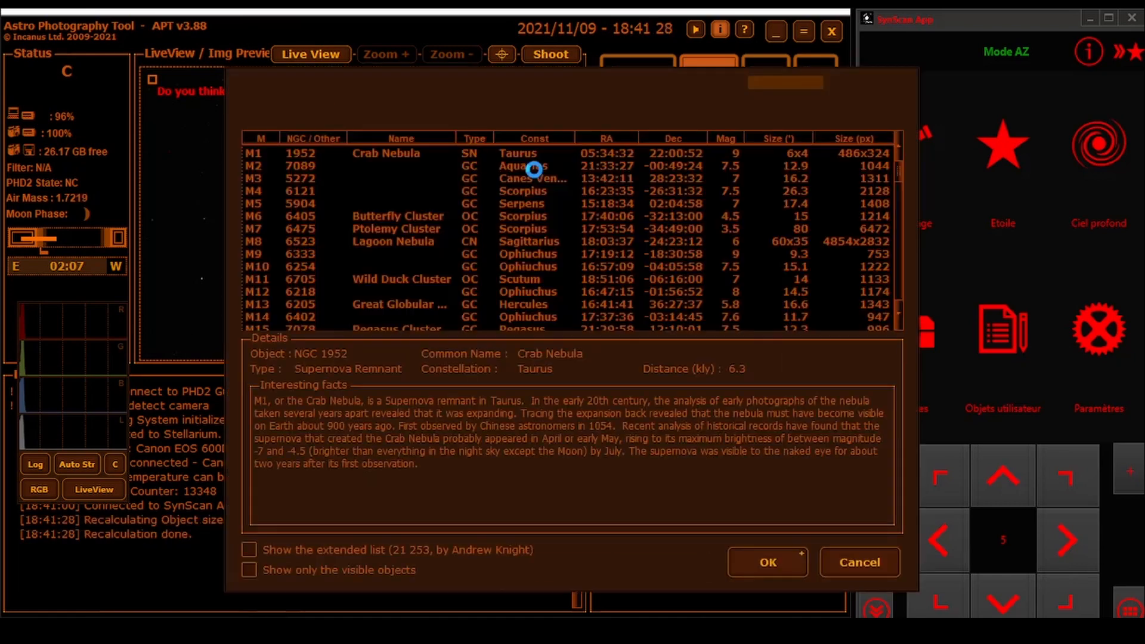
{"action": "left_click", "coordinate": [366, 119]}
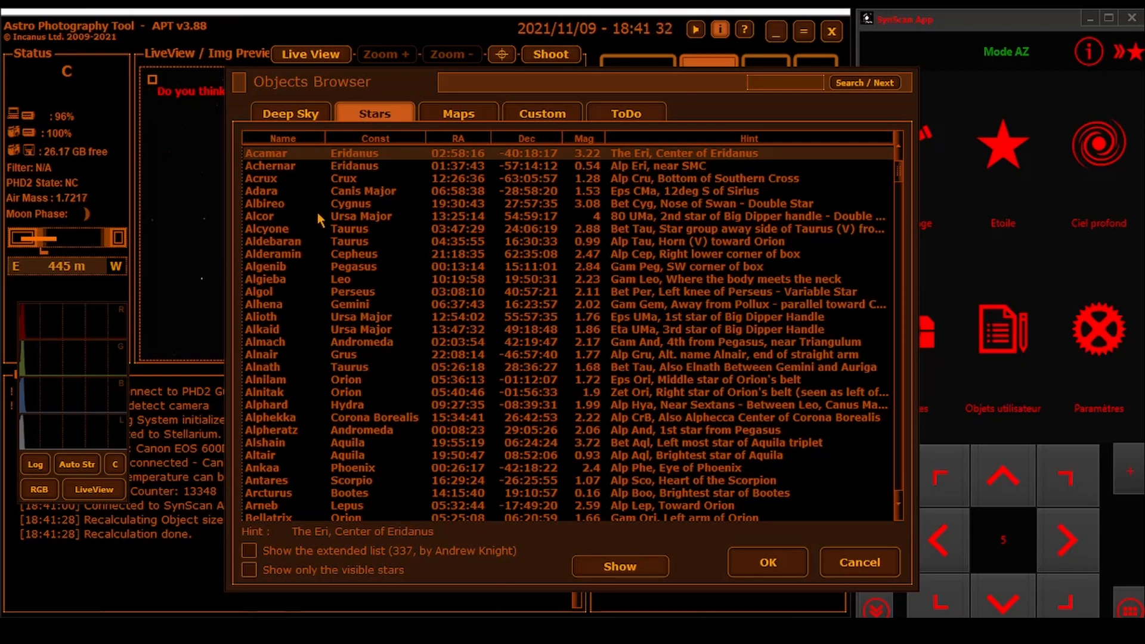
{"action": "scroll", "coordinate": [317, 330], "scroll_direction": "down", "scroll_amount": 10}
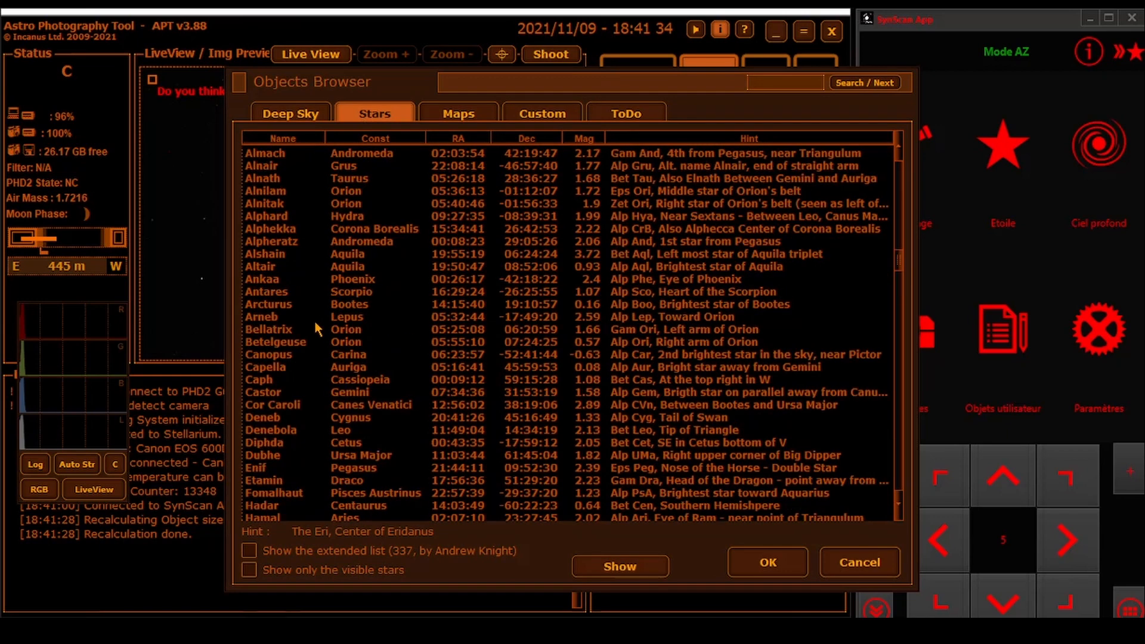
{"action": "left_click", "coordinate": [295, 457]}
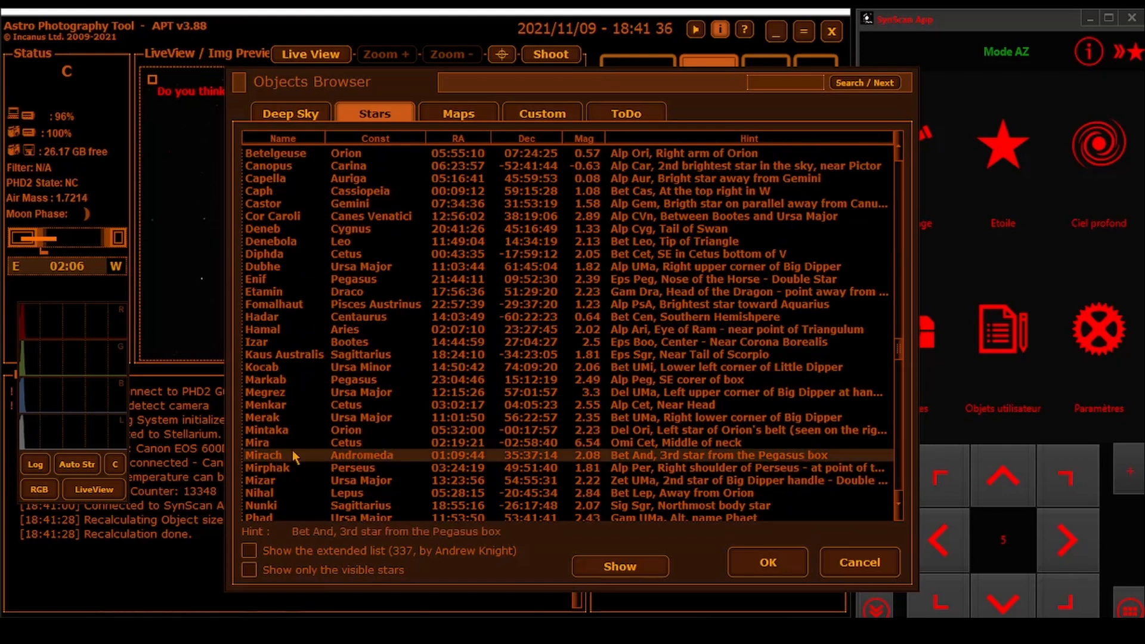
{"action": "left_click", "coordinate": [767, 567]}
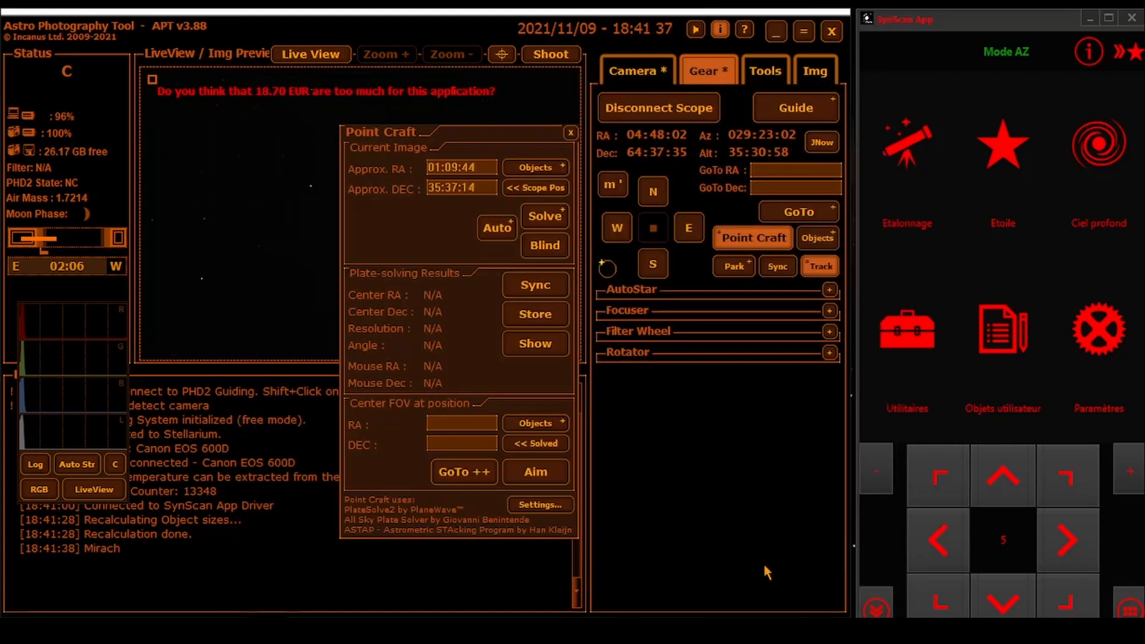
{"action": "left_click", "coordinate": [542, 217]}
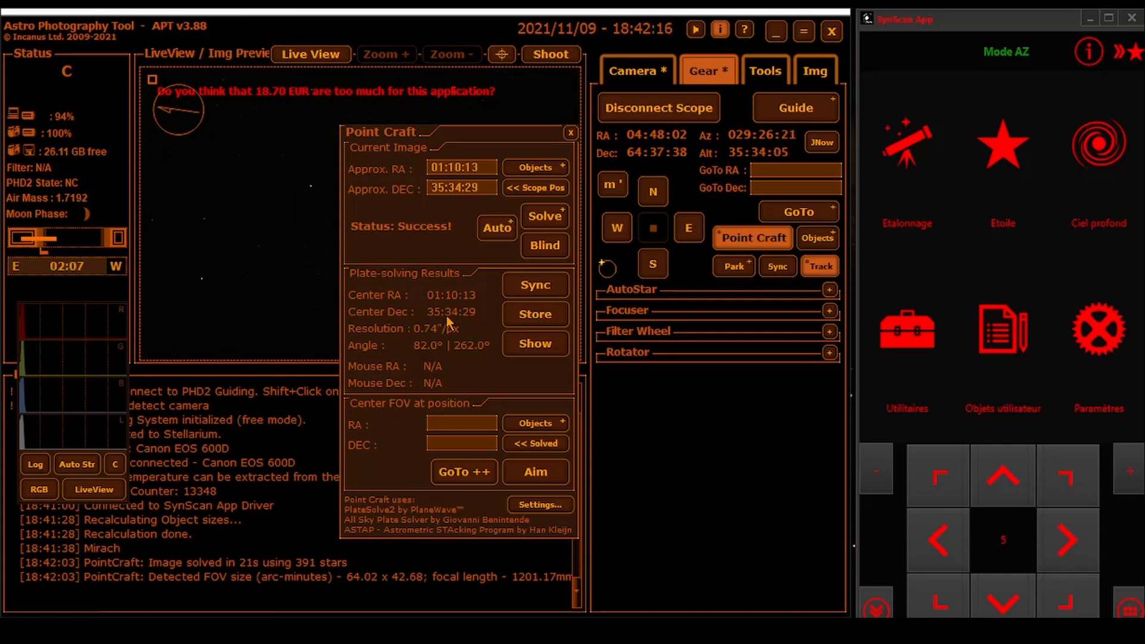
Step: In SynScan App, start Align with Sync, delete the existing aligned star and sync the mount to the Point Craft solution
{"action": "left_click", "coordinate": [896, 143]}
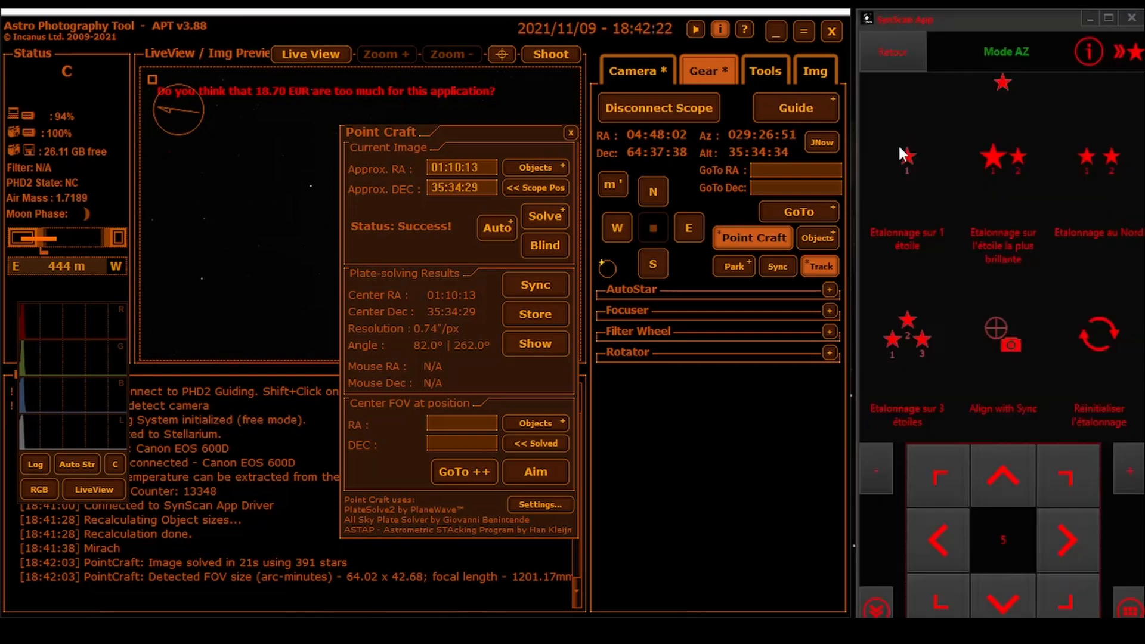
{"action": "left_click", "coordinate": [999, 349]}
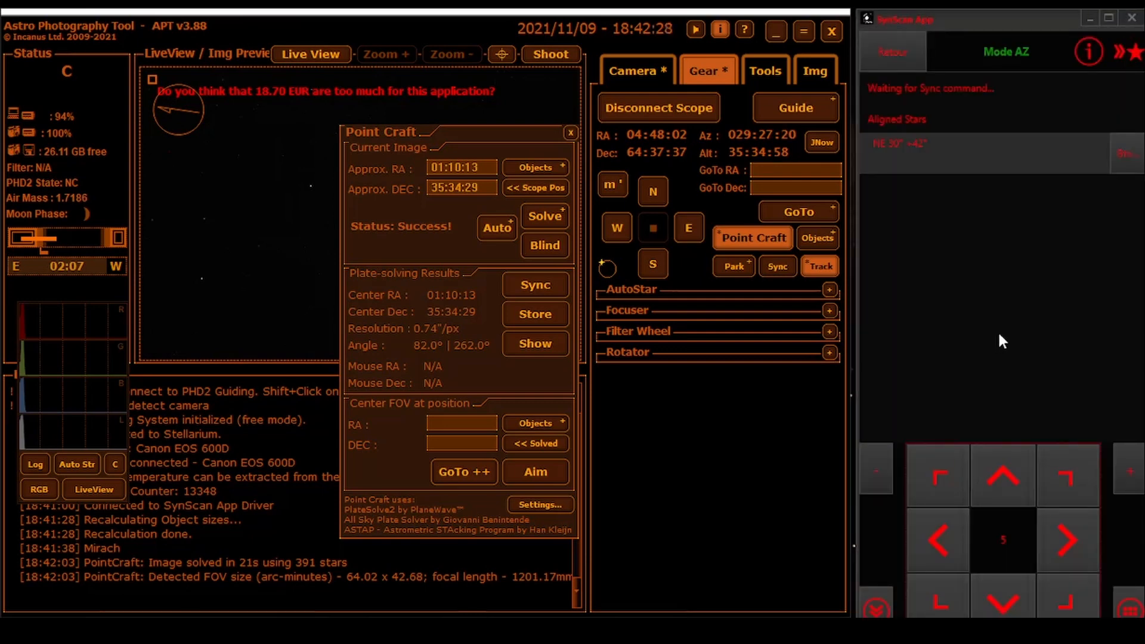
{"action": "left_click", "coordinate": [1125, 154]}
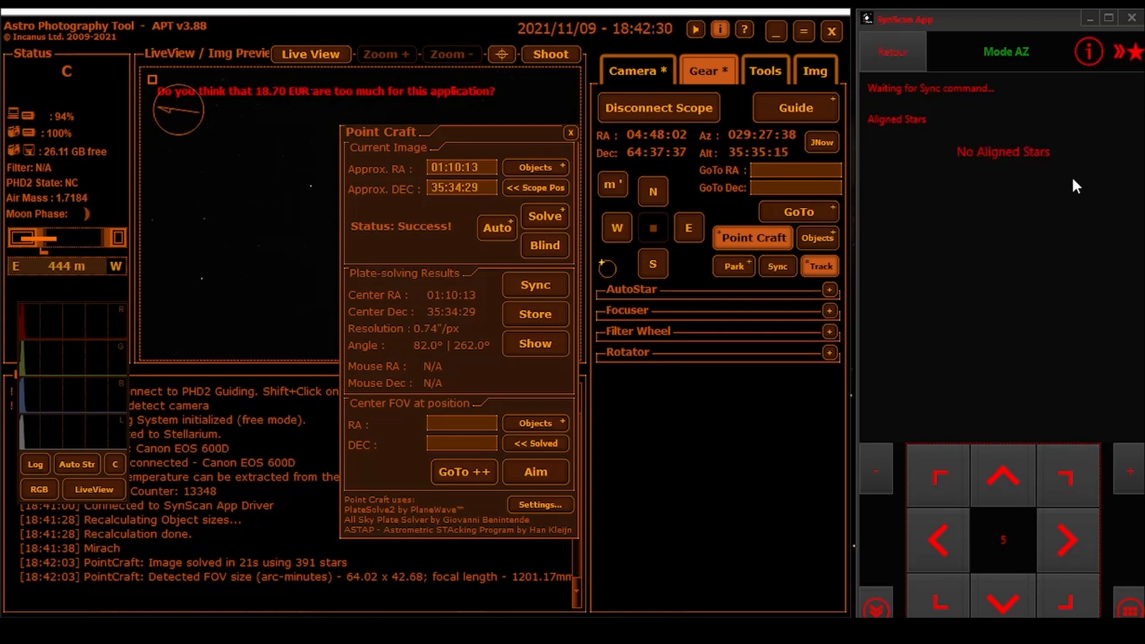
{"action": "left_click", "coordinate": [537, 287]}
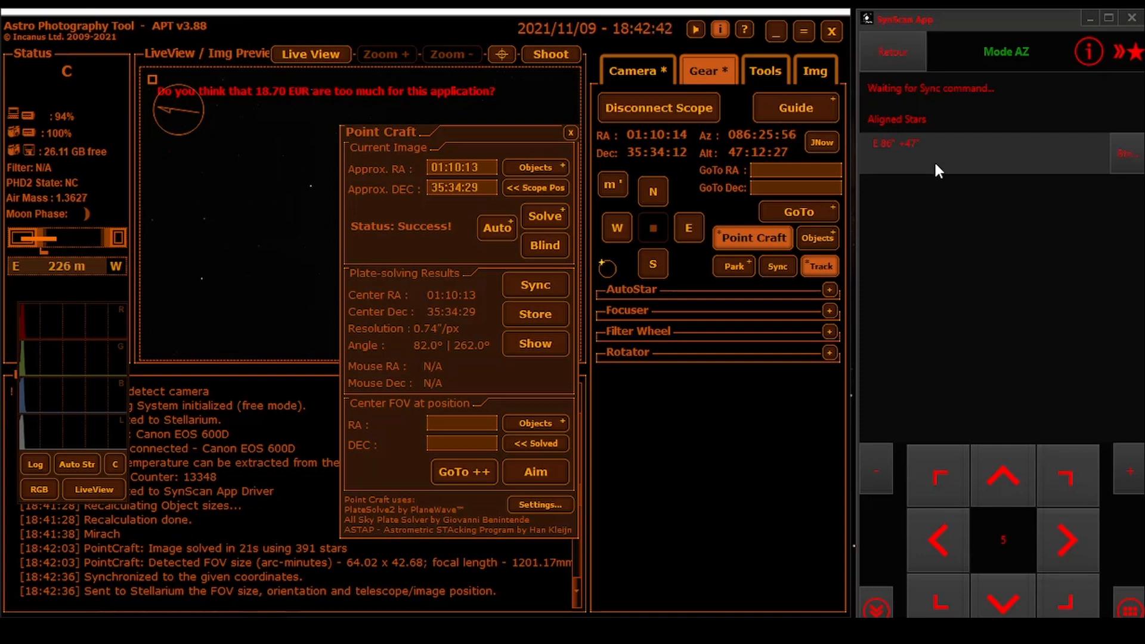
{"action": "left_click", "coordinate": [898, 58]}
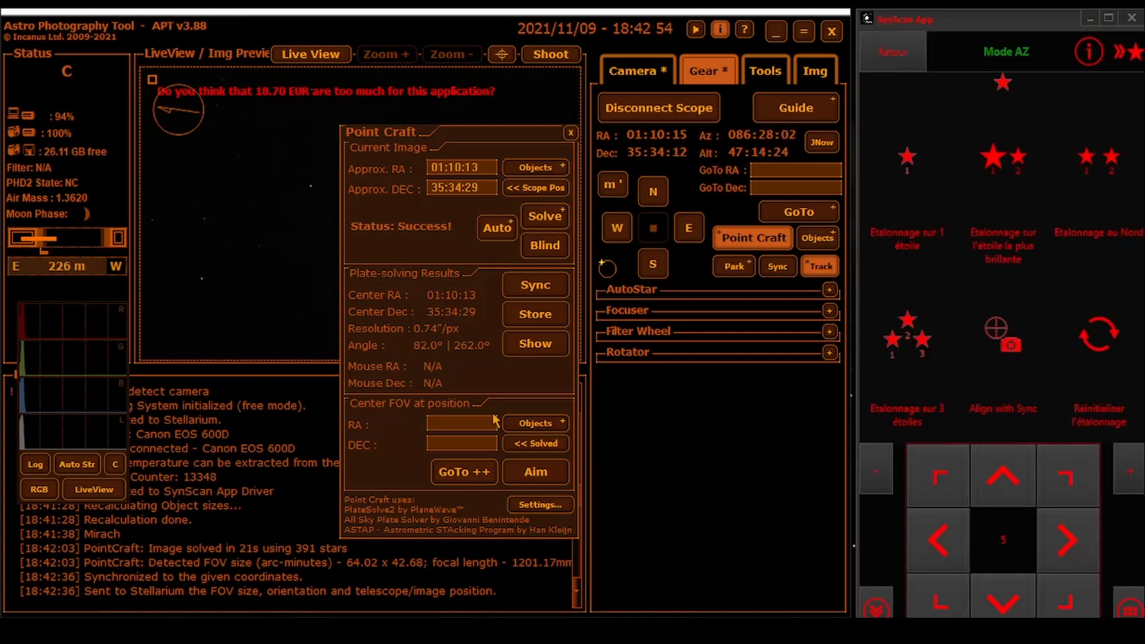
Step: Set M31, the Andromeda Galaxy, as the Center FOV target in Point Craft and start GoTo++
{"action": "left_click", "coordinate": [524, 424]}
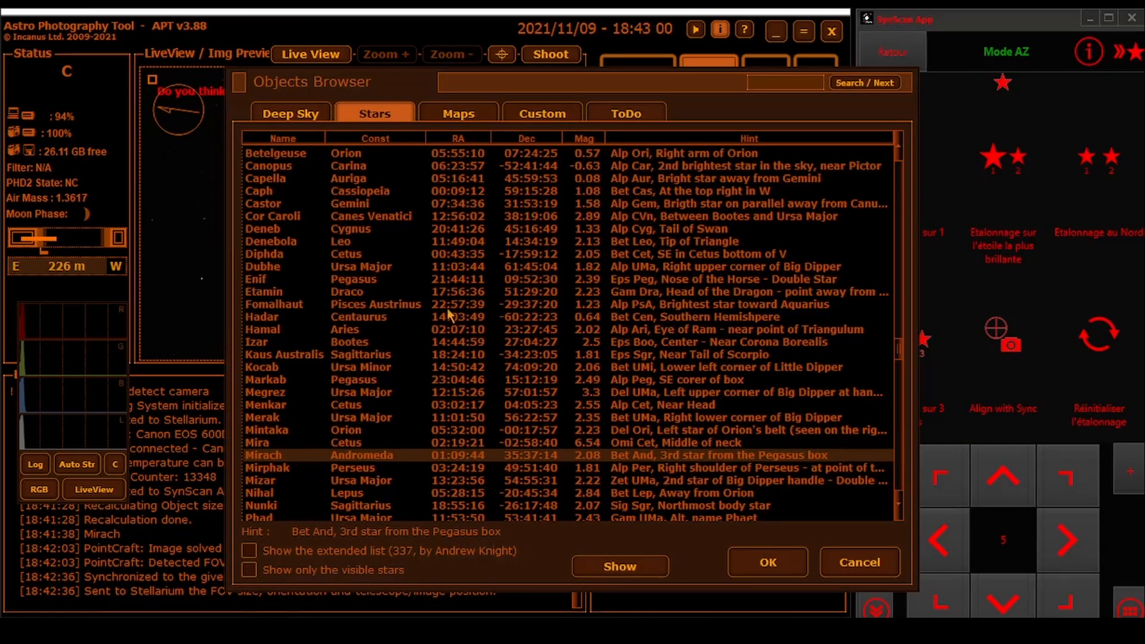
{"action": "left_click", "coordinate": [293, 113]}
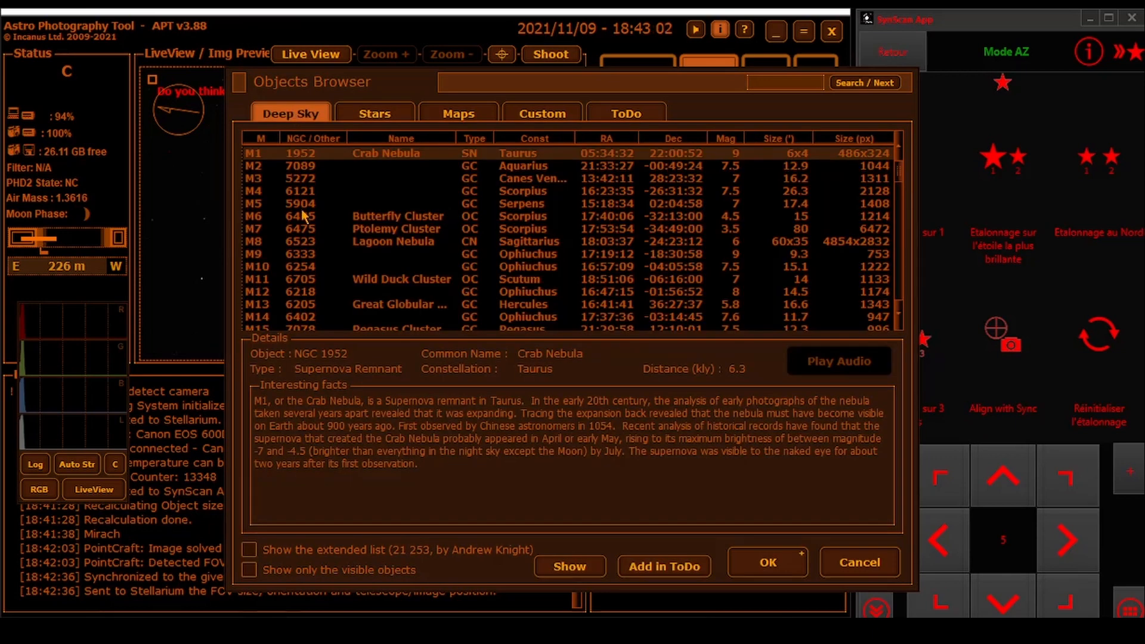
{"action": "scroll", "coordinate": [302, 217], "scroll_direction": "down", "scroll_amount": 4}
{"action": "scroll", "coordinate": [302, 217], "scroll_direction": "down", "scroll_amount": 6}
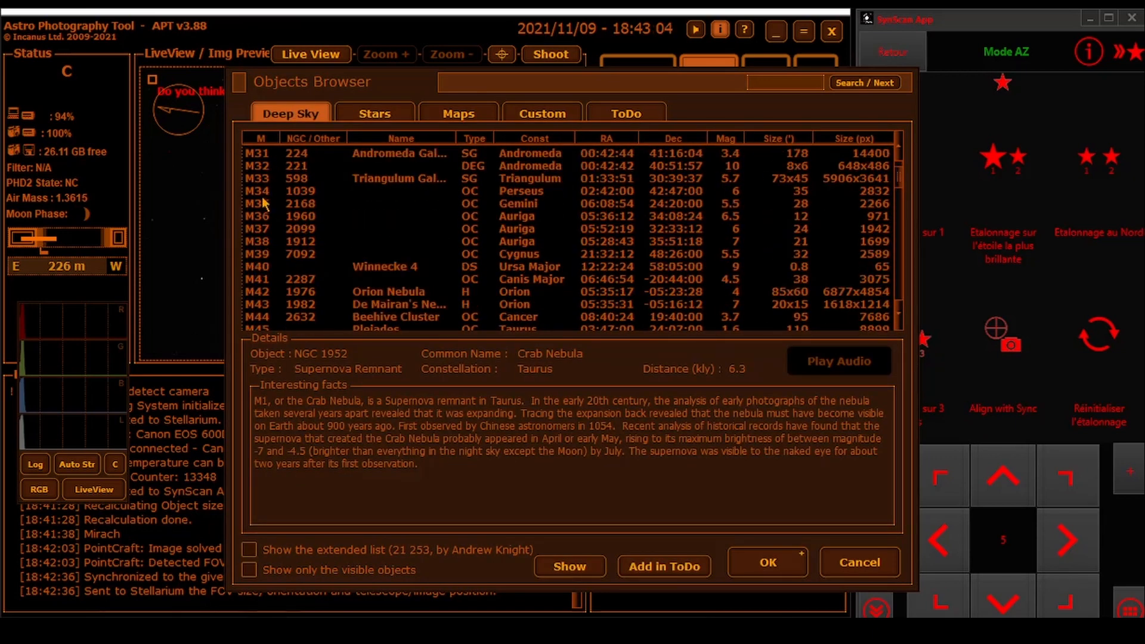
{"action": "left_click", "coordinate": [264, 154]}
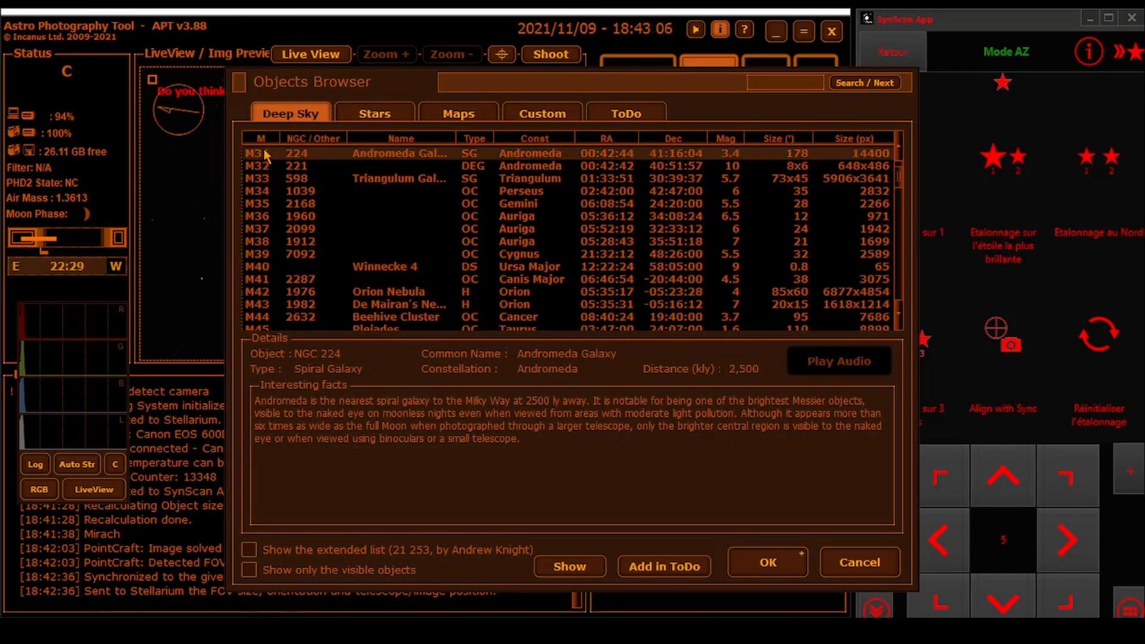
{"action": "double_click", "coordinate": [263, 153]}
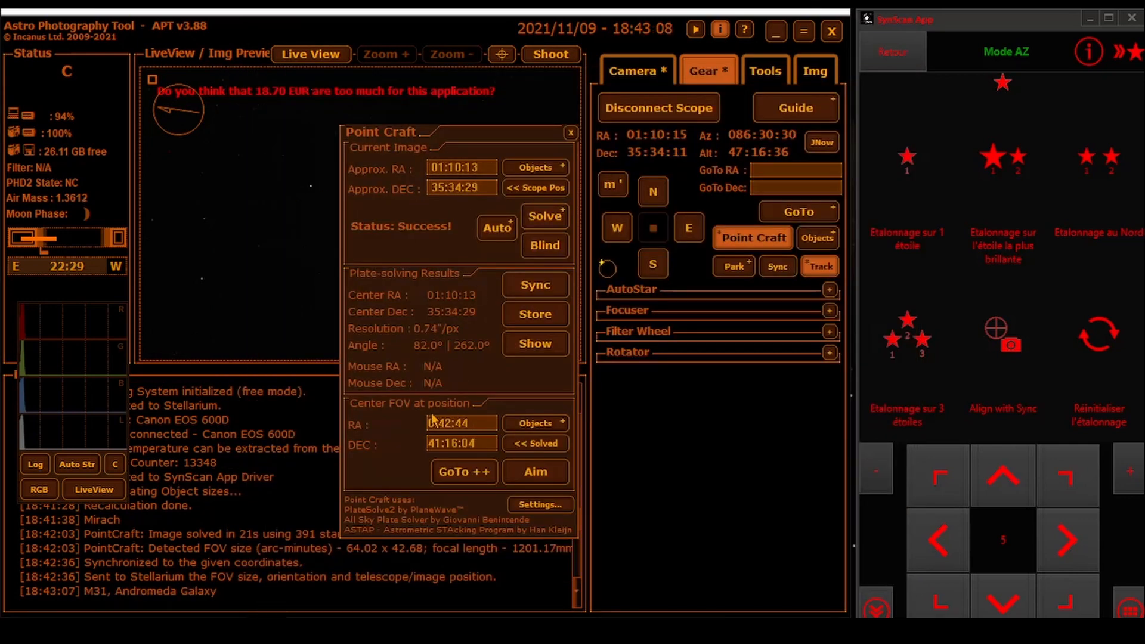
{"action": "left_click", "coordinate": [480, 479]}
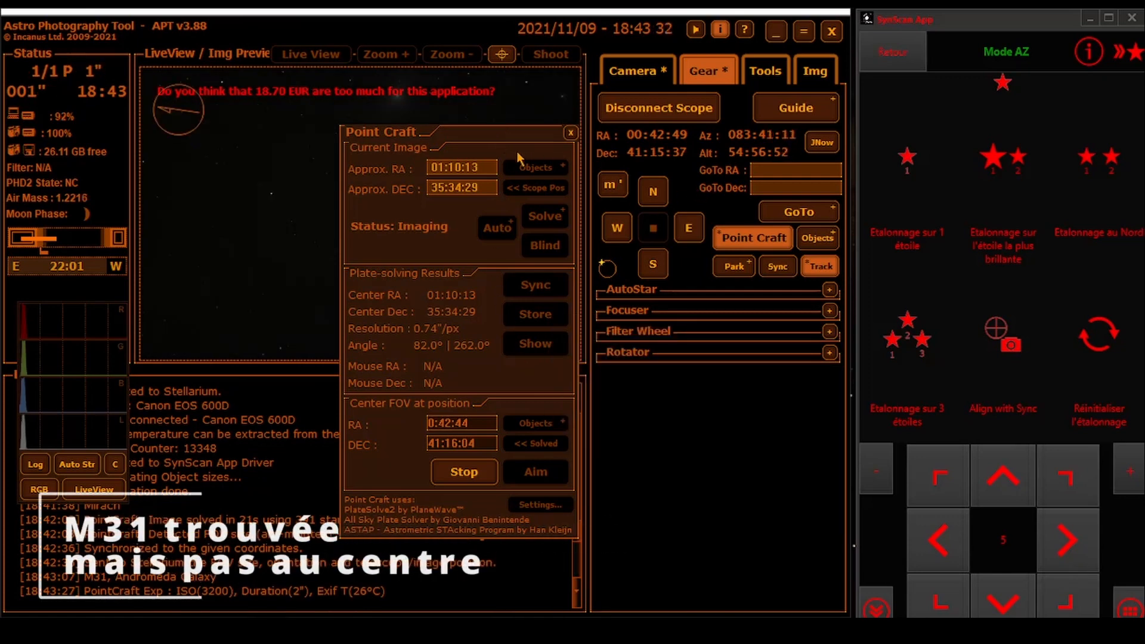
Step: Maximize the Astro Photography Tool window and move Point Craft off the galaxy in the image preview
{"action": "left_click_drag", "start_coordinate": [497, 136], "coordinate": [849, 207]}
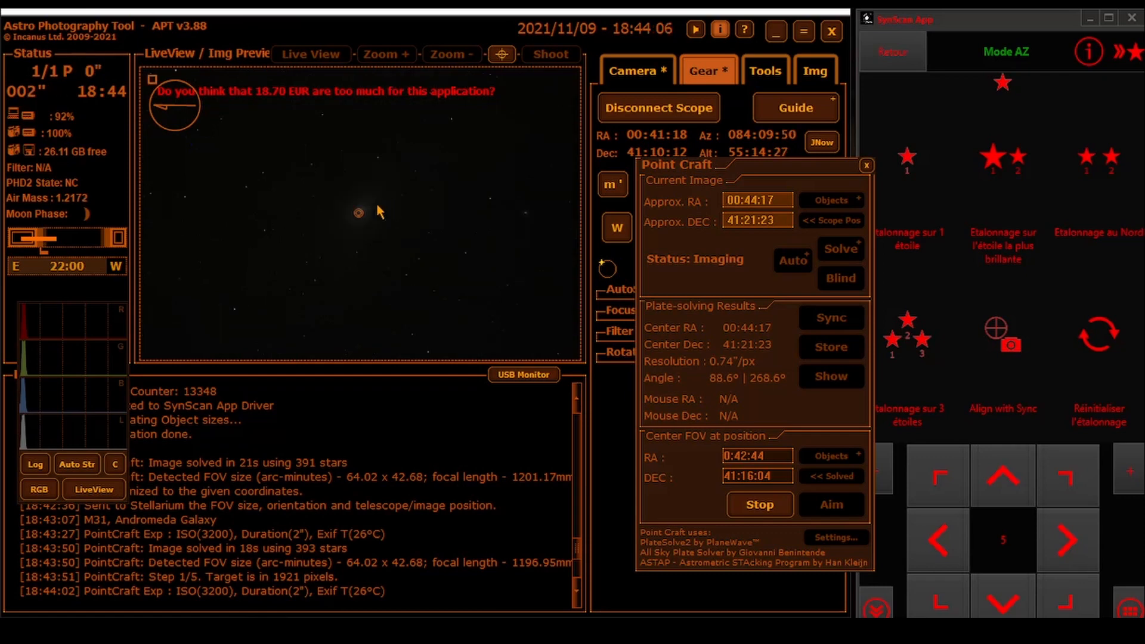
{"action": "left_click", "coordinate": [803, 31]}
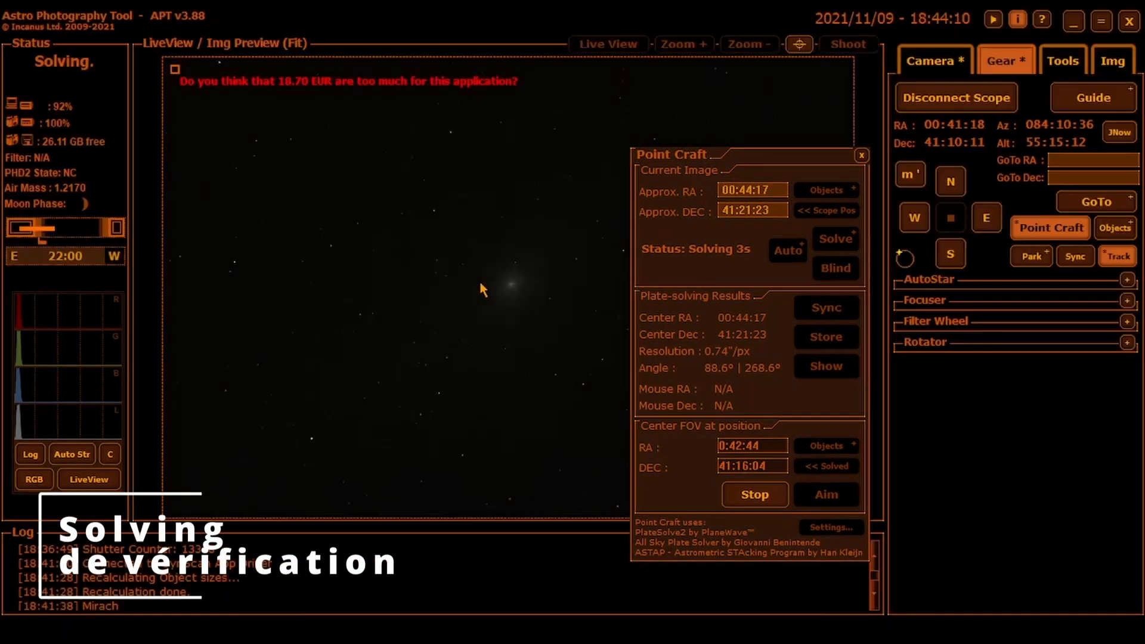
{"action": "left_click_drag", "start_coordinate": [740, 166], "coordinate": [192, 117]}
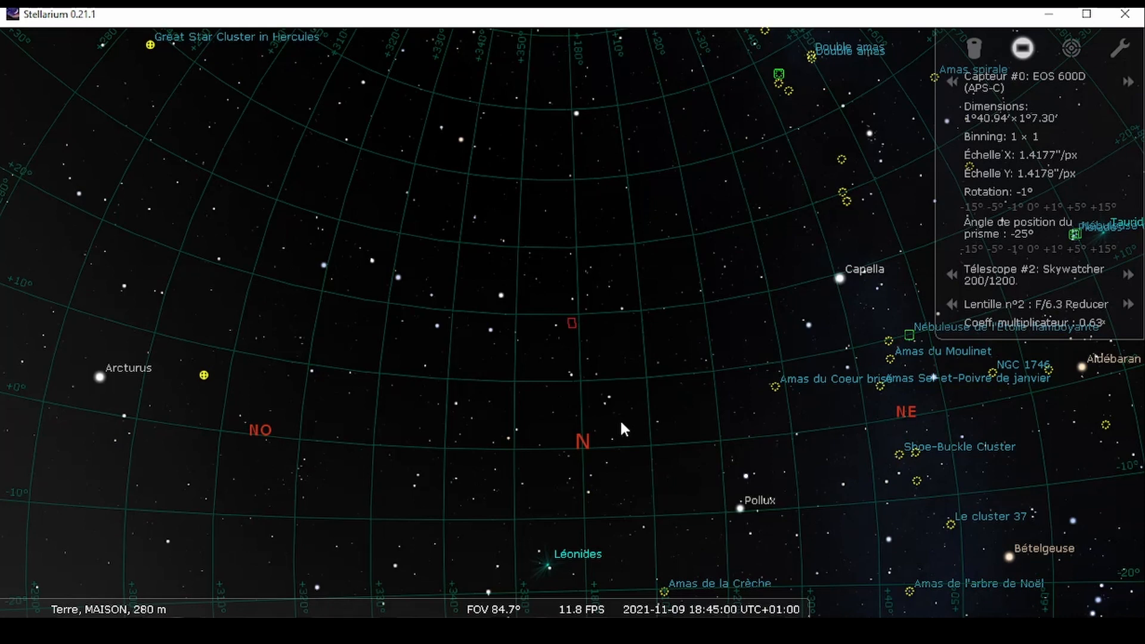
Step: In Stellarium, connect the Flextube telescope and close the telescope configuration
{"action": "key", "text": "ctrl+0"}
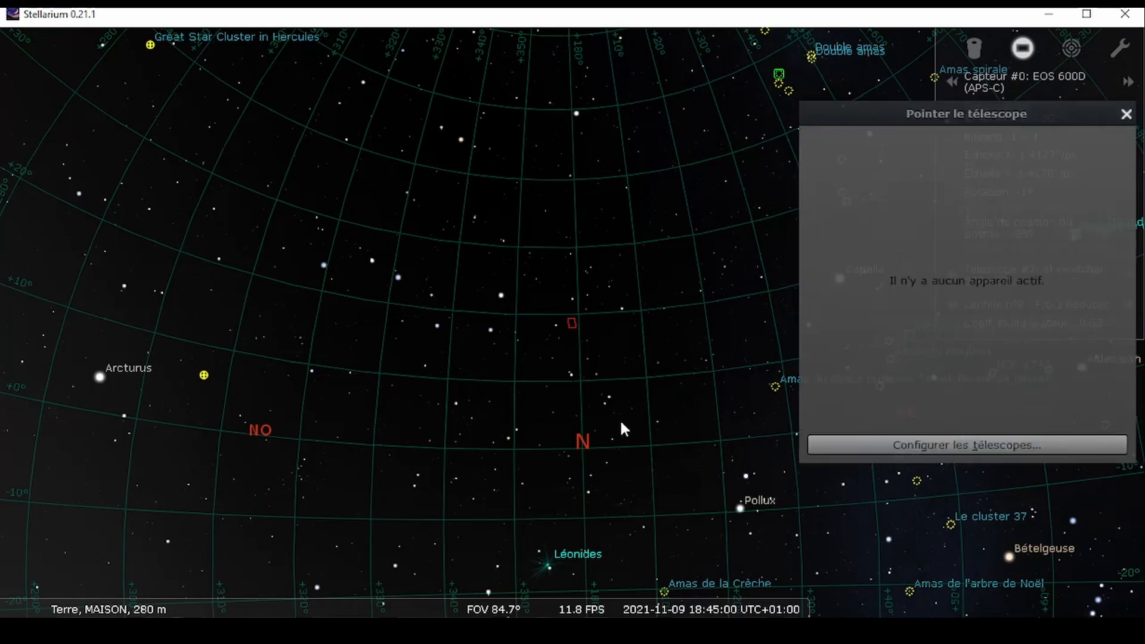
{"action": "left_click", "coordinate": [846, 453]}
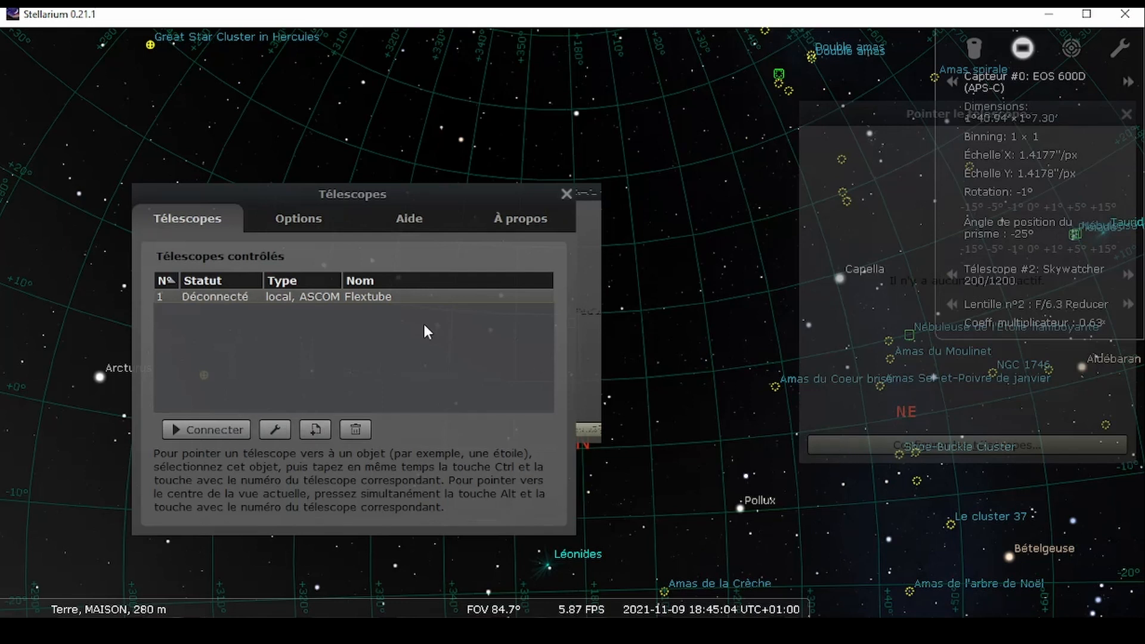
{"action": "left_click", "coordinate": [206, 429]}
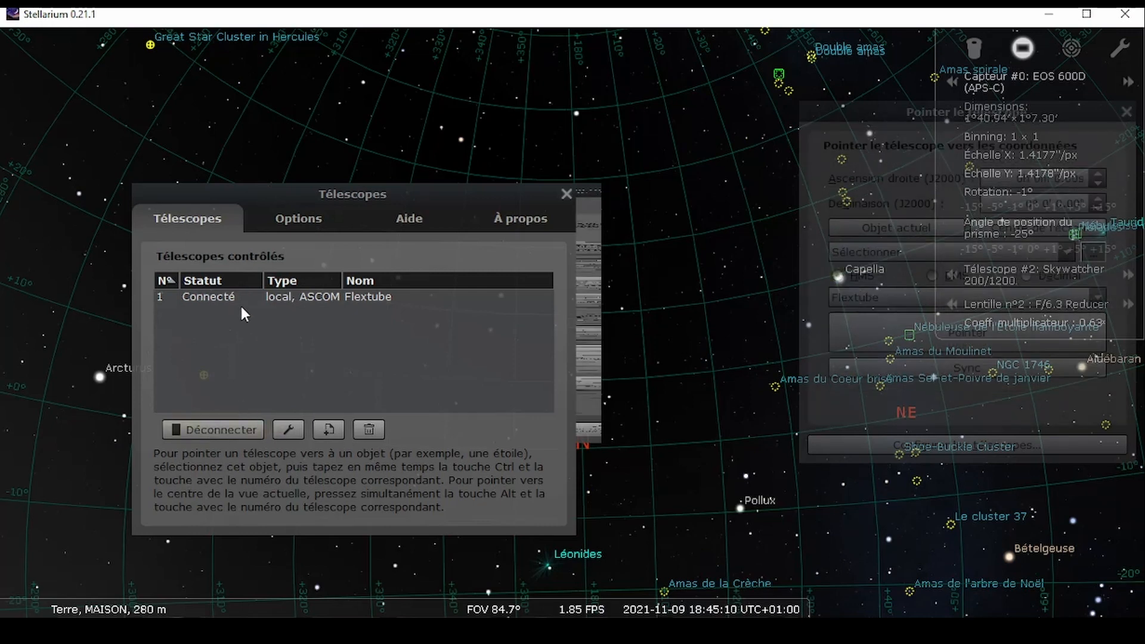
{"action": "left_click", "coordinate": [565, 194]}
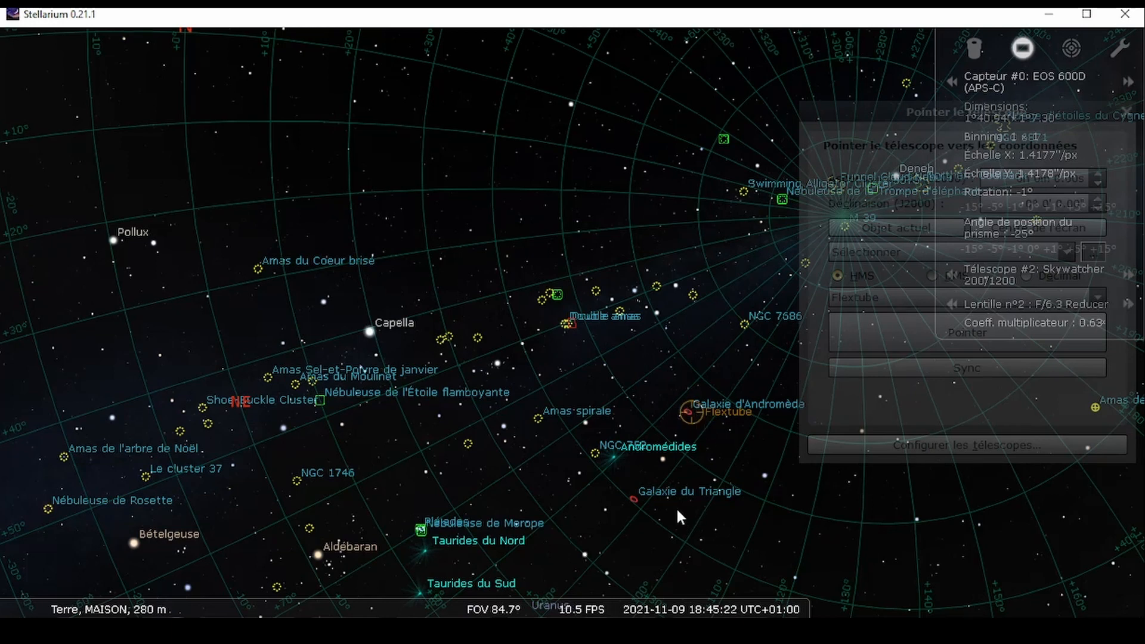
Step: Select the star Almach, centre the sky map on it, and return to Astro Photography Tool
{"action": "scroll", "coordinate": [675, 507], "scroll_direction": "up", "scroll_amount": 5}
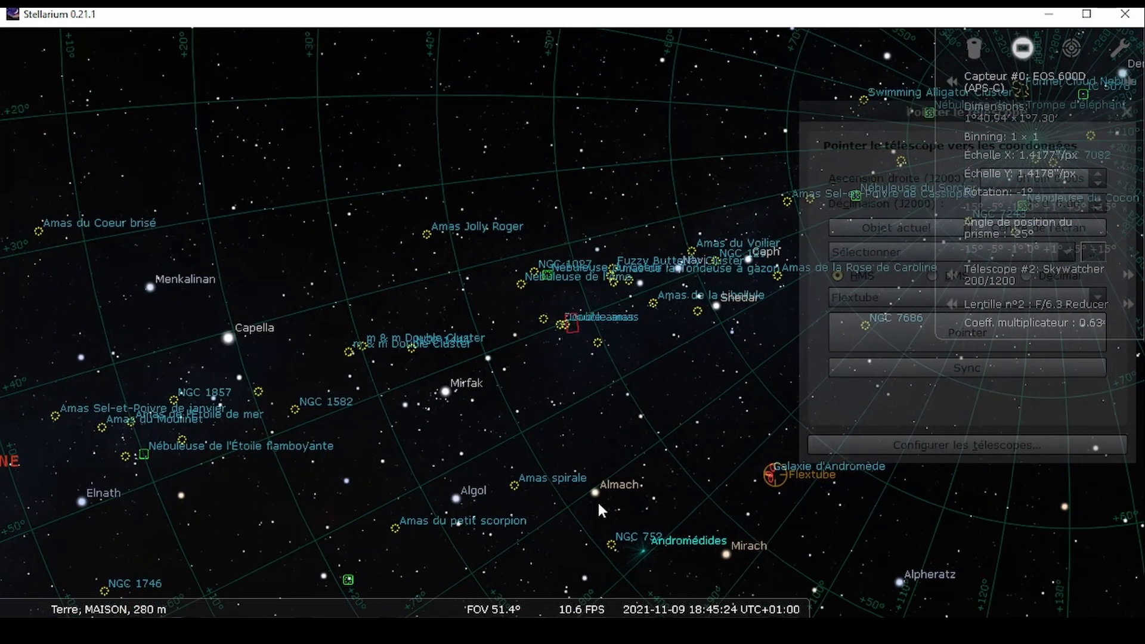
{"action": "left_click", "coordinate": [616, 485]}
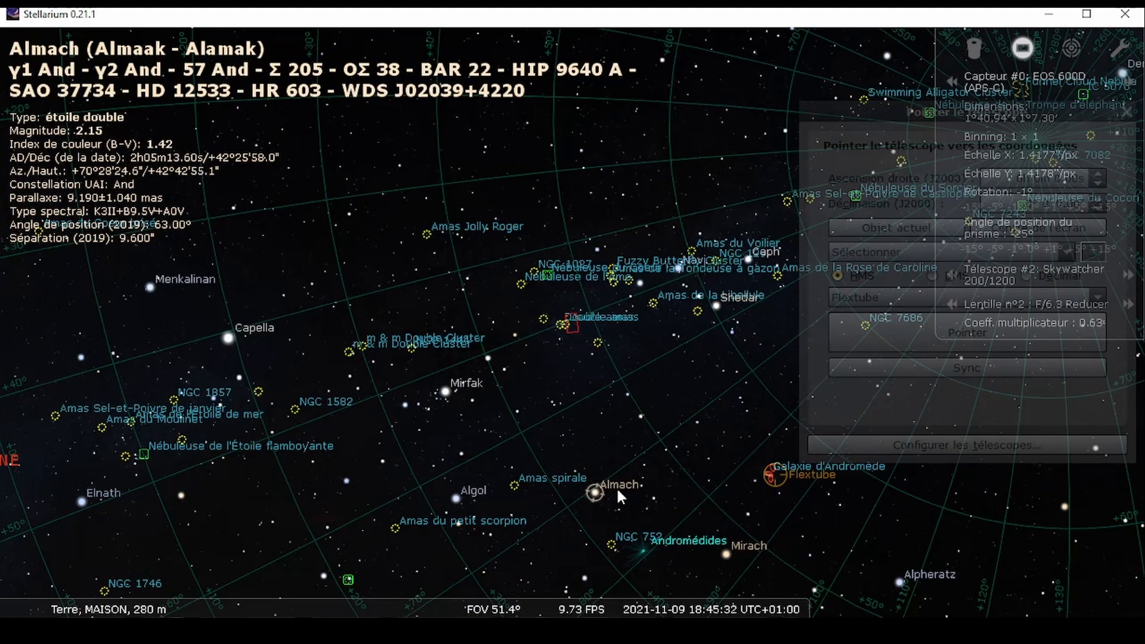
{"action": "key", "text": "space"}
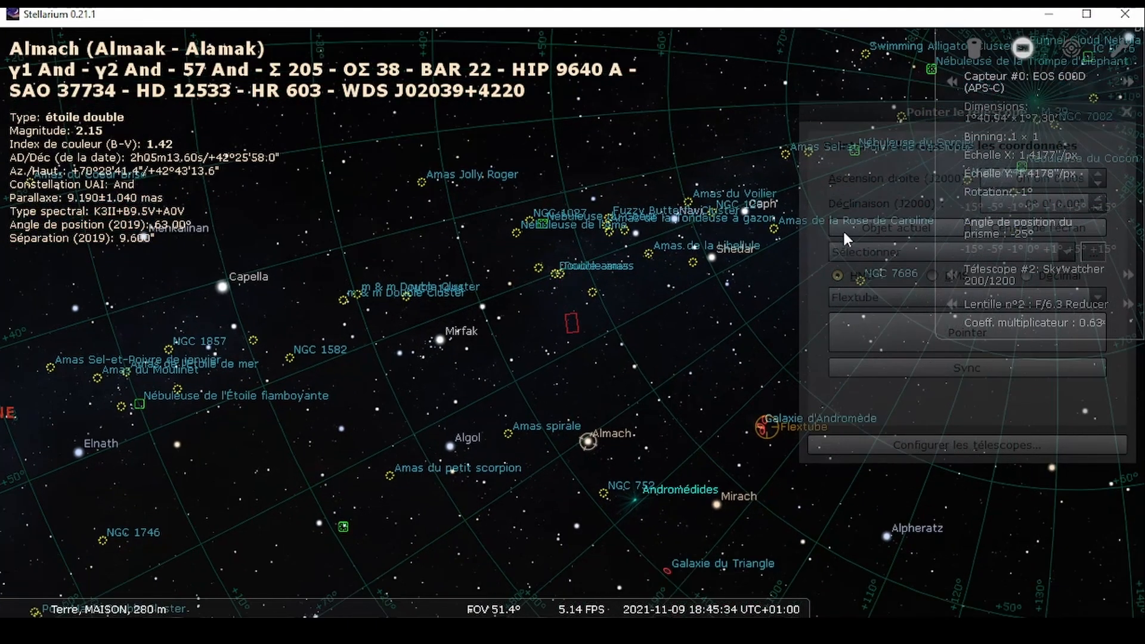
{"action": "left_click_drag", "start_coordinate": [858, 113], "coordinate": [756, 110]}
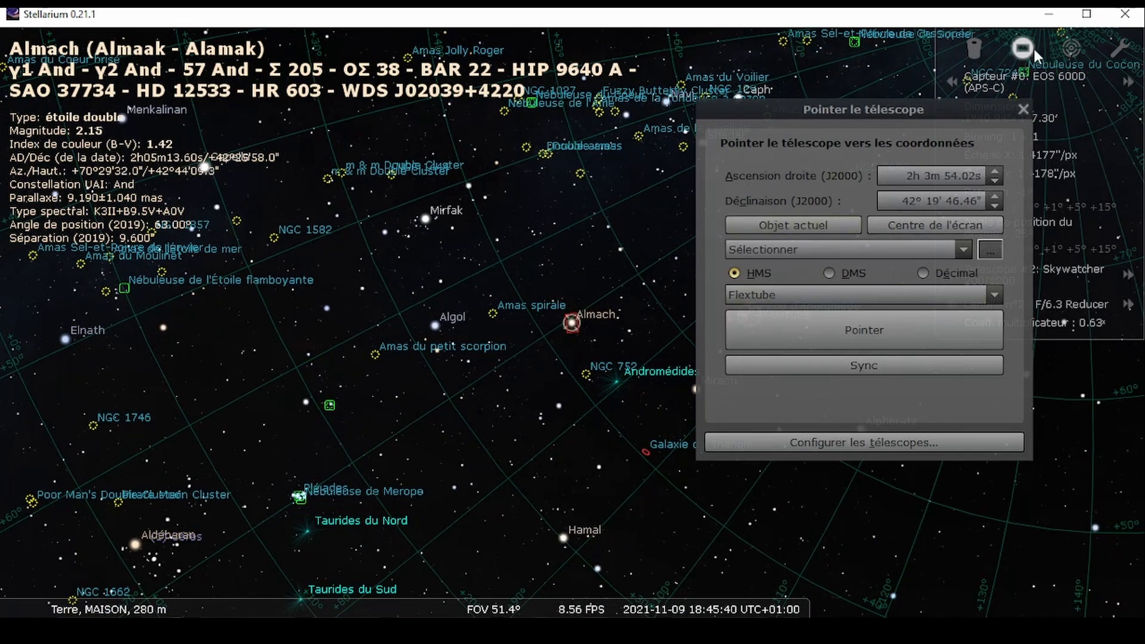
{"action": "left_click", "coordinate": [1049, 16]}
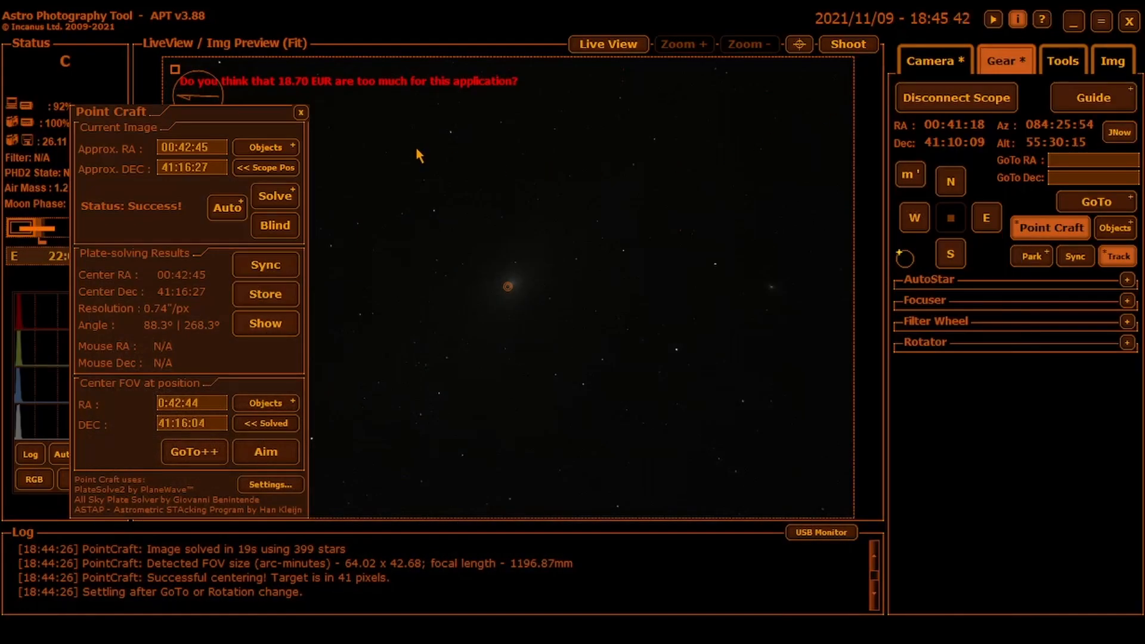
Step: Close Point Craft and load the star selected in Stellarium as the GoTo target, RA 02:03:54.03 and Dec 42:19:46.41
{"action": "left_click", "coordinate": [301, 113]}
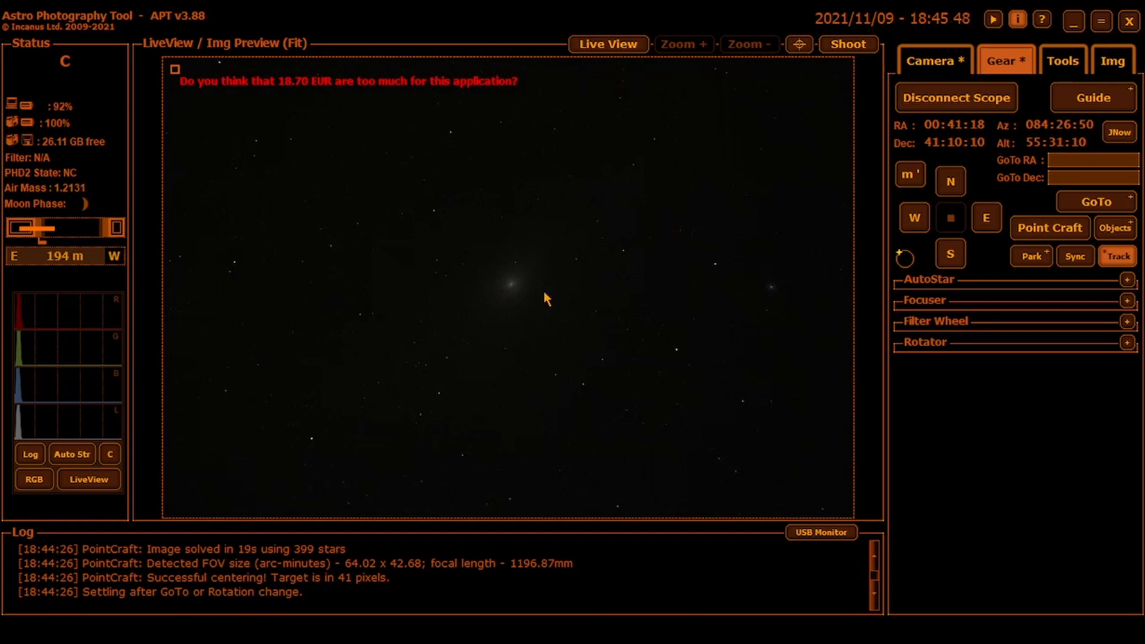
{"action": "left_click", "coordinate": [1033, 231]}
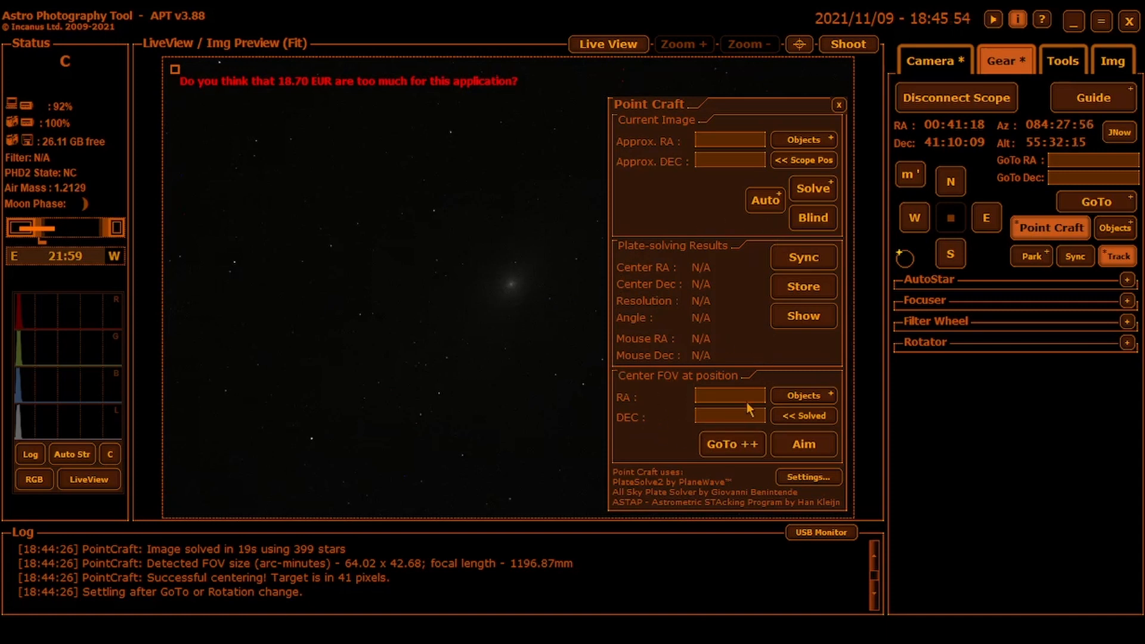
{"action": "left_click", "coordinate": [838, 106]}
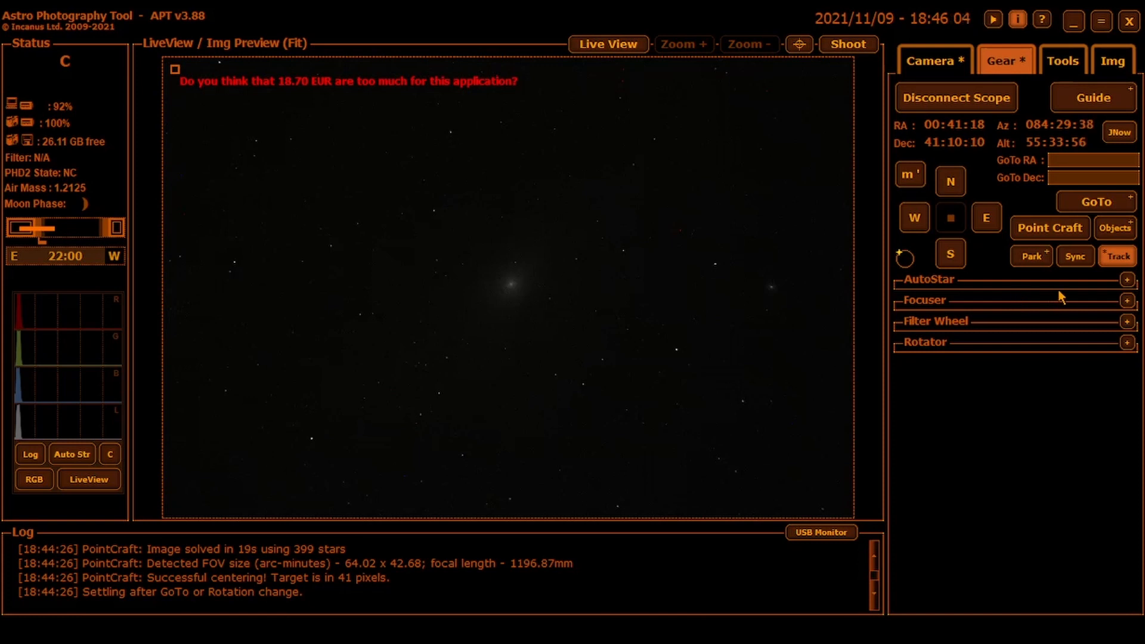
{"action": "left_click", "coordinate": [1116, 229]}
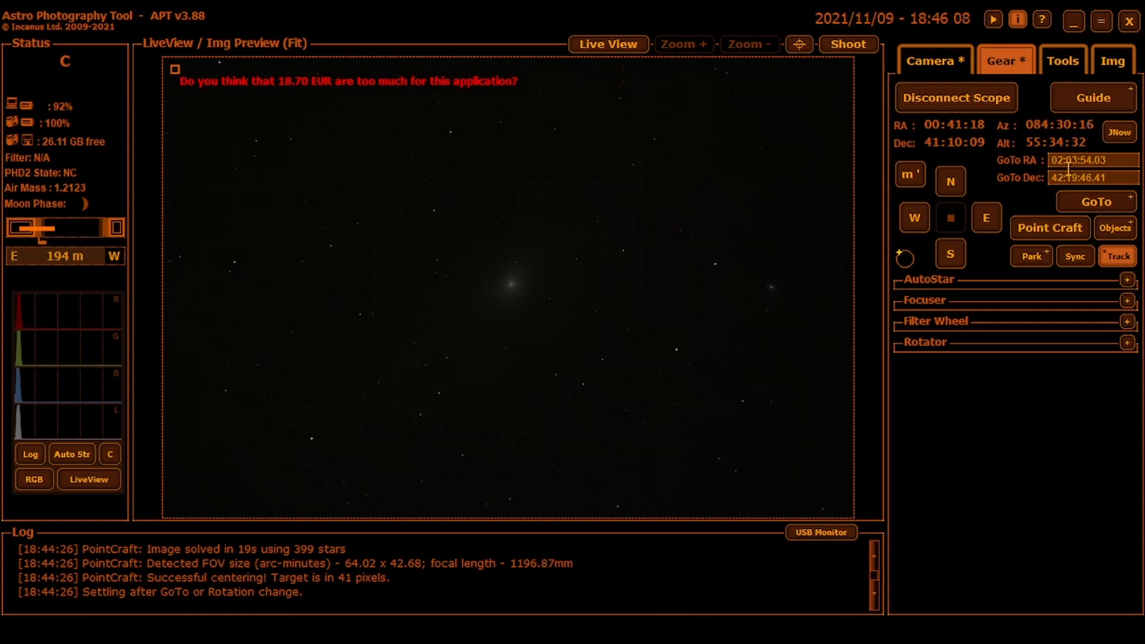
Step: Slew the telescope to the loaded GoTo coordinates
{"action": "left_click", "coordinate": [1069, 198]}
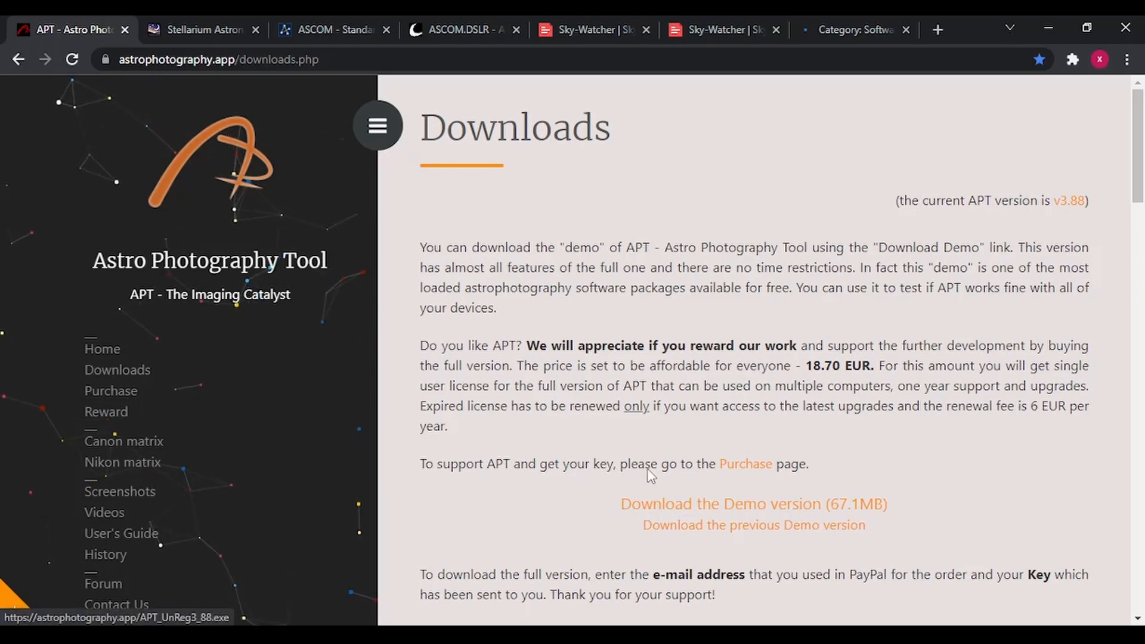
Step: In the browser, review the open download pages for Stellarium, the ASCOM platform, the ASCOM DSLR driver, the SynScan app and its ASCOM driver
{"action": "left_click", "coordinate": [210, 30]}
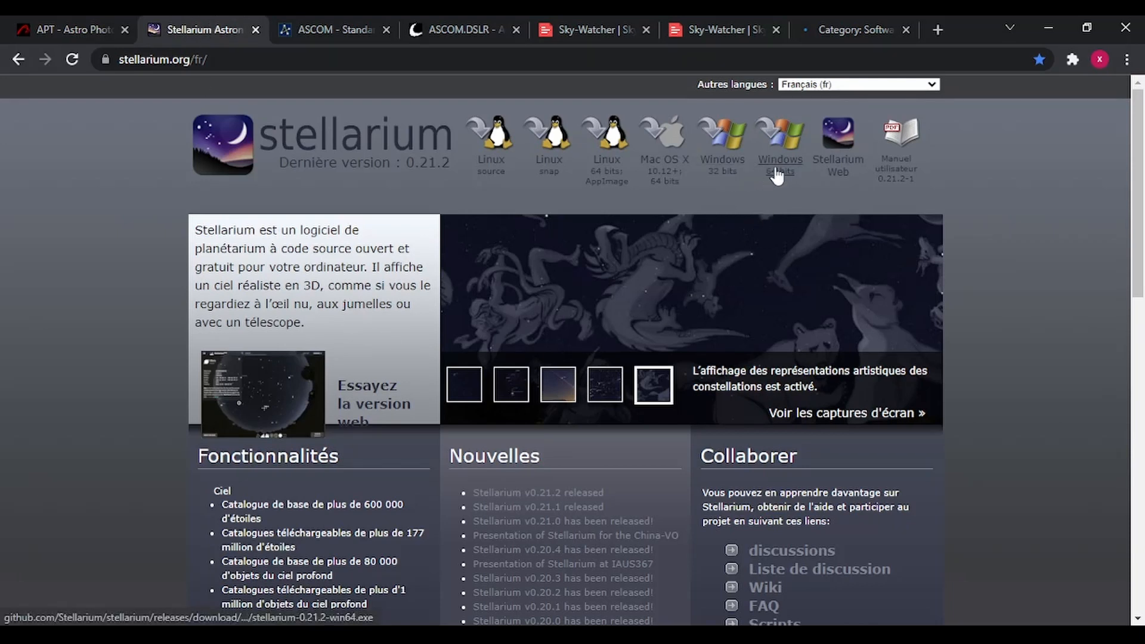
{"action": "left_click", "coordinate": [349, 28]}
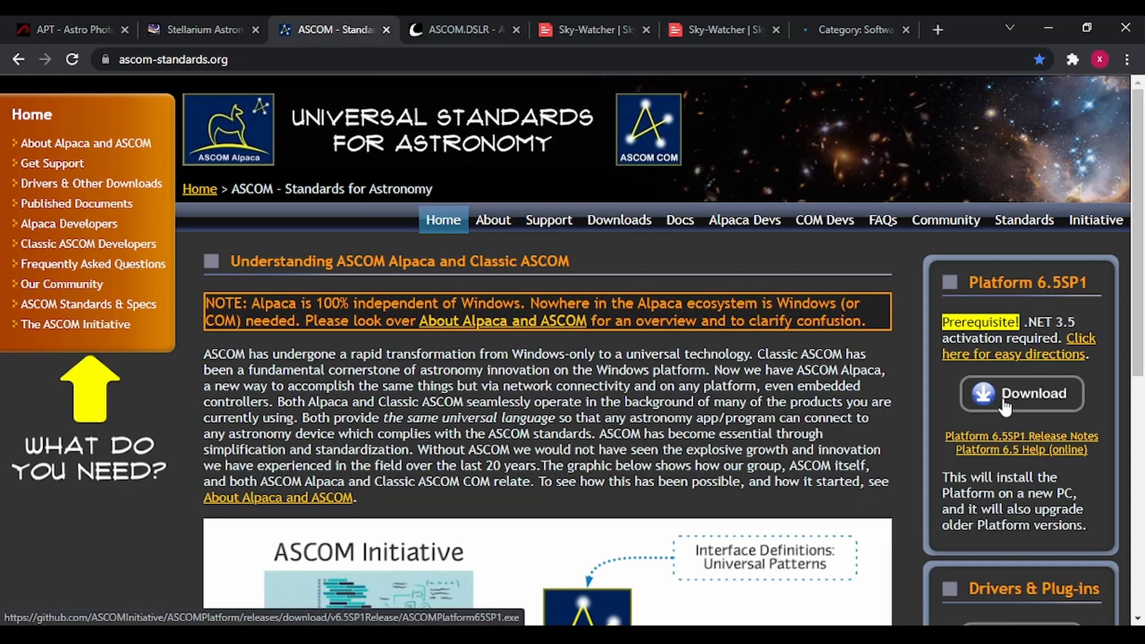
{"action": "left_click", "coordinate": [460, 31]}
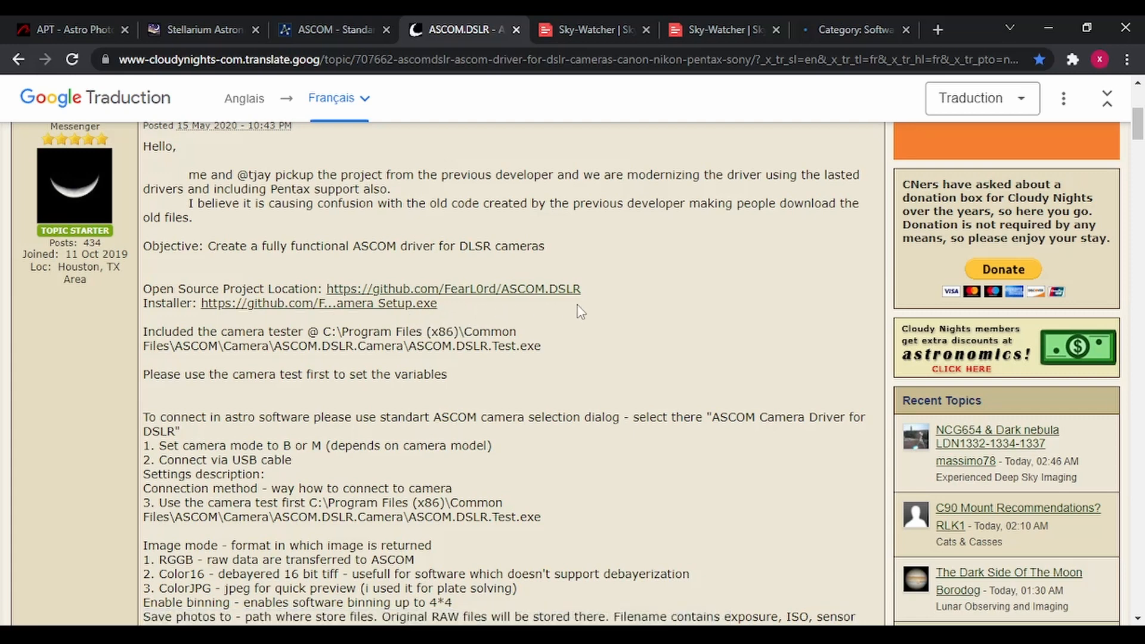
{"action": "left_click", "coordinate": [584, 31]}
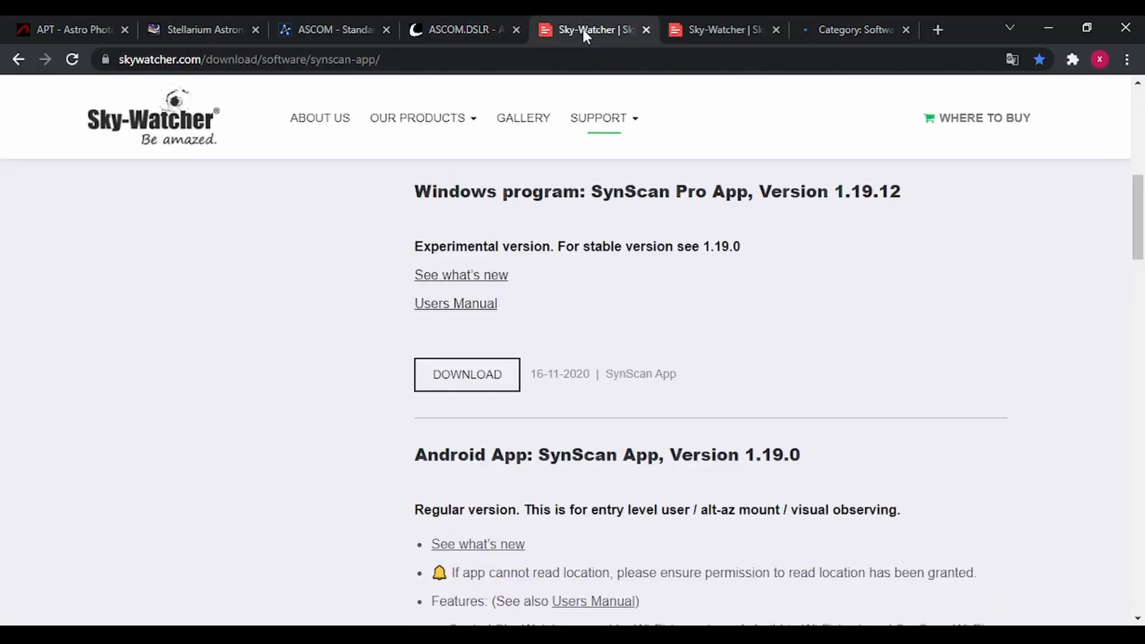
{"action": "mouse_move", "coordinate": [598, 117]}
{"action": "left_click", "coordinate": [715, 31]}
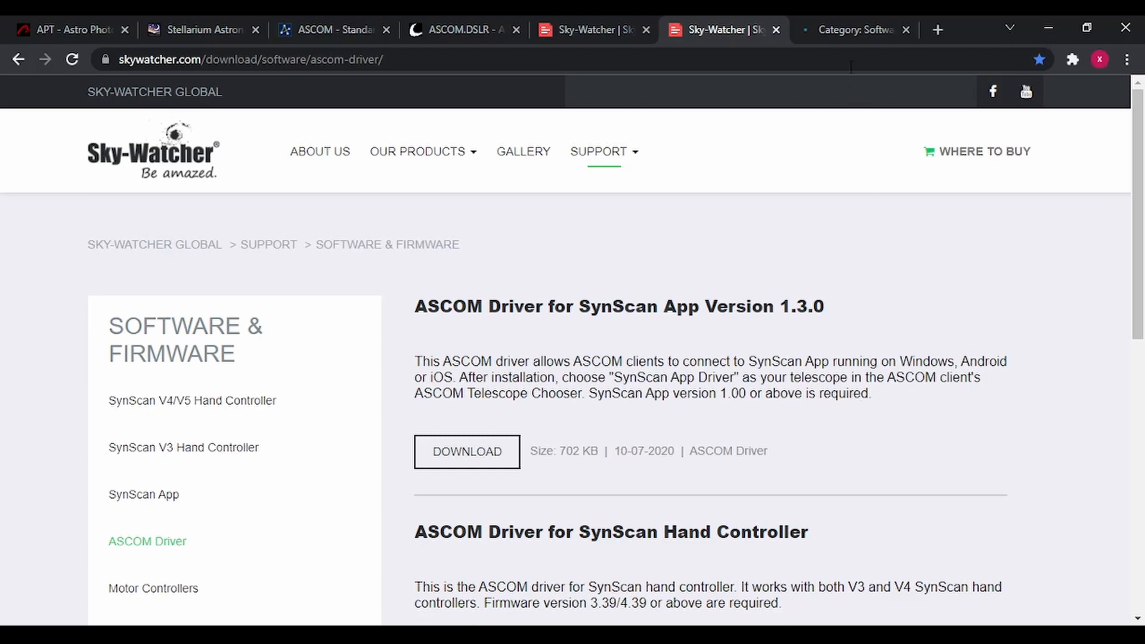
{"action": "left_click", "coordinate": [845, 29]}
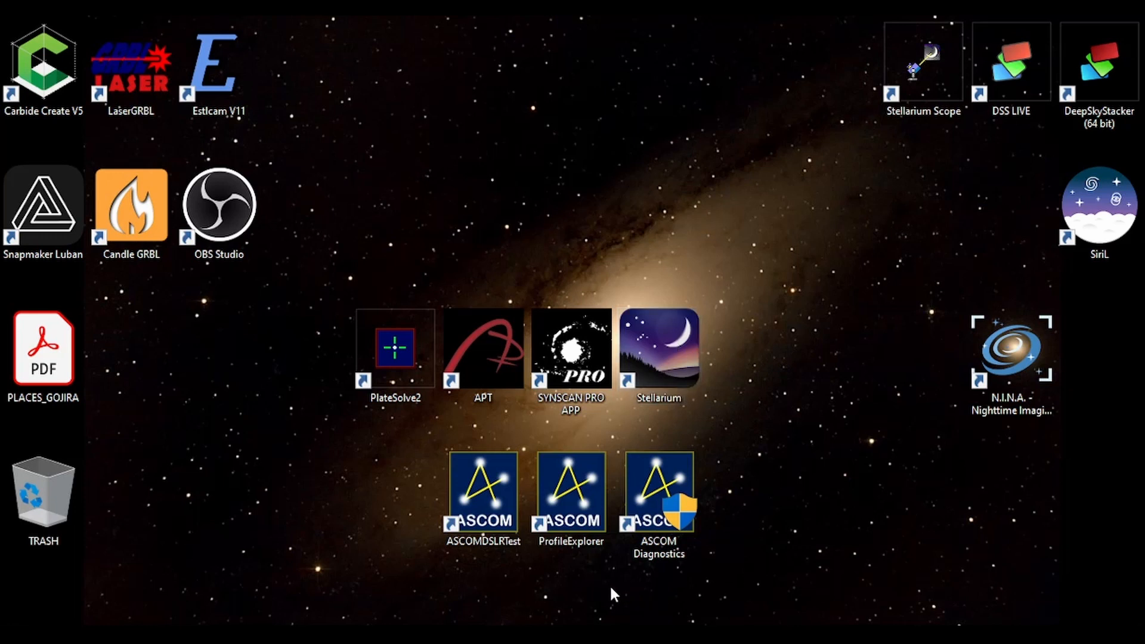
Step: Launch ASCOM Profile Explorer from the desktop, examine the telescope drivers and the ASCOM.Simulator.Telescope profile, and close it
{"action": "double_click", "coordinate": [584, 522]}
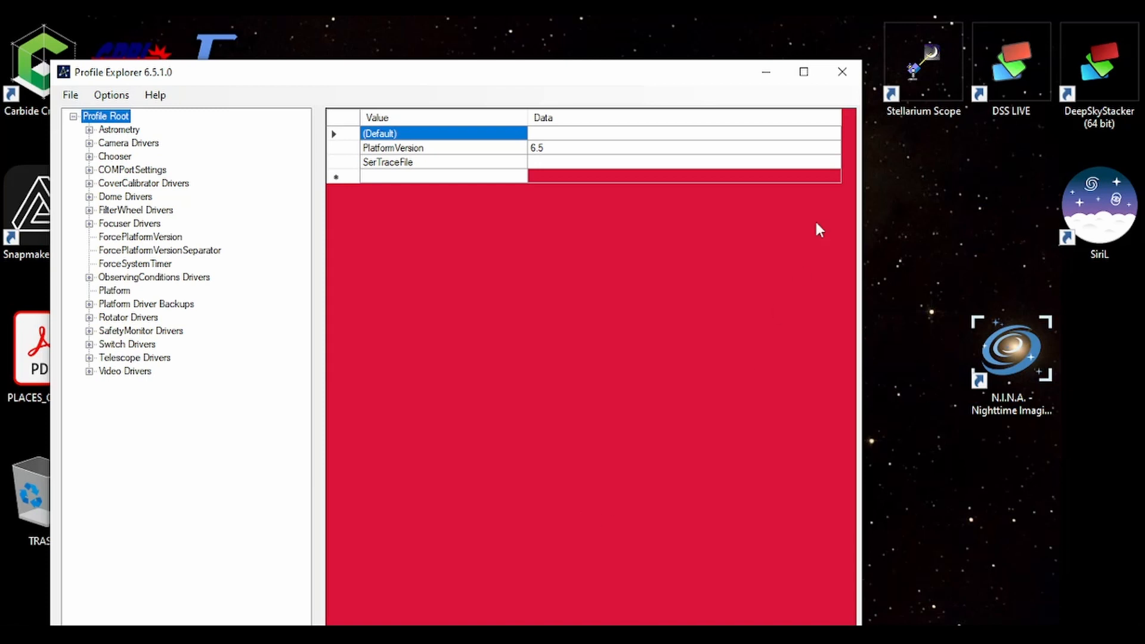
{"action": "left_click", "coordinate": [803, 72]}
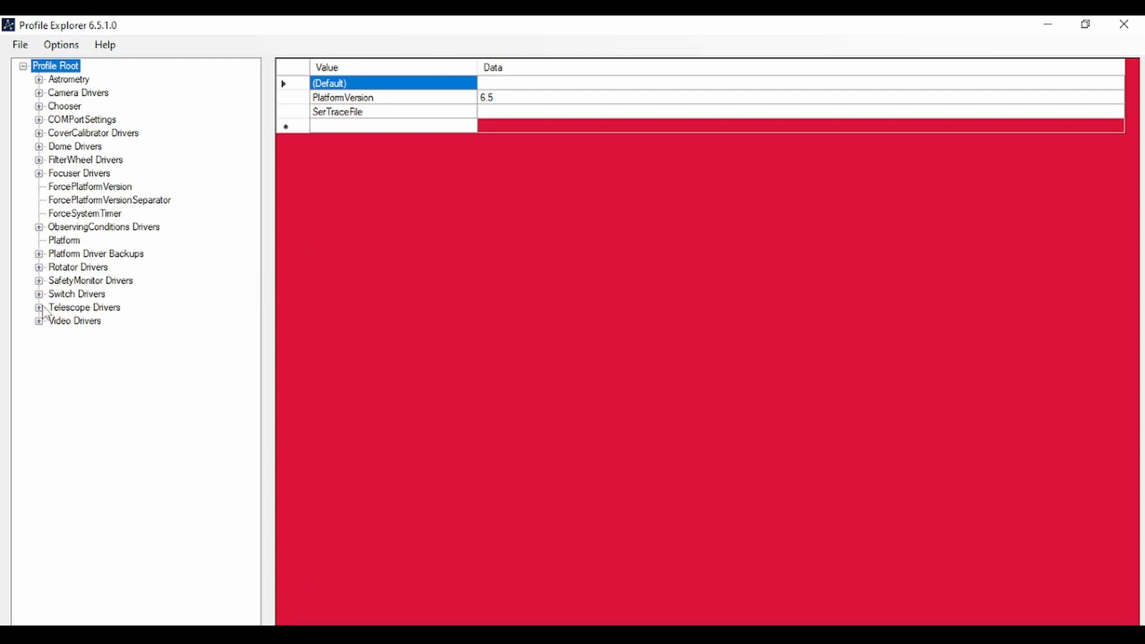
{"action": "left_click", "coordinate": [40, 308]}
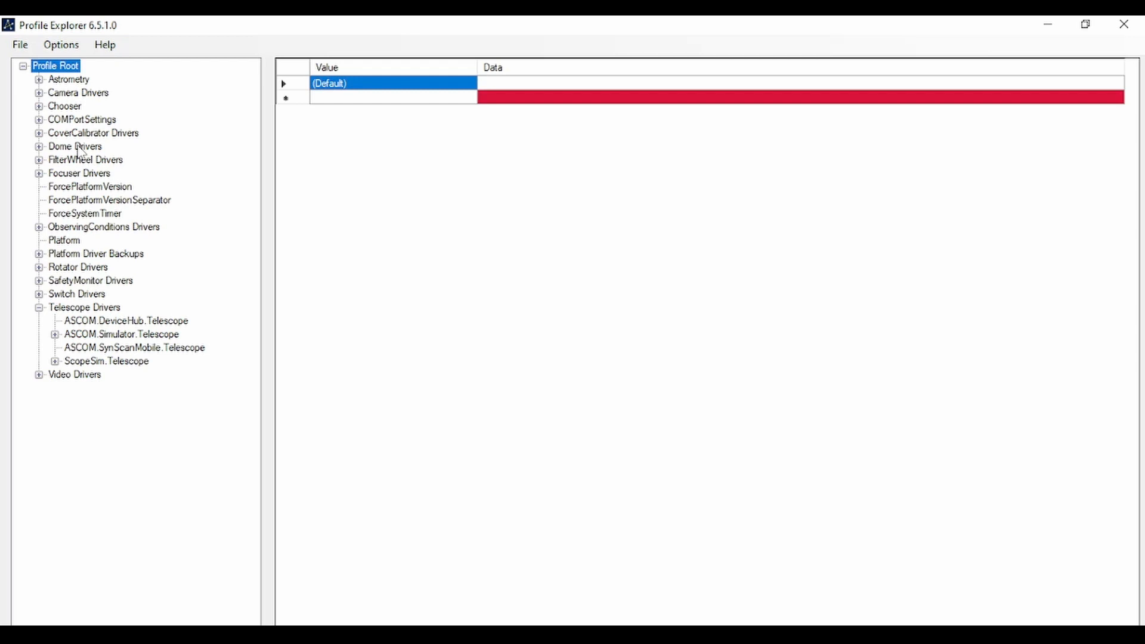
{"action": "left_click", "coordinate": [122, 338]}
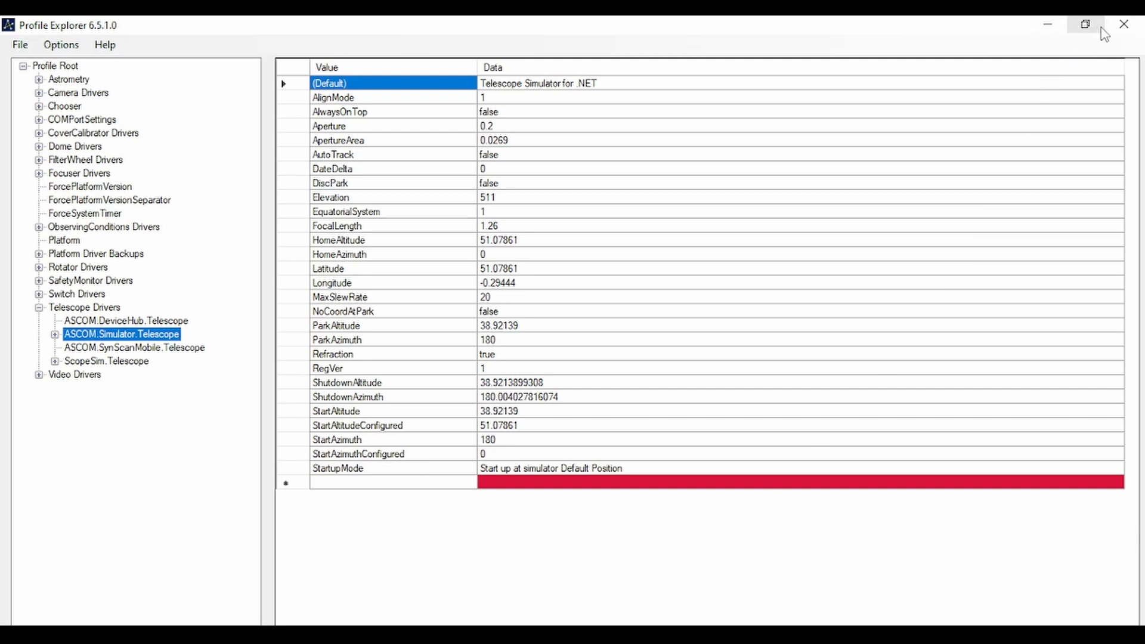
{"action": "left_click", "coordinate": [1124, 24]}
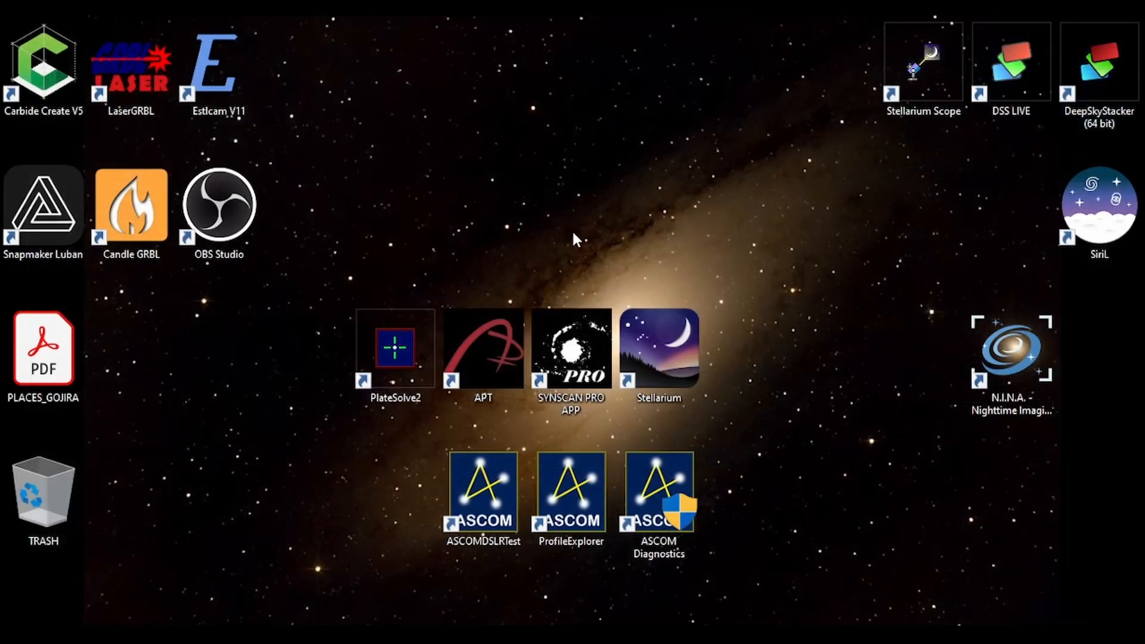
Step: Launch the ASCOM DSLR test application, look at its camera connection window, and close it
{"action": "left_click", "coordinate": [466, 478]}
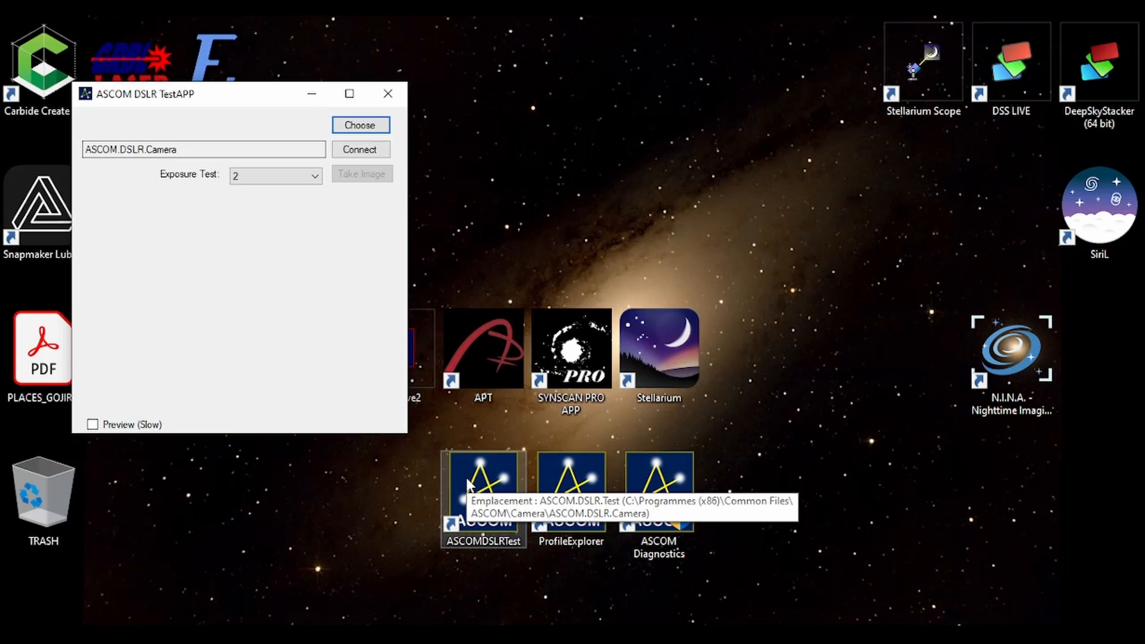
{"action": "left_click_drag", "start_coordinate": [287, 102], "coordinate": [388, 108]}
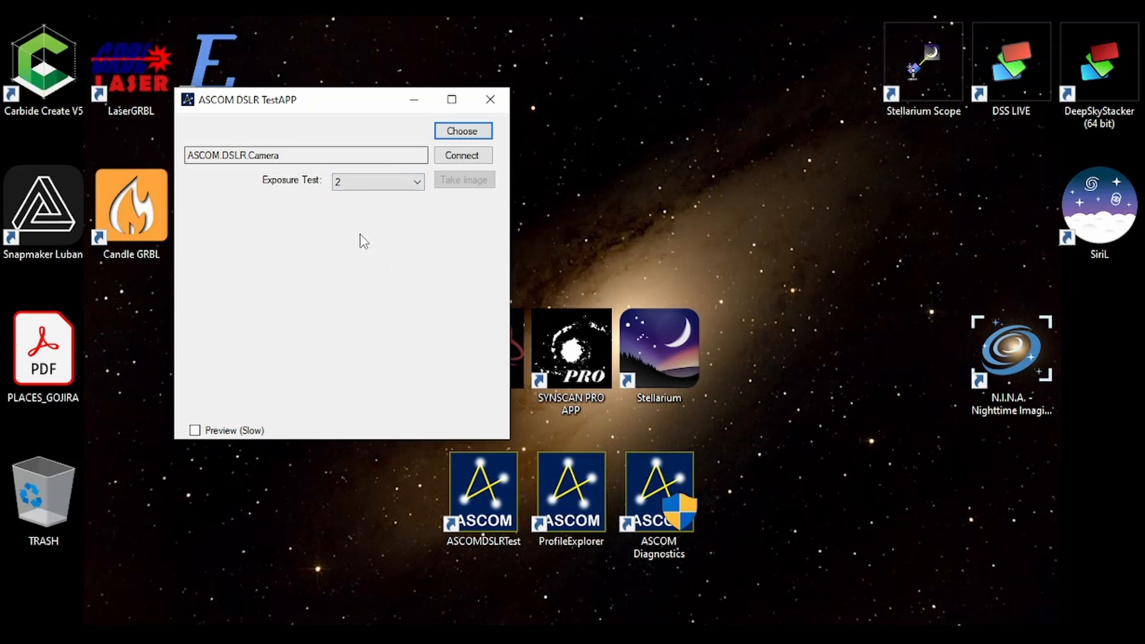
{"action": "key", "text": "alt+F4"}
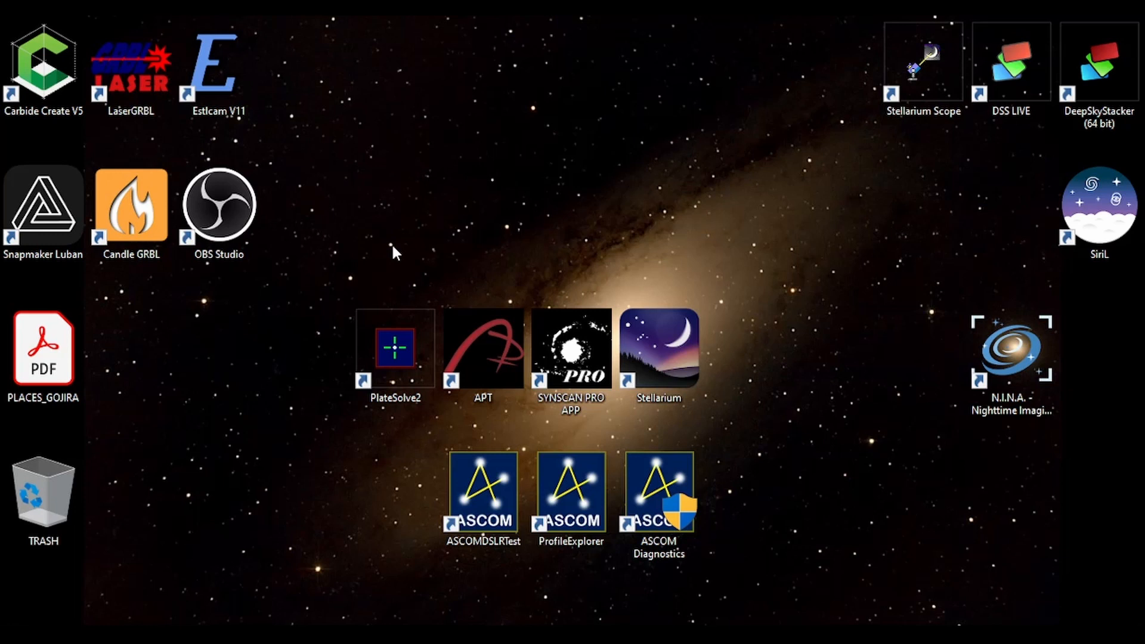
Step: Launch PlateSolve2 and check the APM and UCAC3 catalog directories in its configuration
{"action": "double_click", "coordinate": [394, 336]}
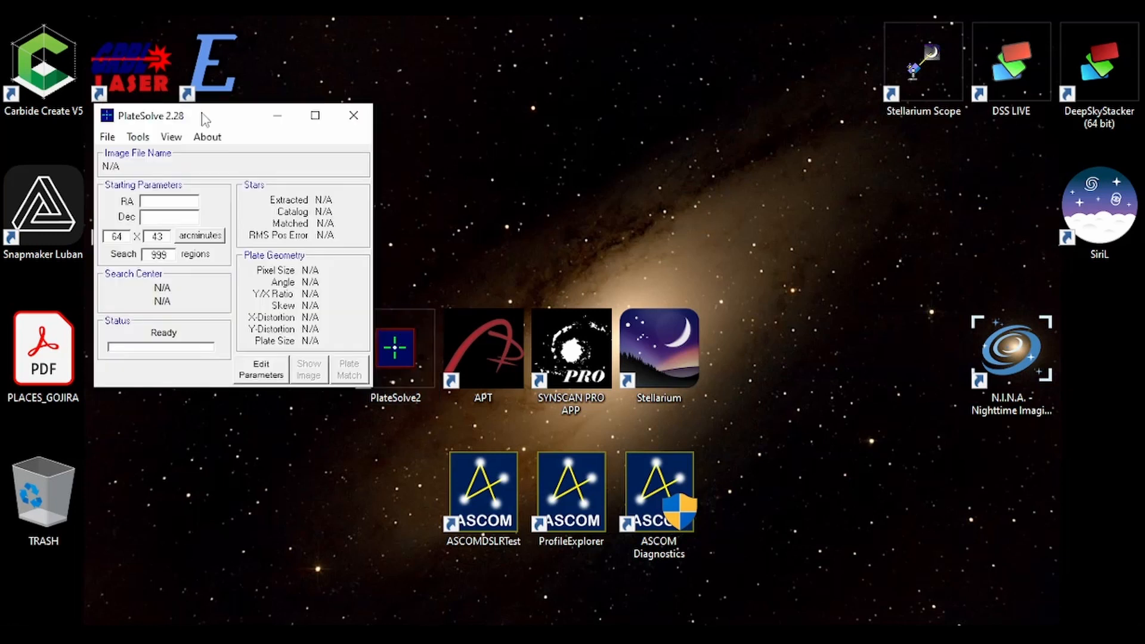
{"action": "left_click_drag", "start_coordinate": [201, 113], "coordinate": [481, 141]}
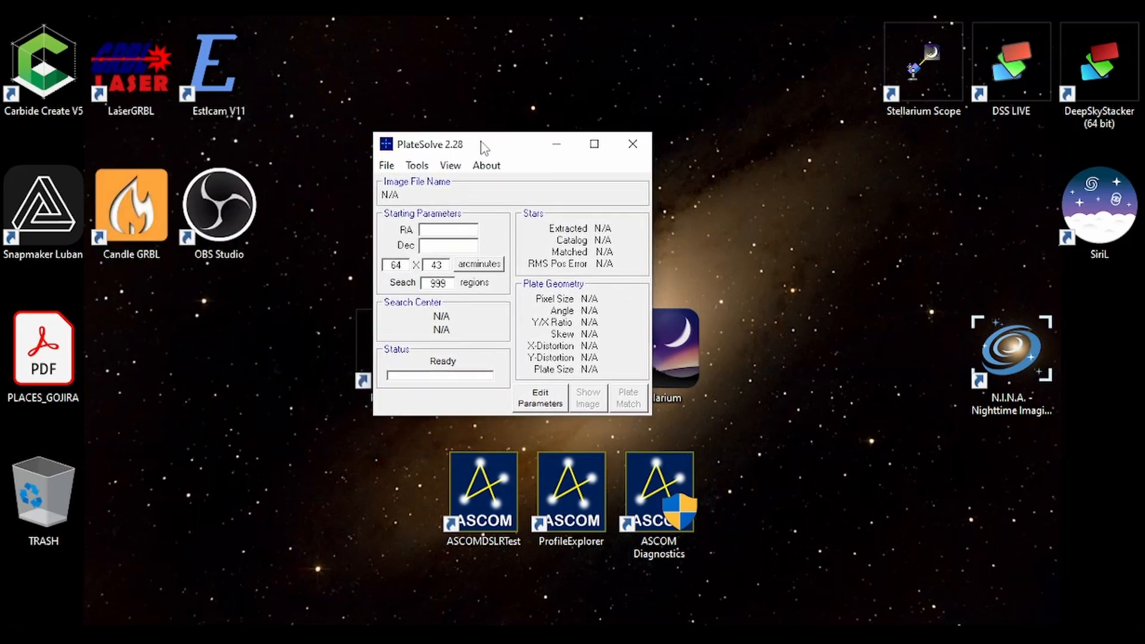
{"action": "left_click", "coordinate": [388, 166]}
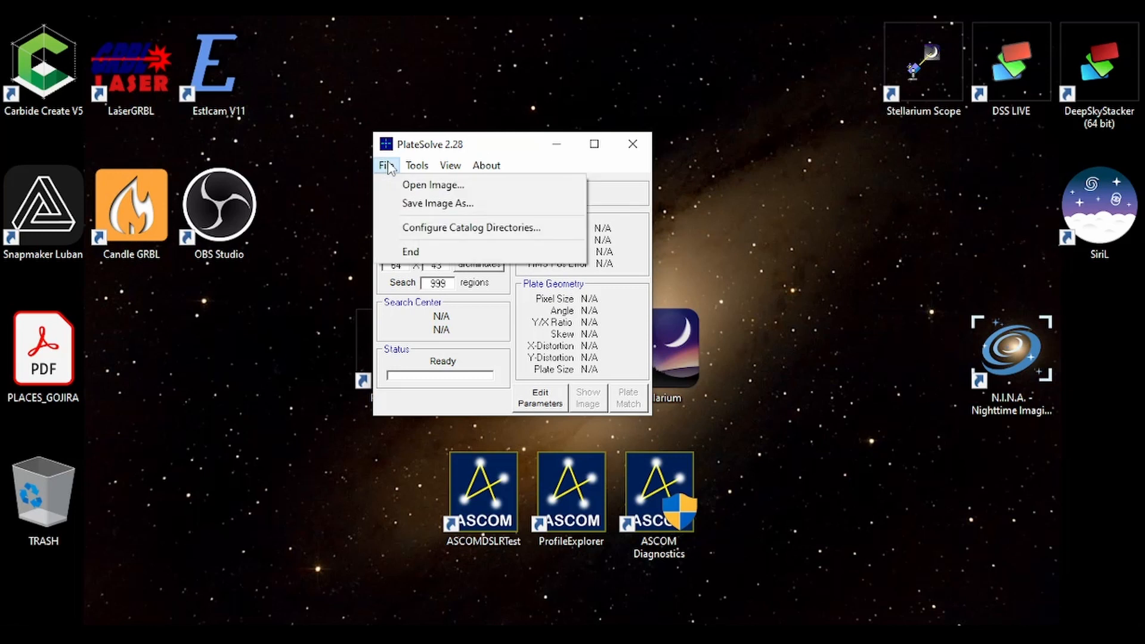
{"action": "left_click", "coordinate": [425, 233]}
{"action": "left_click_drag", "start_coordinate": [348, 143], "coordinate": [509, 173]}
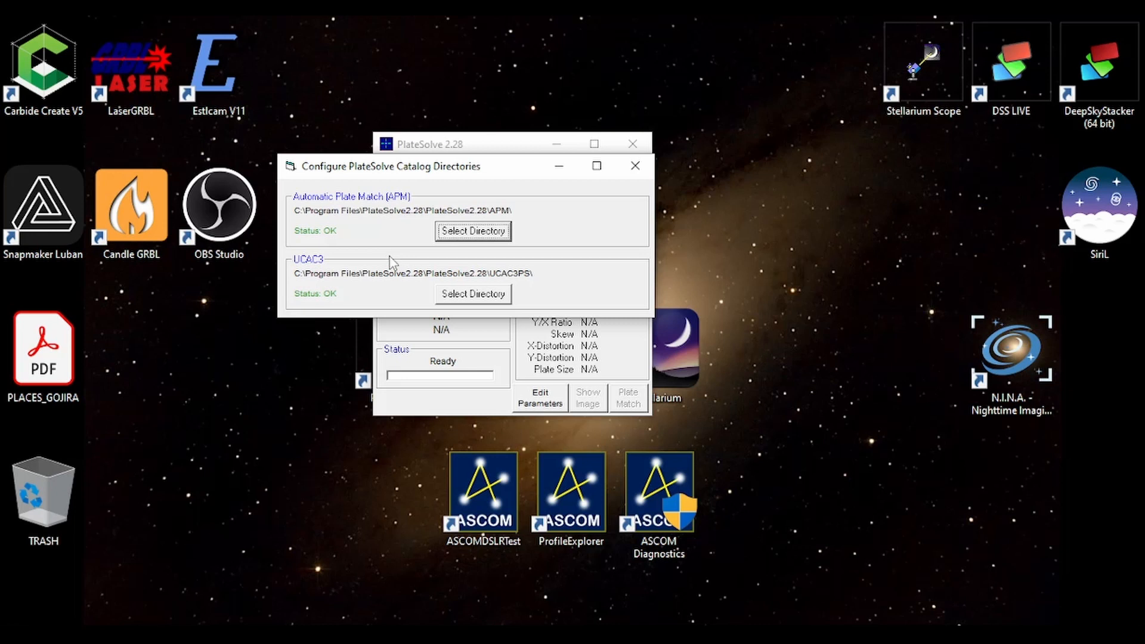
{"action": "left_click", "coordinate": [635, 167]}
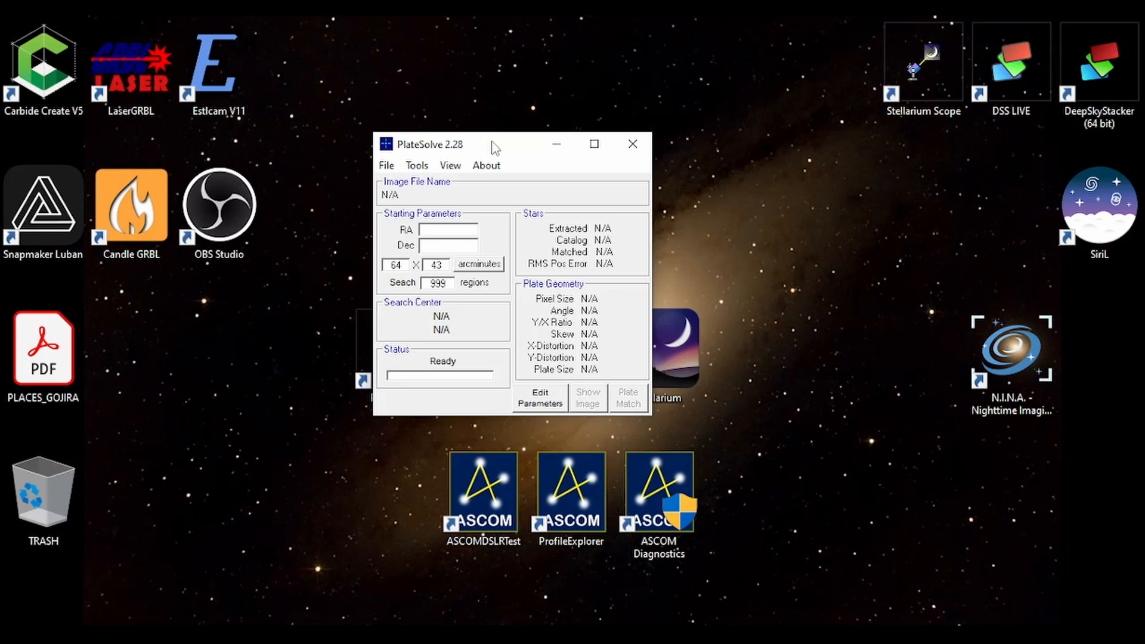
Step: Look at the Focus Analysis image selection in PlateSolve, cancel it, and close PlateSolve
{"action": "left_click", "coordinate": [417, 166]}
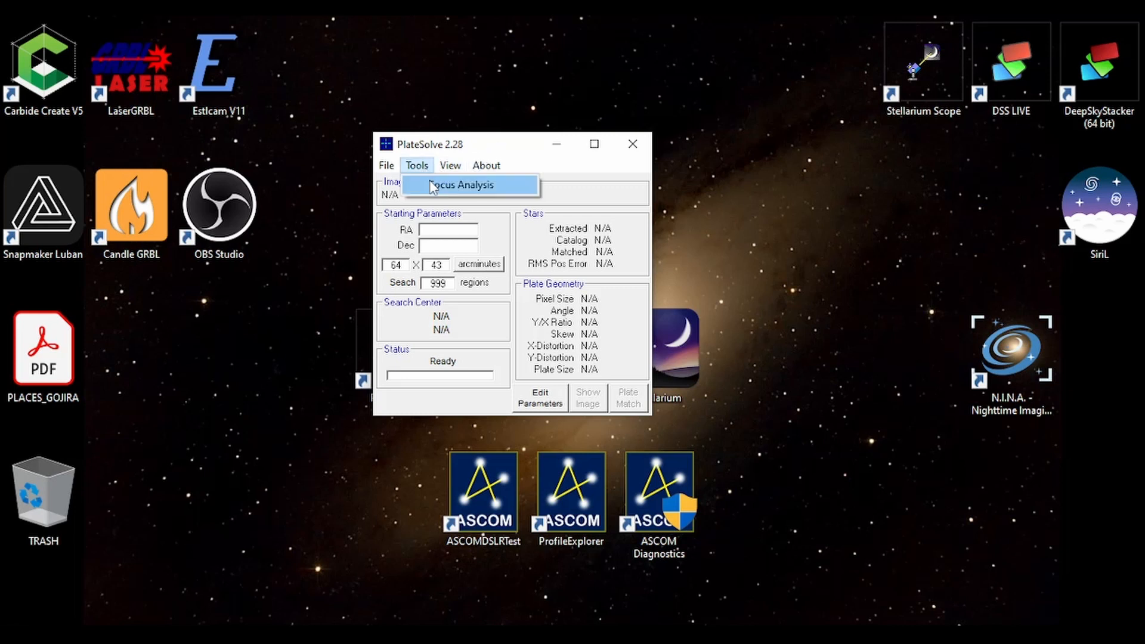
{"action": "left_click", "coordinate": [434, 186]}
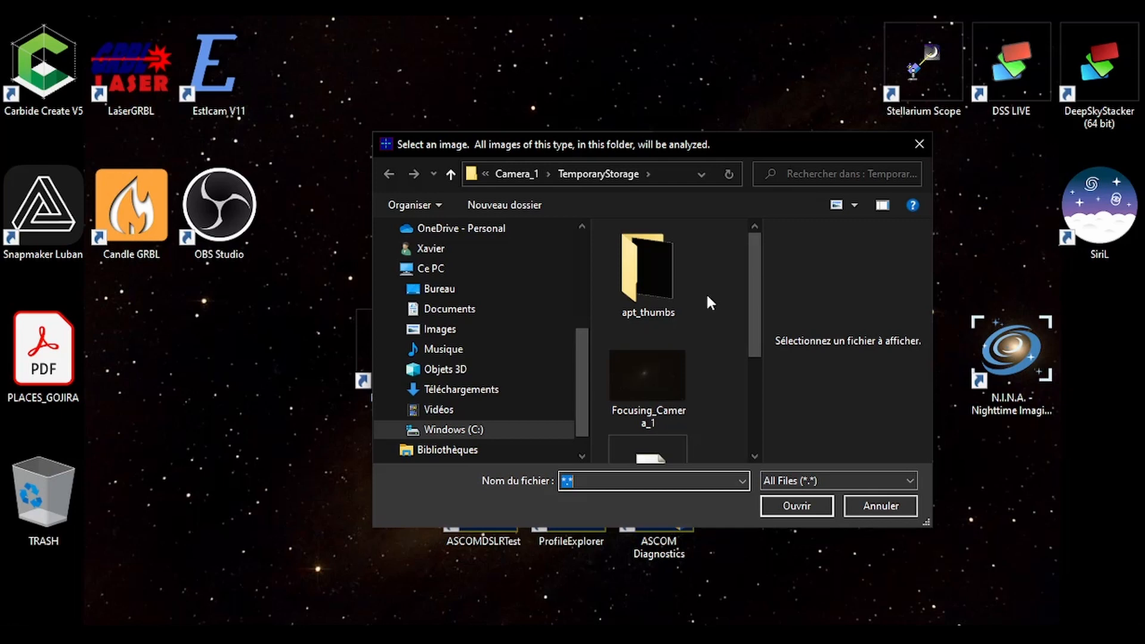
{"action": "left_click", "coordinate": [856, 509]}
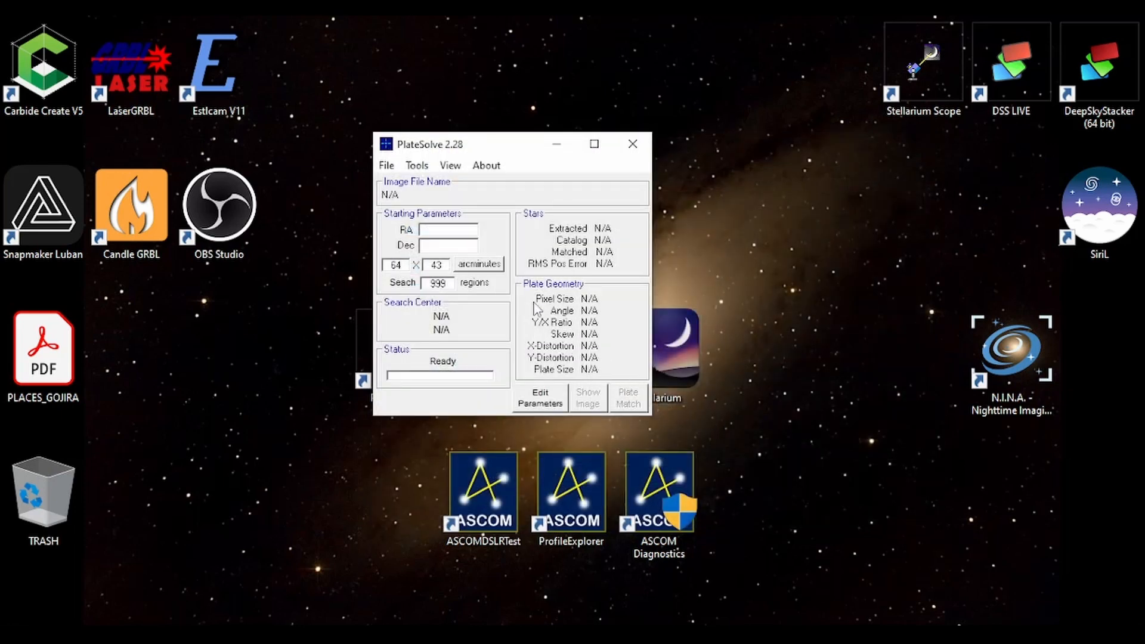
{"action": "left_click", "coordinate": [634, 145]}
Step: Rearrange the desktop shortcuts into rows: Stellarium with PlateSolve2, the three ASCOM tools beneath, and APT with SynScan Pro lowest
{"action": "left_click_drag", "start_coordinate": [672, 314], "coordinate": [499, 132]}
{"action": "left_click_drag", "start_coordinate": [402, 341], "coordinate": [598, 48]}
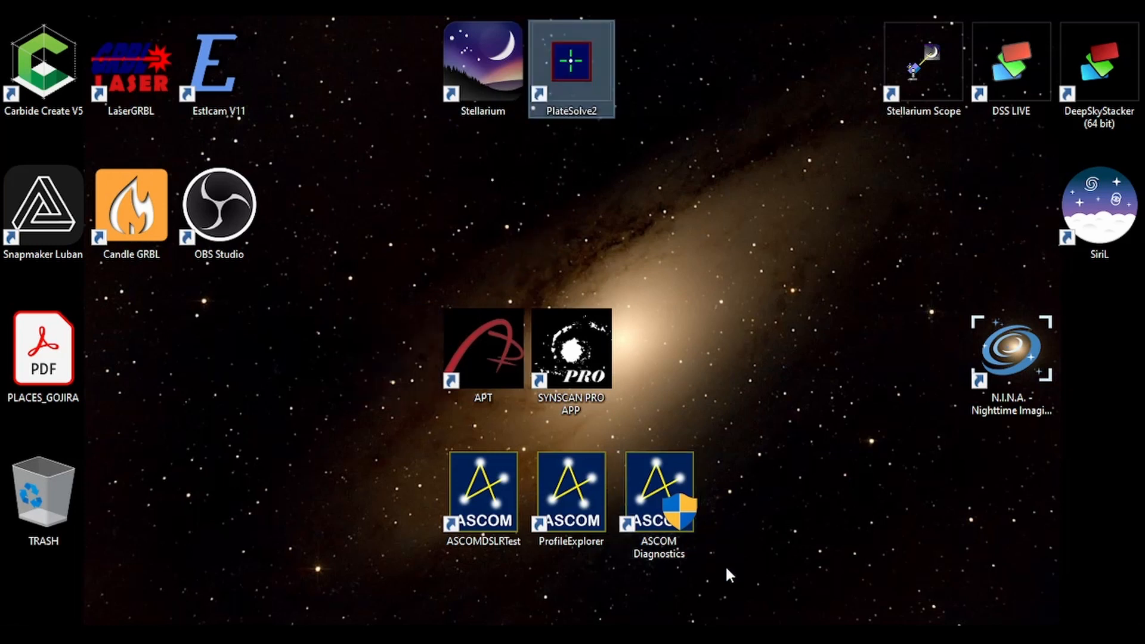
{"action": "left_click_drag", "start_coordinate": [728, 574], "coordinate": [441, 450]}
{"action": "left_click_drag", "start_coordinate": [477, 489], "coordinate": [620, 210]}
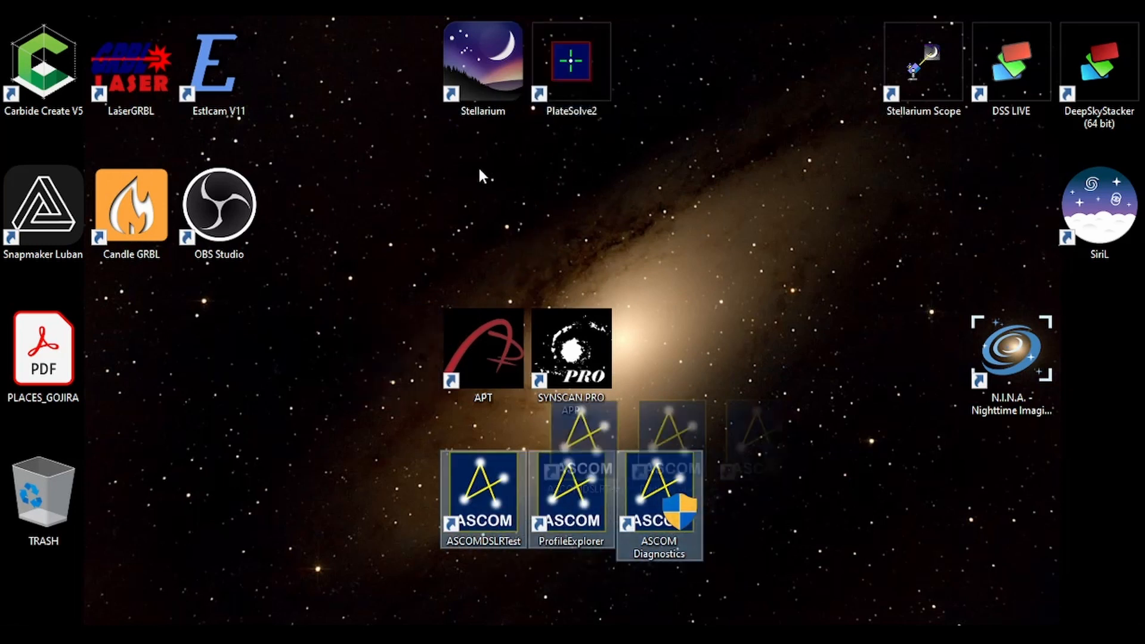
{"action": "left_click_drag", "start_coordinate": [464, 165], "coordinate": [486, 176]}
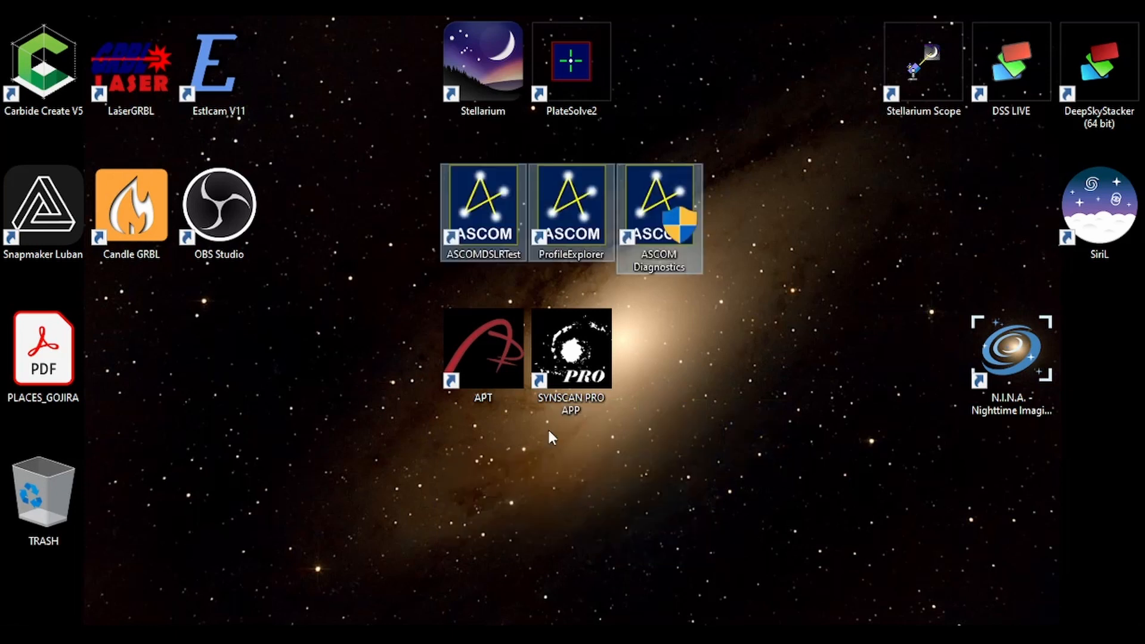
{"action": "left_click_drag", "start_coordinate": [641, 471], "coordinate": [507, 396]}
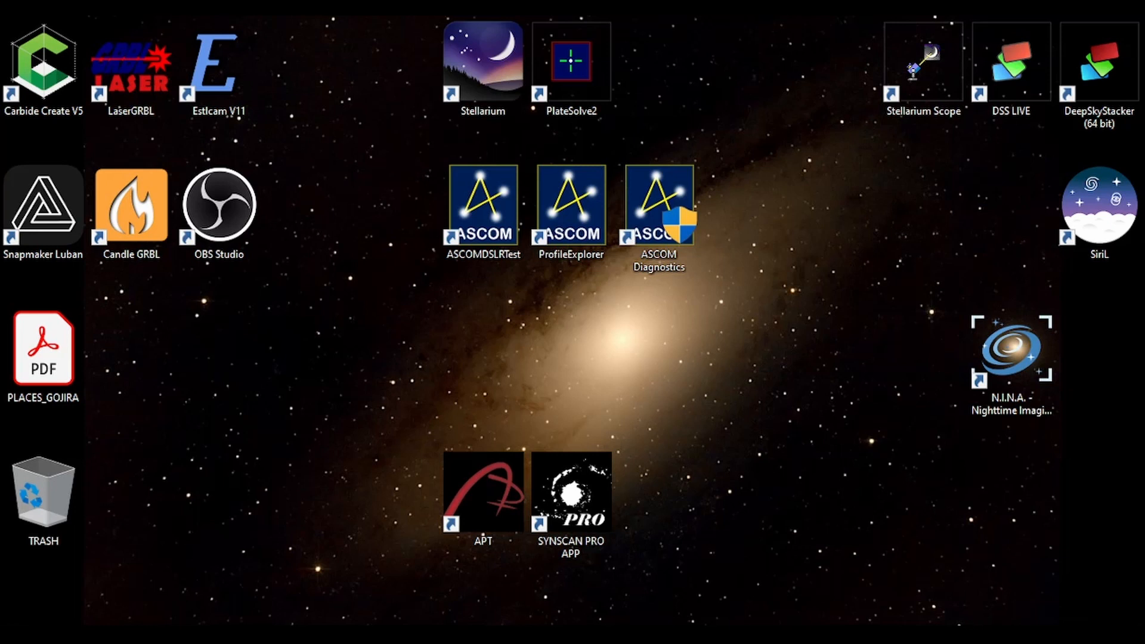
Step: Connect the computer to the SynScan_3369 Wi-Fi network
{"action": "left_click", "coordinate": [962, 633]}
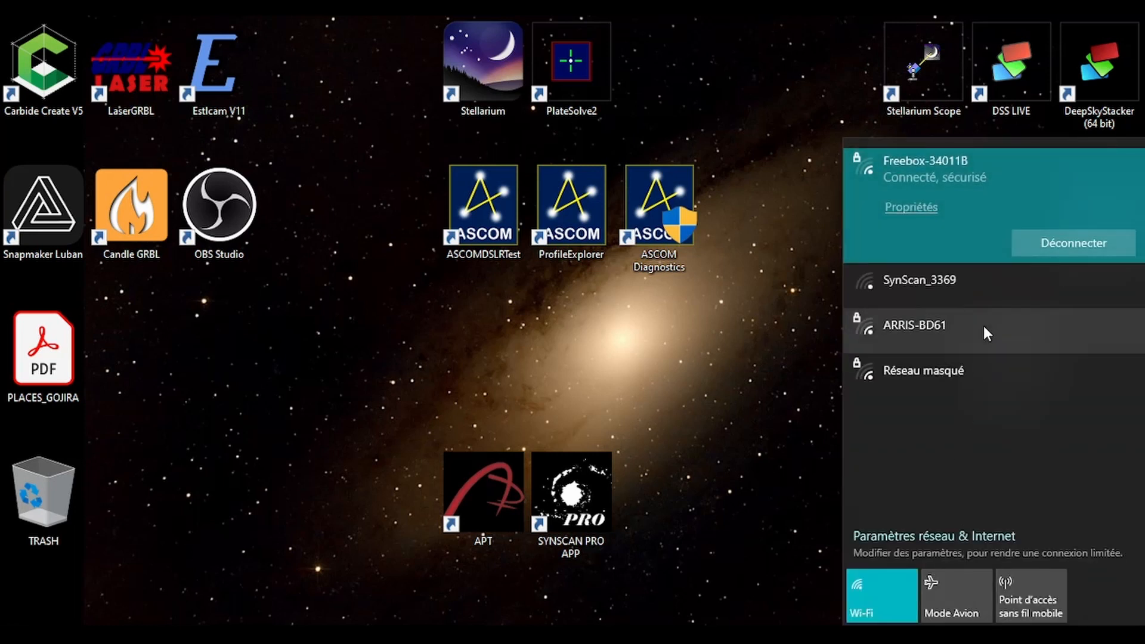
{"action": "left_click", "coordinate": [970, 290]}
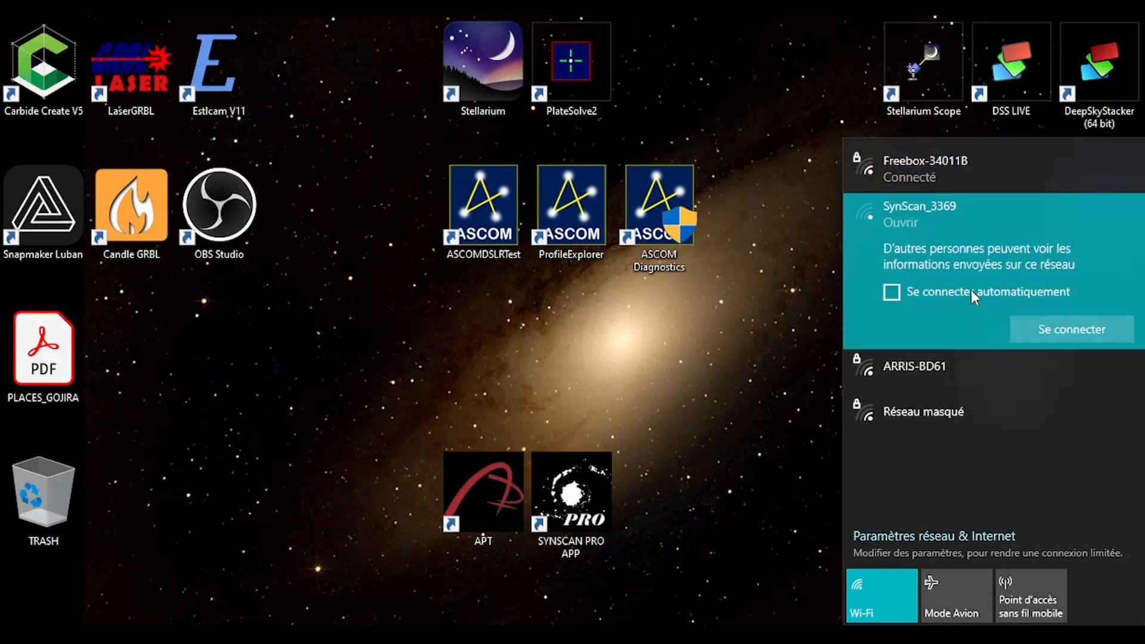
{"action": "left_click", "coordinate": [1038, 333]}
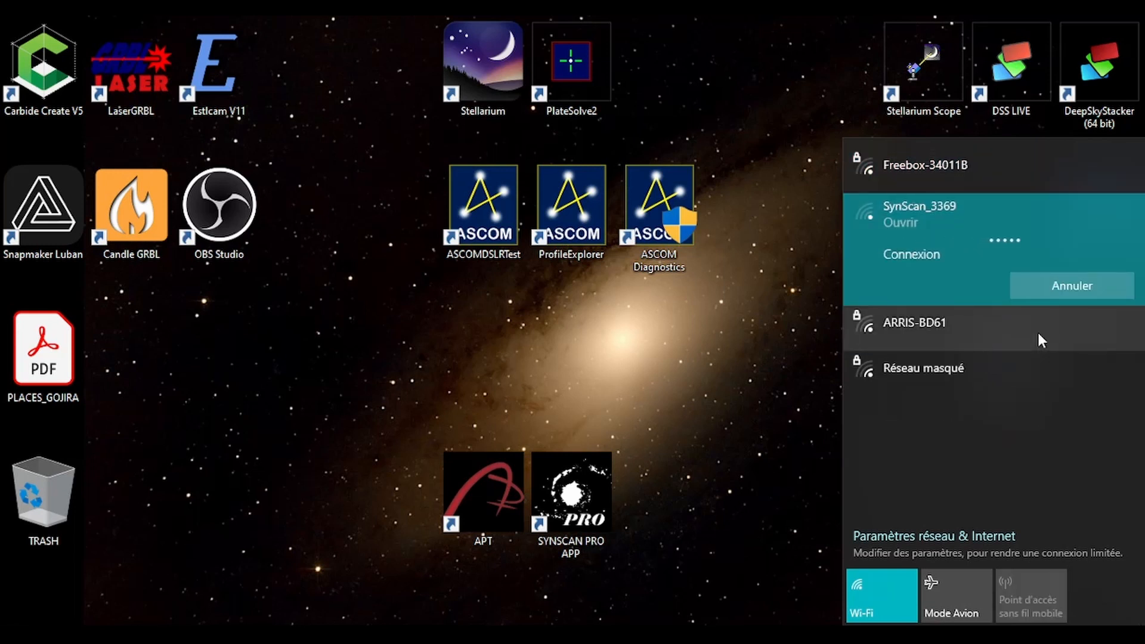
{"action": "left_click", "coordinate": [745, 330]}
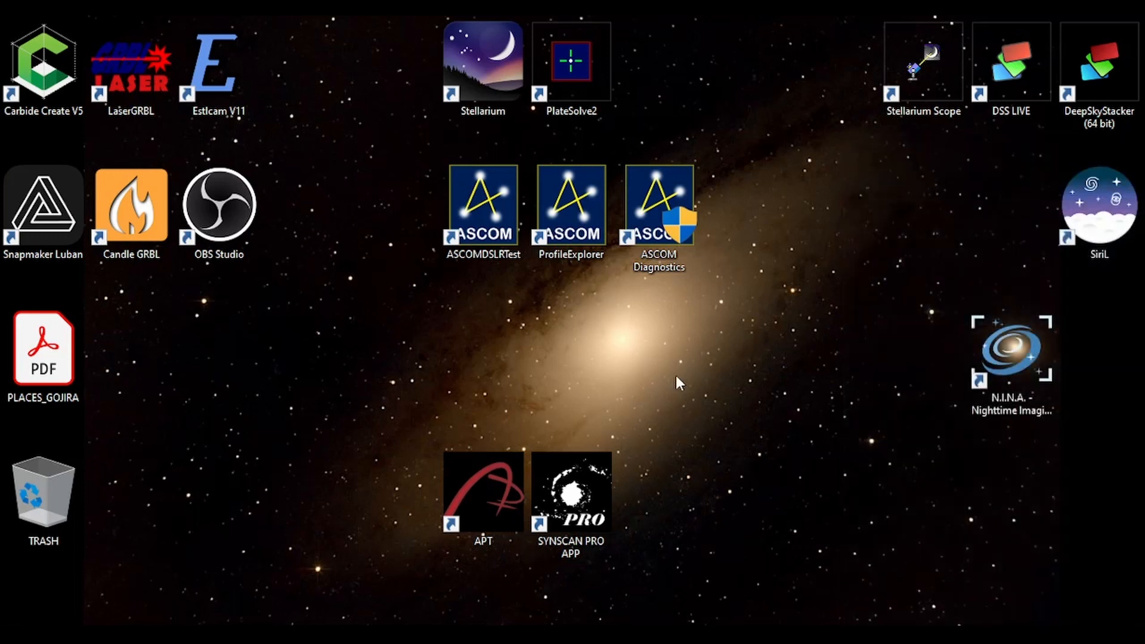
Step: Launch the SynScan Pro app, dismiss the solar filter notice, and maximize its window
{"action": "double_click", "coordinate": [592, 480]}
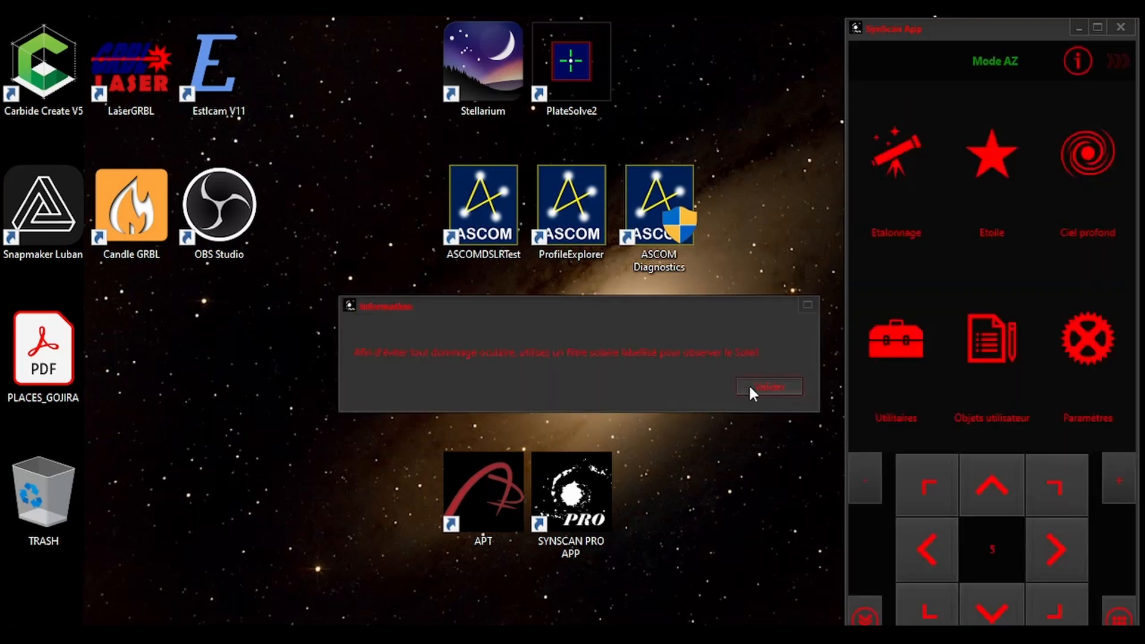
{"action": "left_click", "coordinate": [750, 386]}
{"action": "left_click_drag", "start_coordinate": [982, 35], "coordinate": [555, 34]}
{"action": "left_click", "coordinate": [671, 25]}
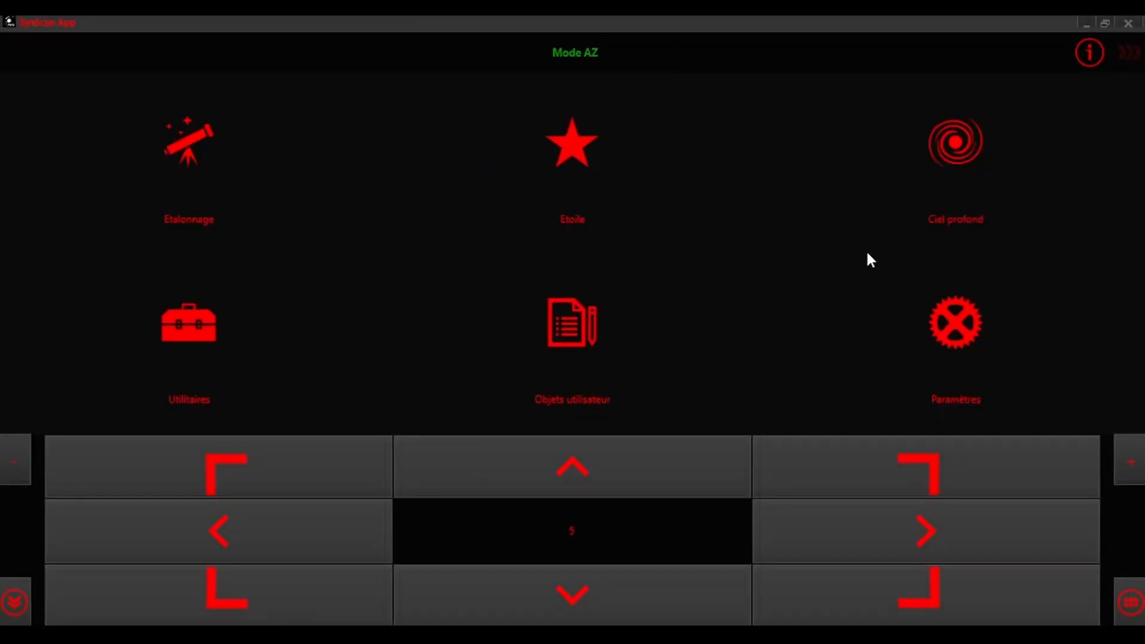
Step: Open the SynScan user interface settings to examine the language and night mode options
{"action": "left_click", "coordinate": [952, 319]}
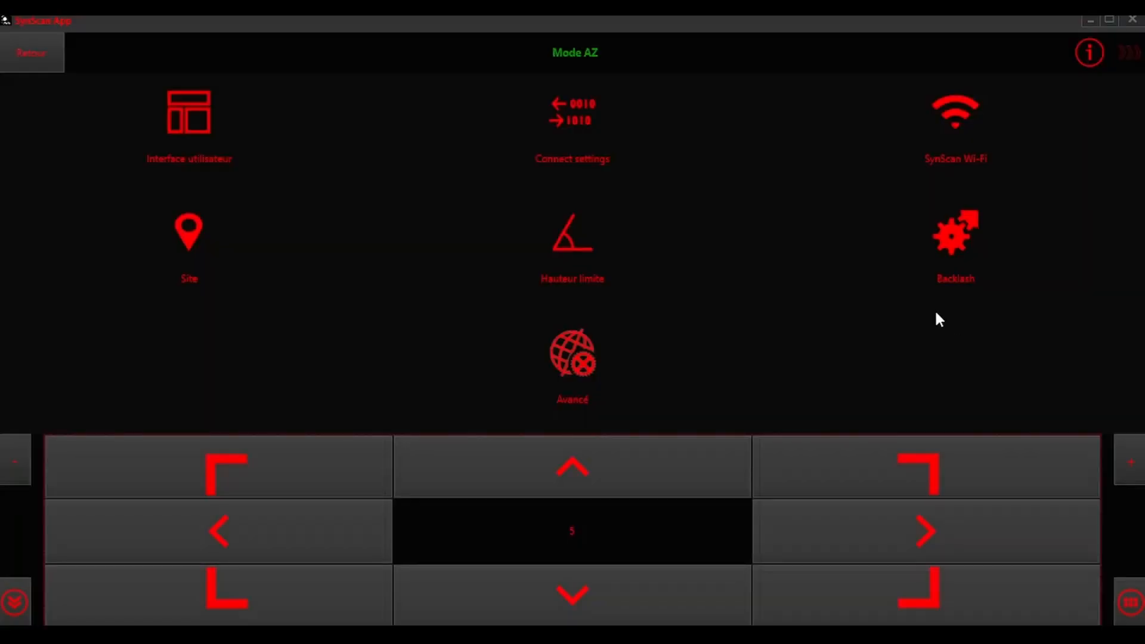
{"action": "left_click", "coordinate": [198, 132]}
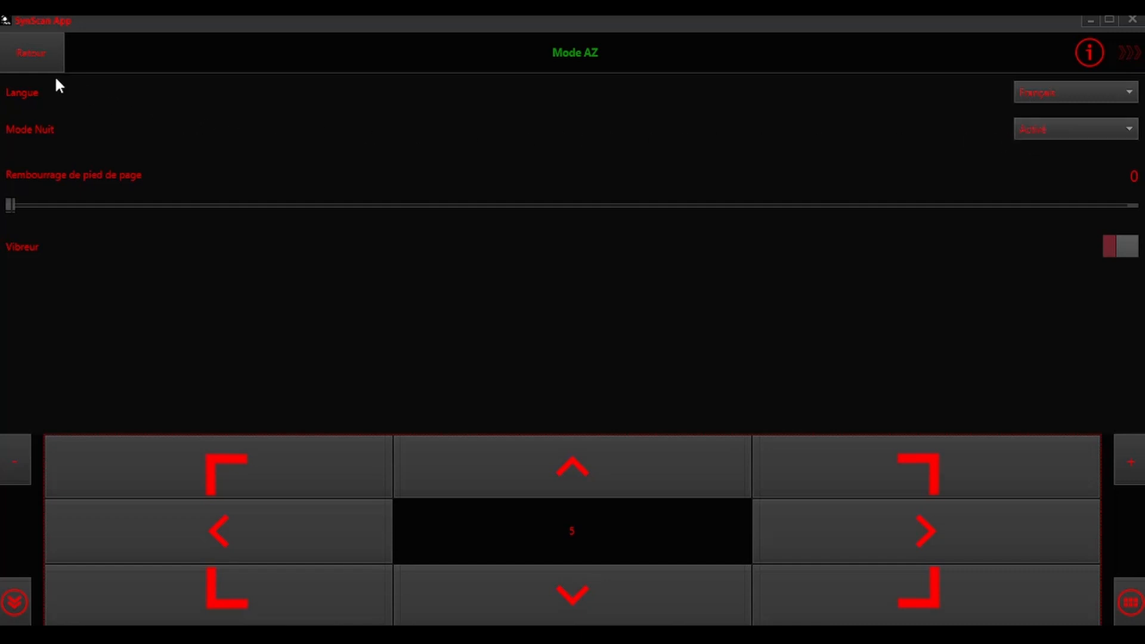
Step: Examine the SynScan connection, observing site and advanced settings in turn, and return to the main menu
{"action": "left_click", "coordinate": [39, 54]}
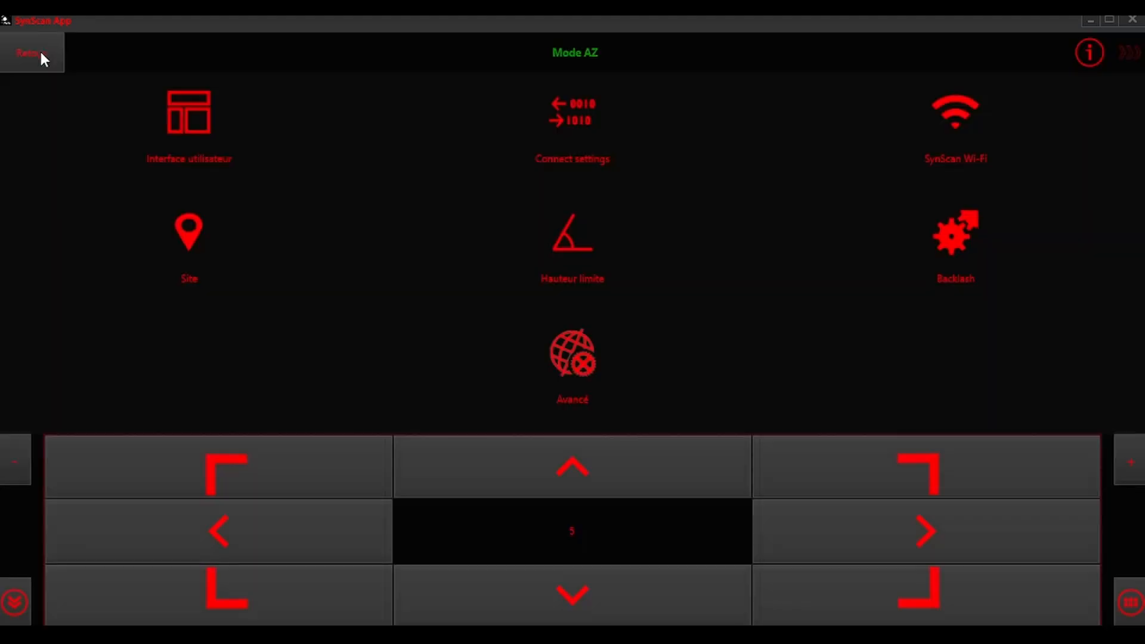
{"action": "left_click", "coordinate": [568, 120]}
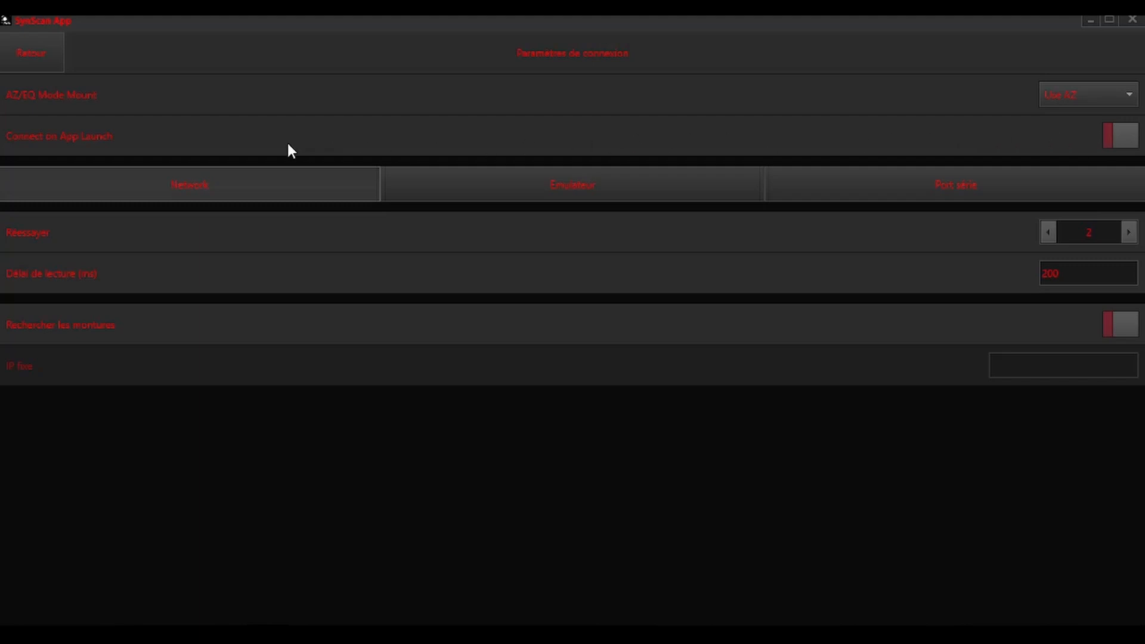
{"action": "left_click", "coordinate": [48, 60]}
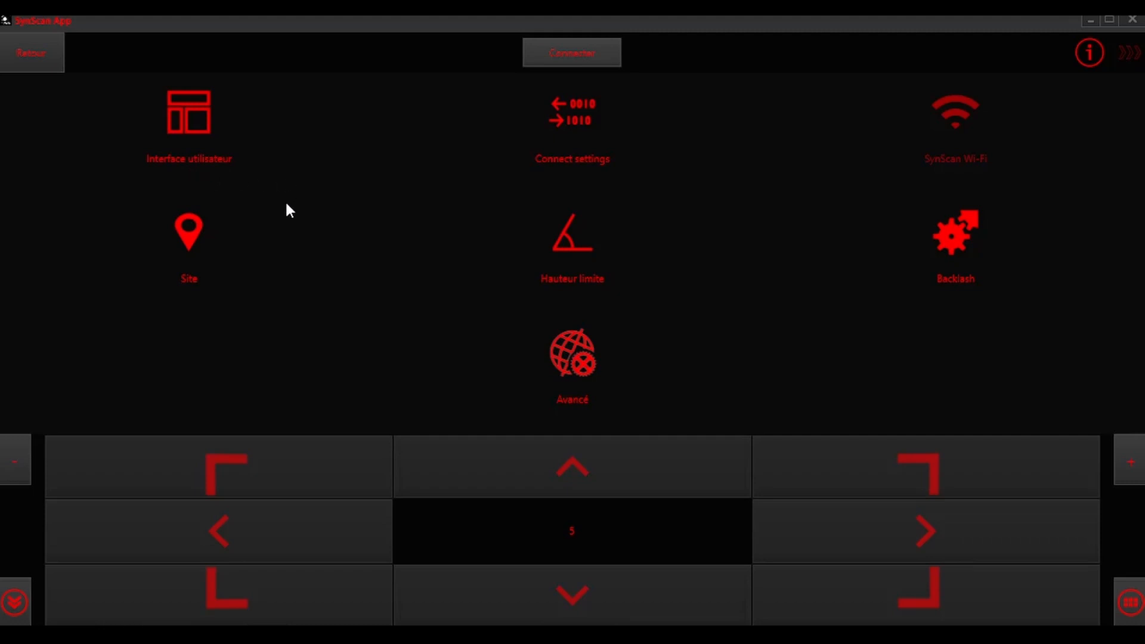
{"action": "left_click", "coordinate": [198, 231]}
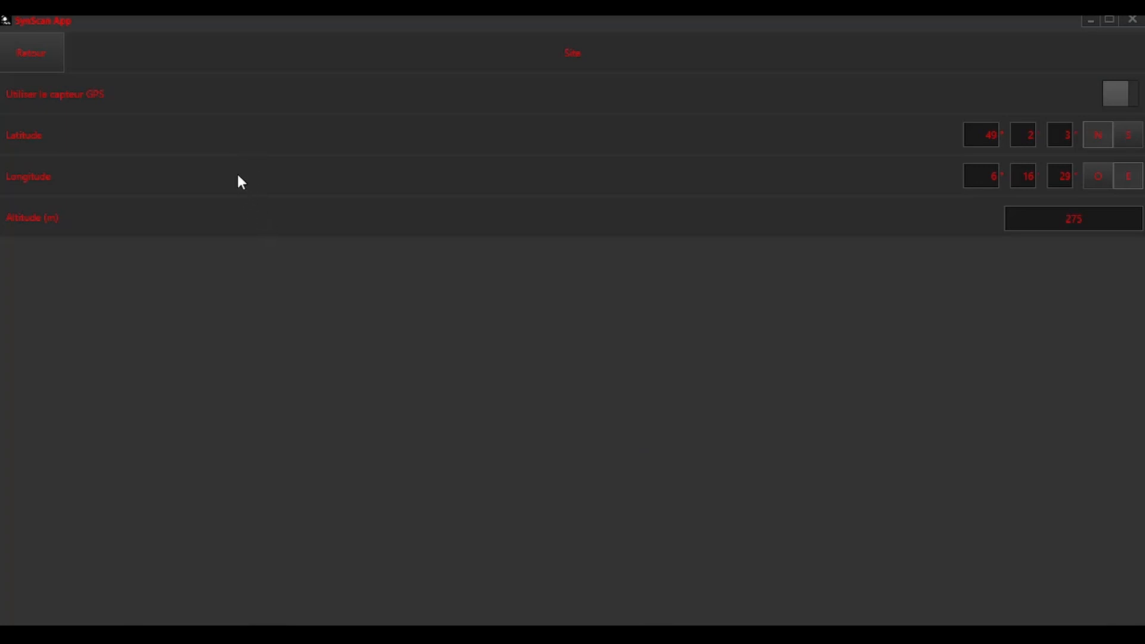
{"action": "left_click", "coordinate": [54, 66]}
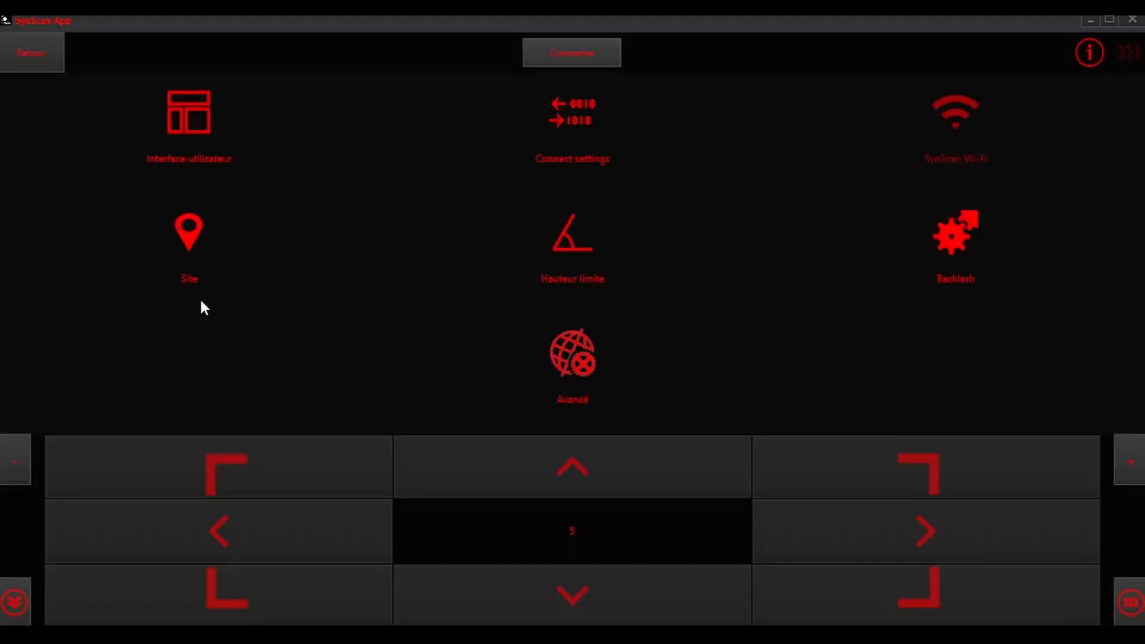
{"action": "left_click", "coordinate": [564, 363]}
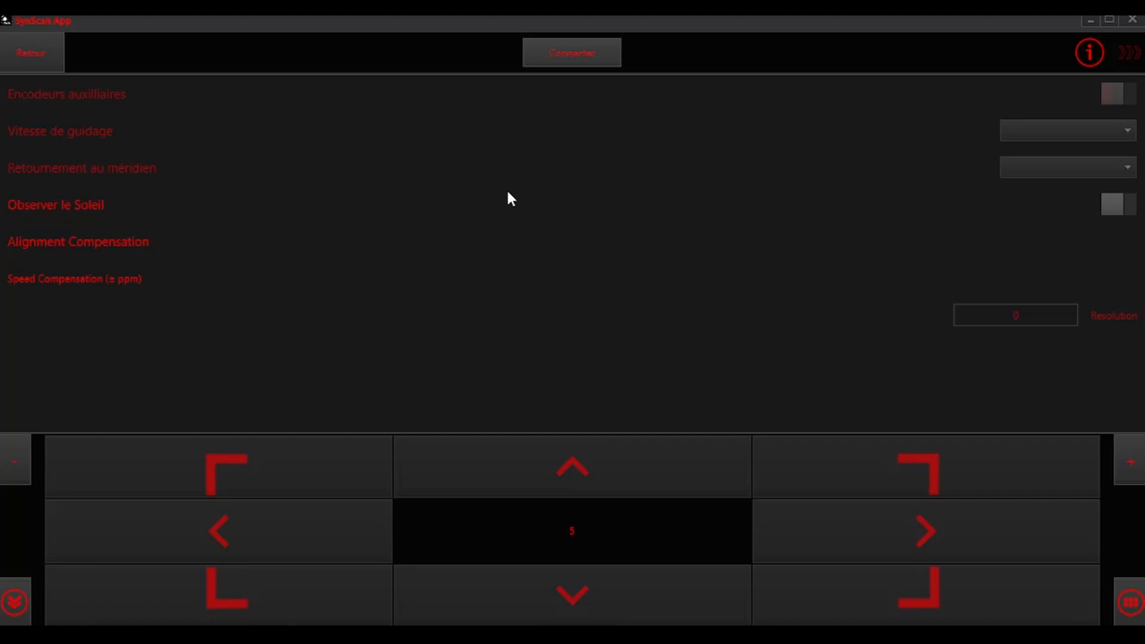
{"action": "left_click", "coordinate": [47, 57]}
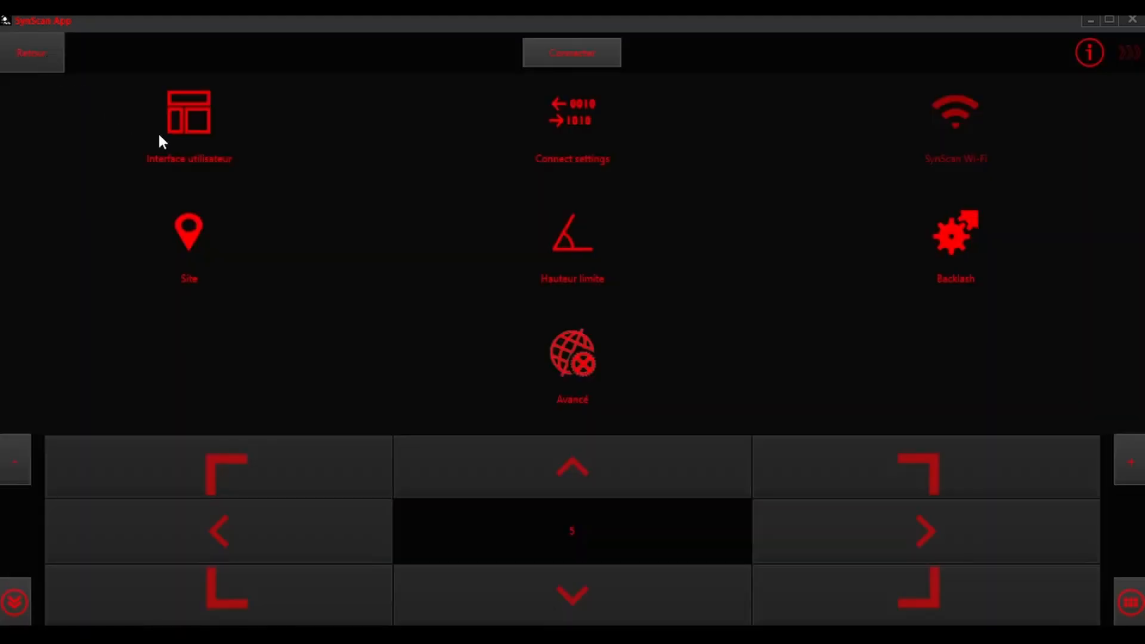
{"action": "left_click", "coordinate": [46, 59]}
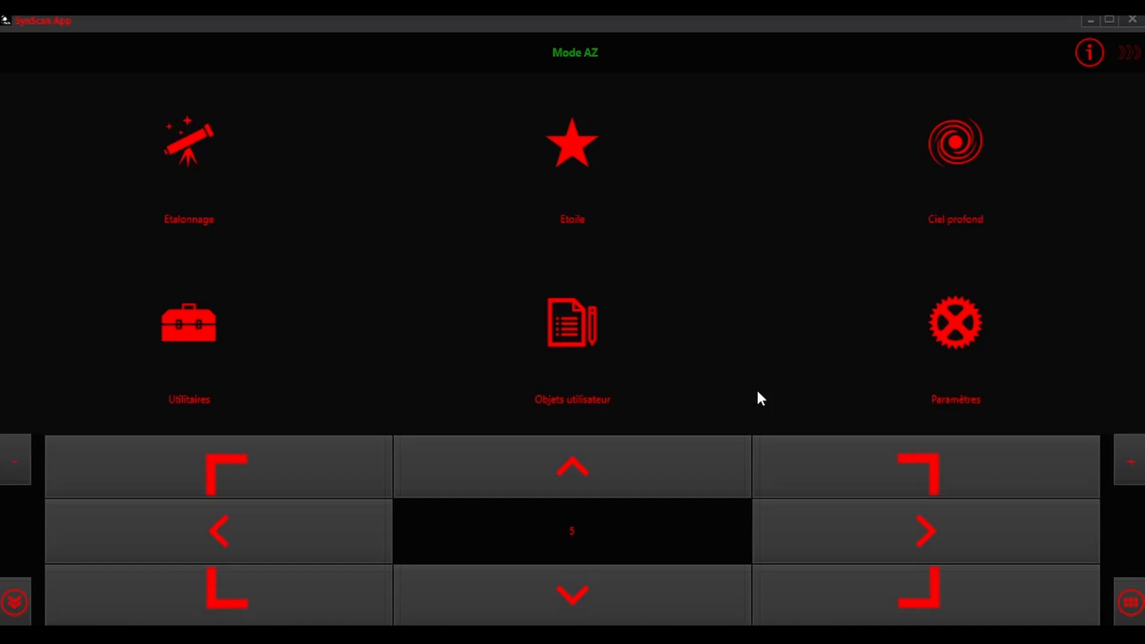
Step: View the mount's coordinate information, set the tracking mode to Sidéral, and leave the tracking settings
{"action": "left_click", "coordinate": [1088, 54]}
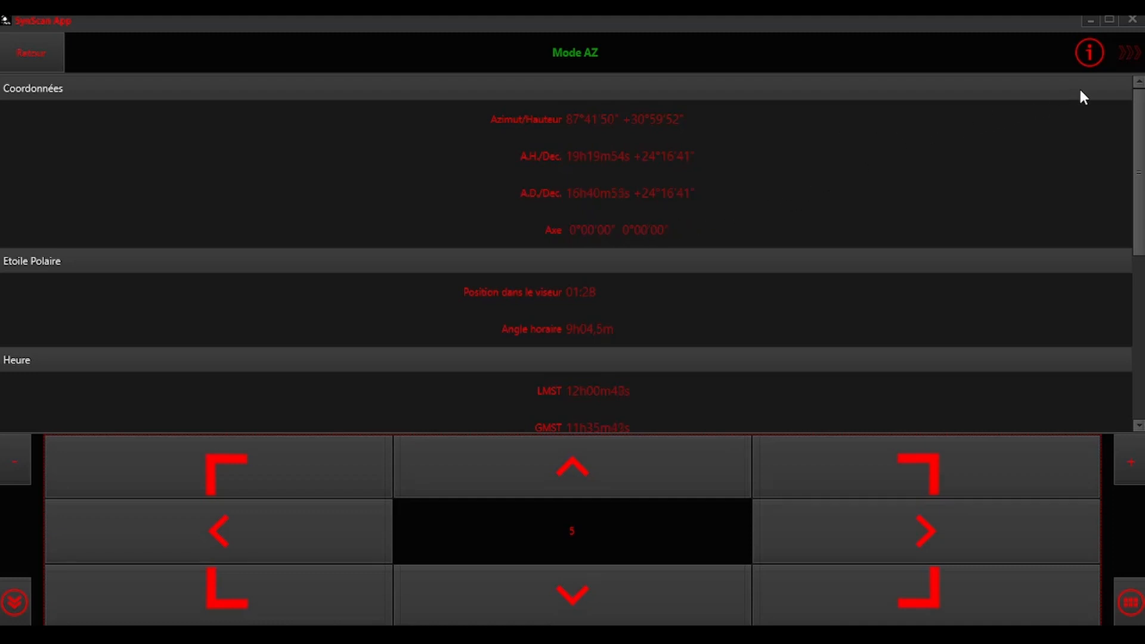
{"action": "left_click", "coordinate": [1124, 58]}
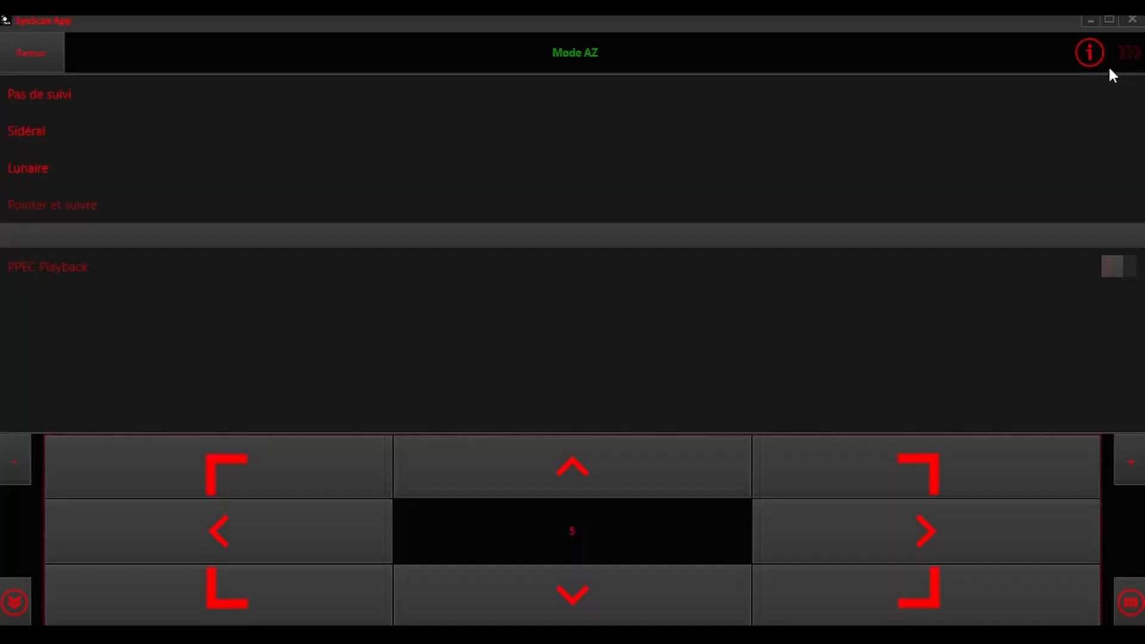
{"action": "left_click", "coordinate": [24, 129]}
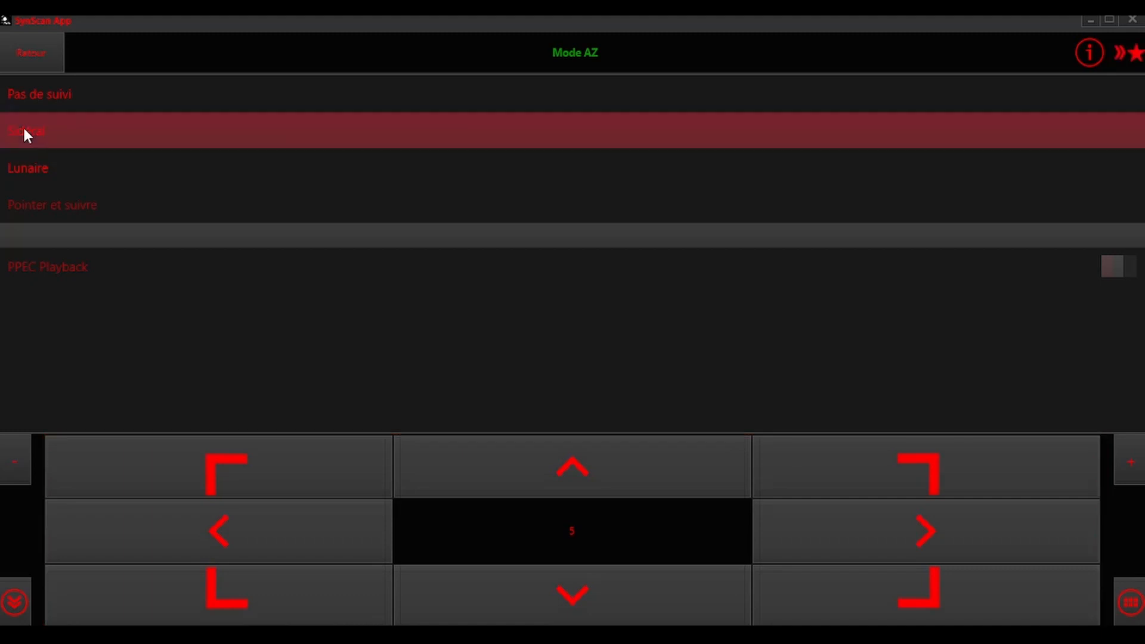
{"action": "left_click", "coordinate": [31, 64]}
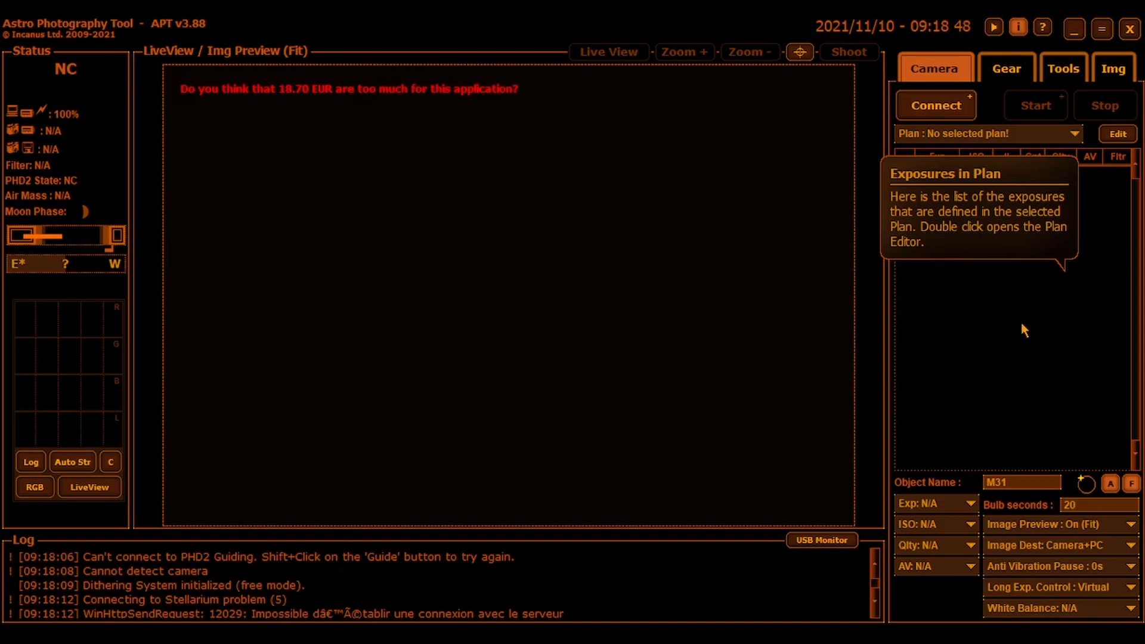
Step: Switch to Astro Photography Tool and examine its main, CCD, and temperature and sky settings
{"action": "left_click", "coordinate": [1061, 70]}
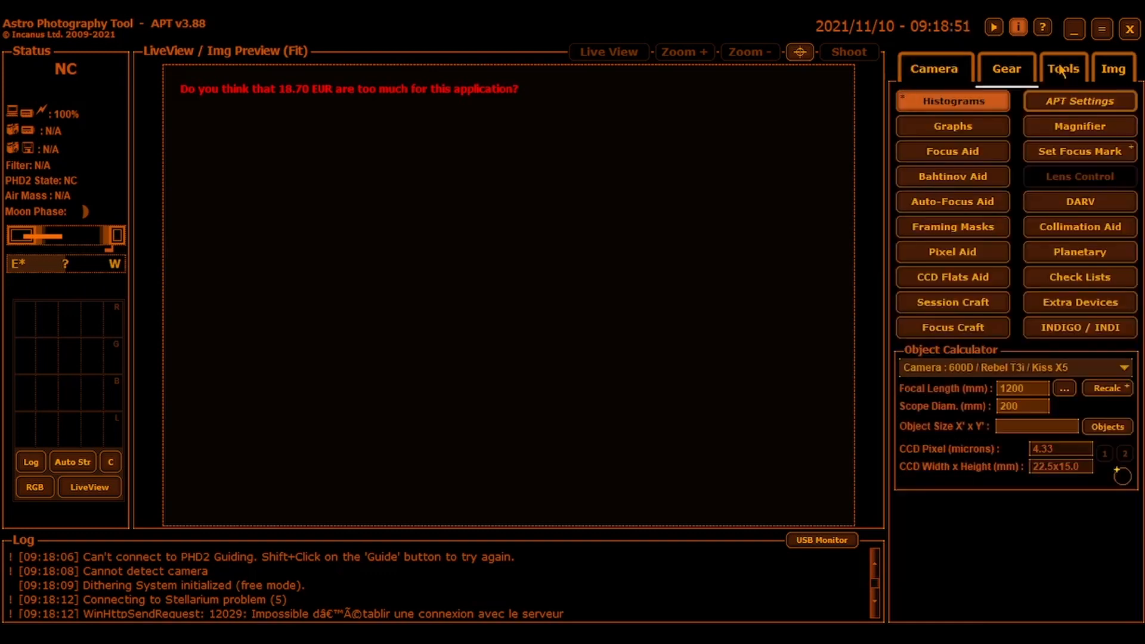
{"action": "left_click", "coordinate": [1054, 104]}
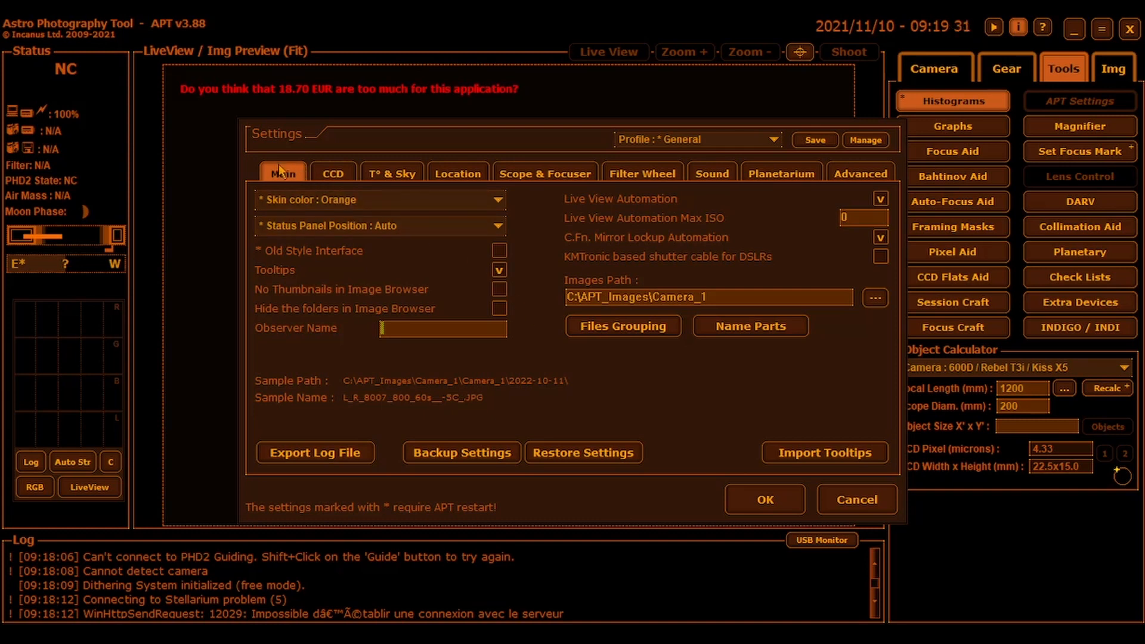
{"action": "left_click", "coordinate": [328, 174]}
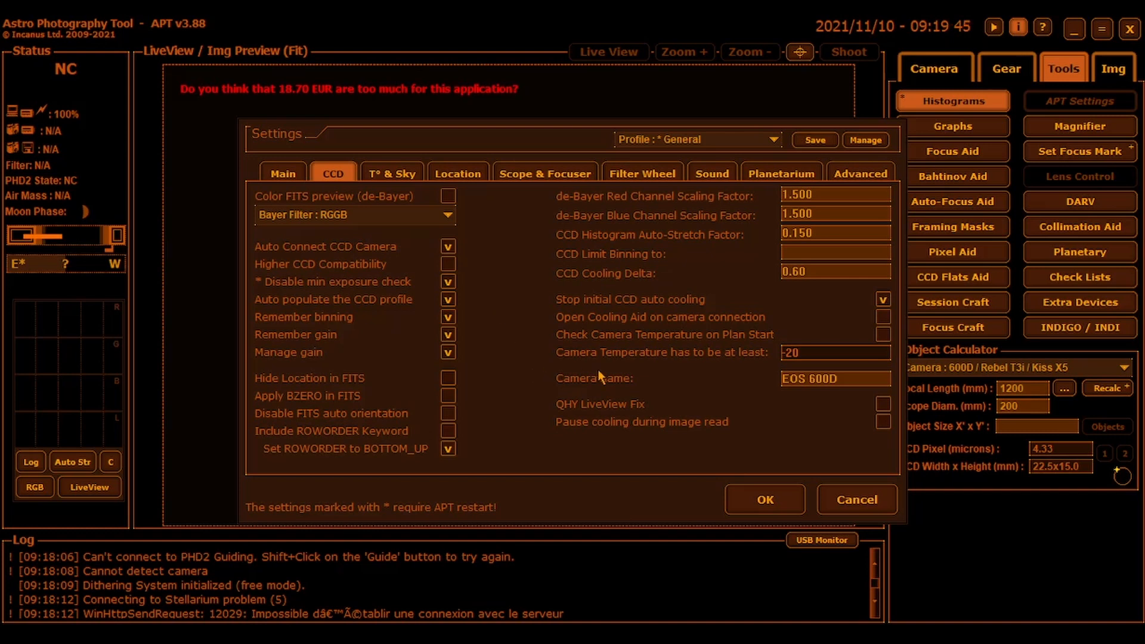
{"action": "mouse_move", "coordinate": [825, 383]}
{"action": "left_click", "coordinate": [404, 176]}
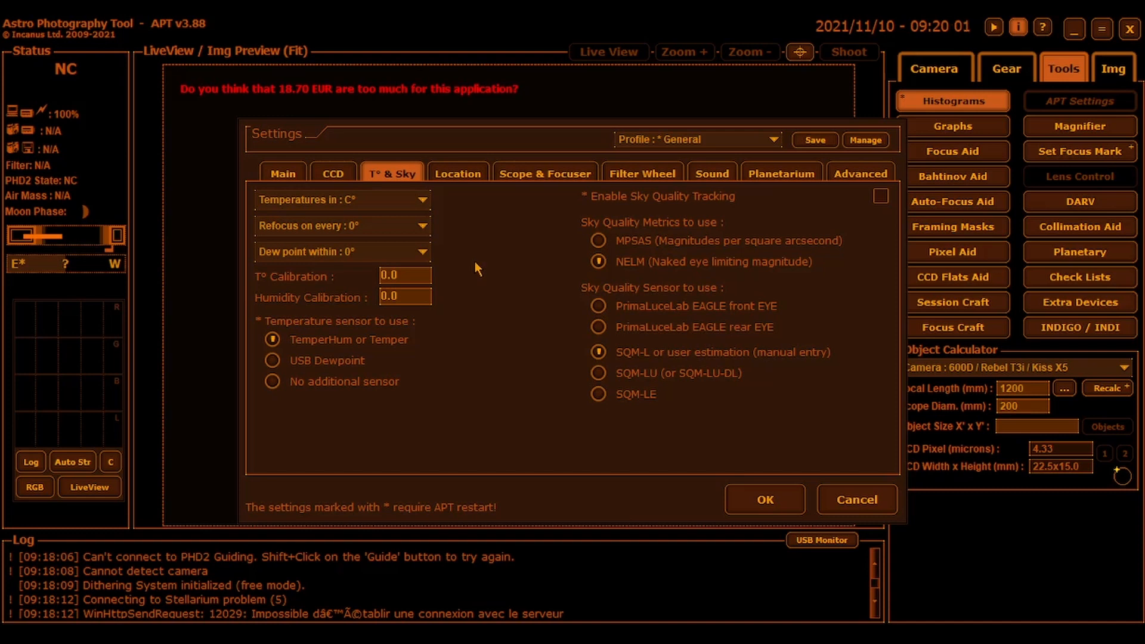
Step: Enable automatic daylight saving in the location settings, review the scope, filter wheel, planetarium and advanced settings, and accept the dialog
{"action": "left_click", "coordinate": [457, 177]}
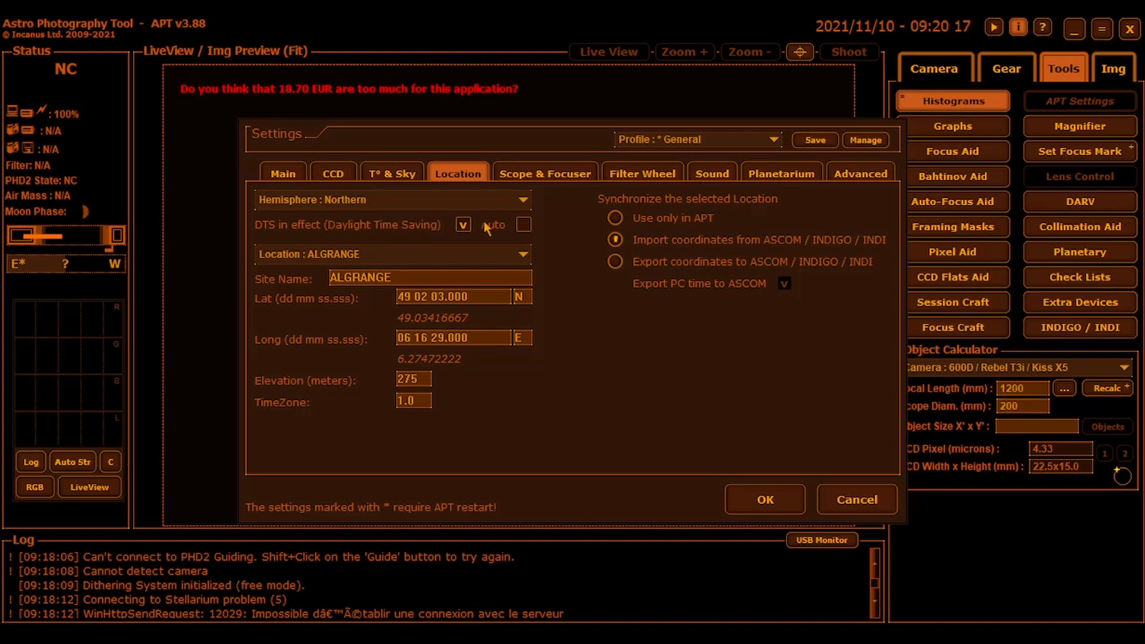
{"action": "left_click", "coordinate": [522, 224]}
{"action": "left_click", "coordinate": [550, 175]}
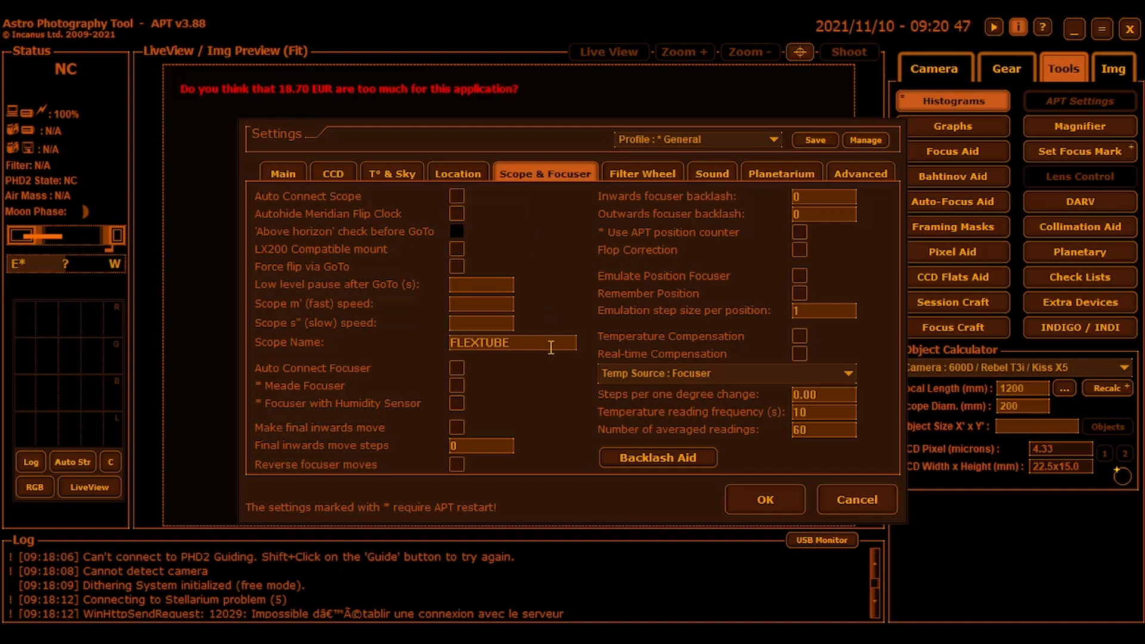
{"action": "left_click", "coordinate": [631, 179]}
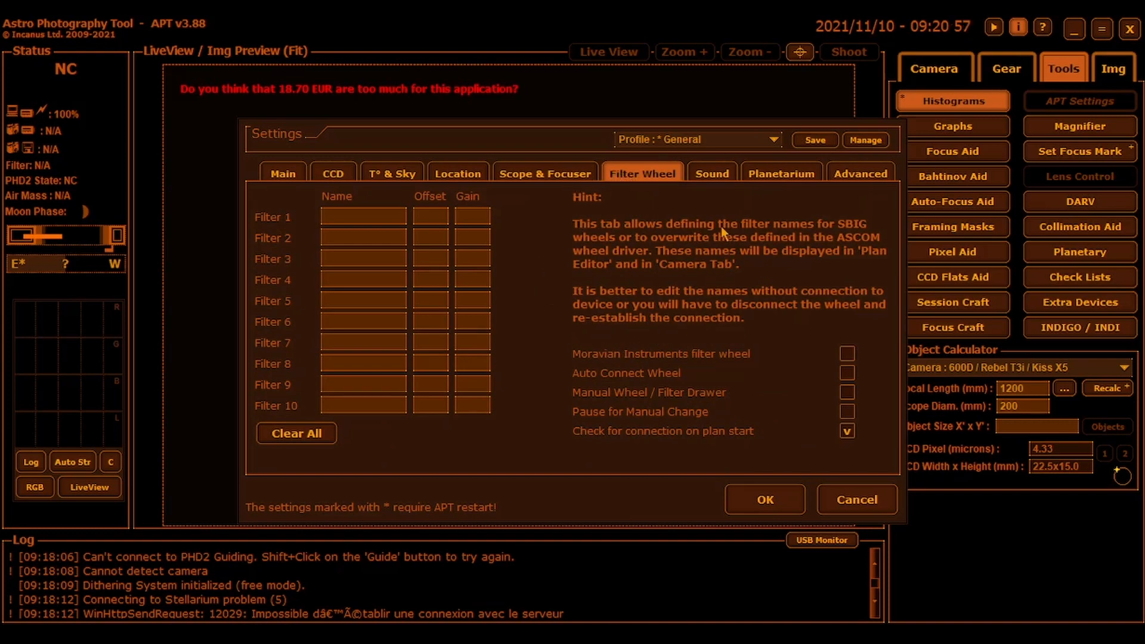
{"action": "left_click", "coordinate": [763, 177]}
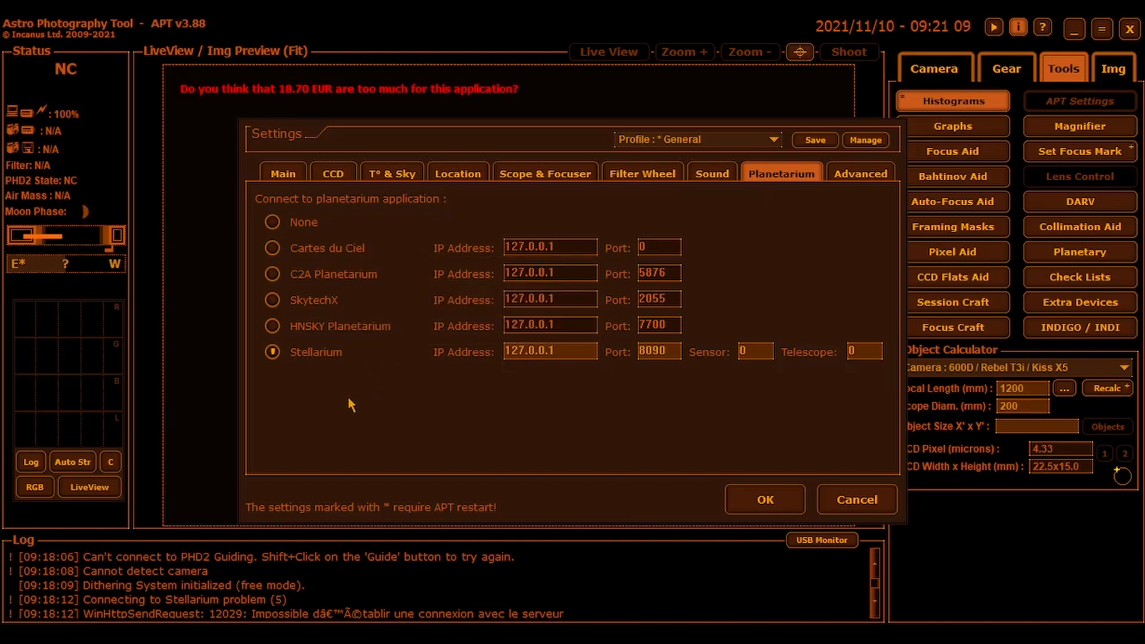
{"action": "left_click", "coordinate": [851, 174]}
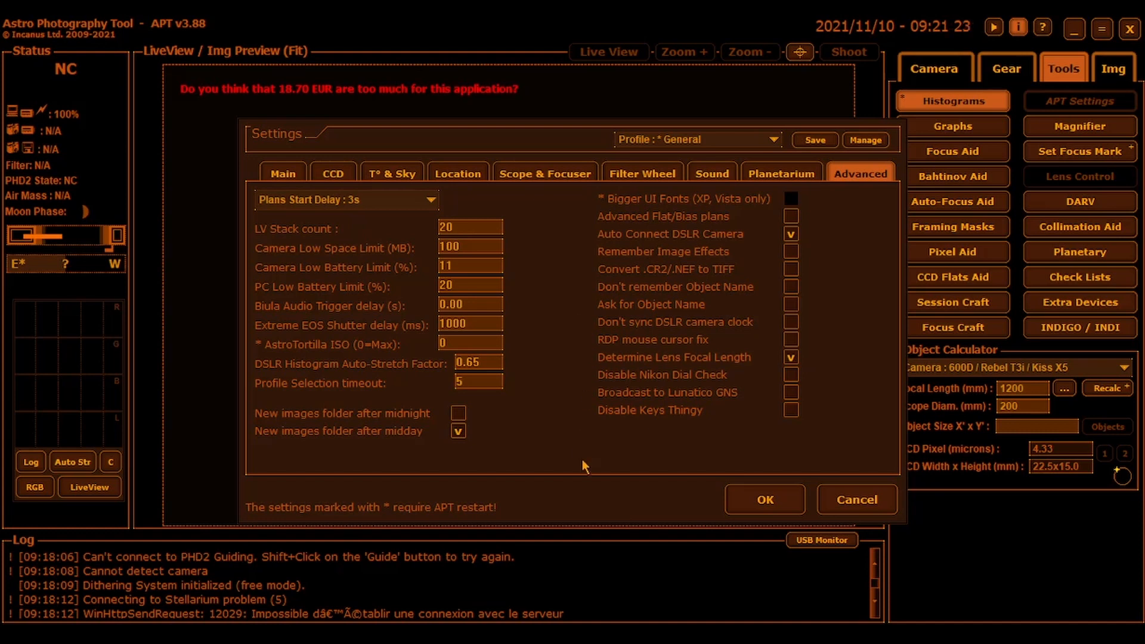
{"action": "left_click", "coordinate": [745, 500]}
Step: Open the Point Craft plate-solving tool and move its window over the middle of the image preview
{"action": "left_click", "coordinate": [1010, 70]}
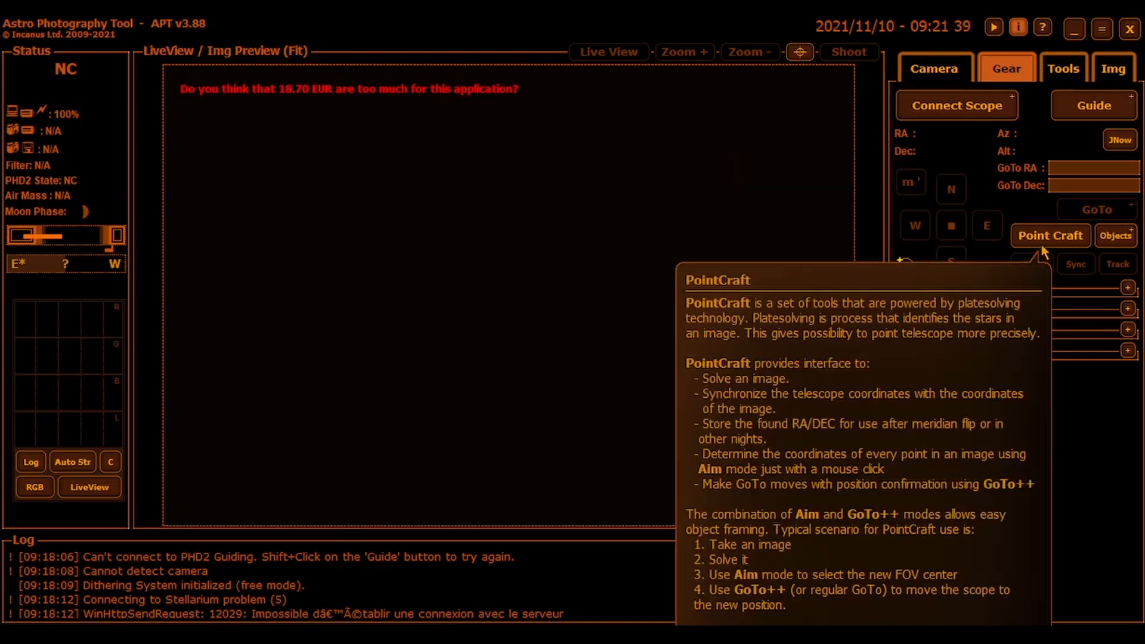
{"action": "left_click", "coordinate": [1042, 237]}
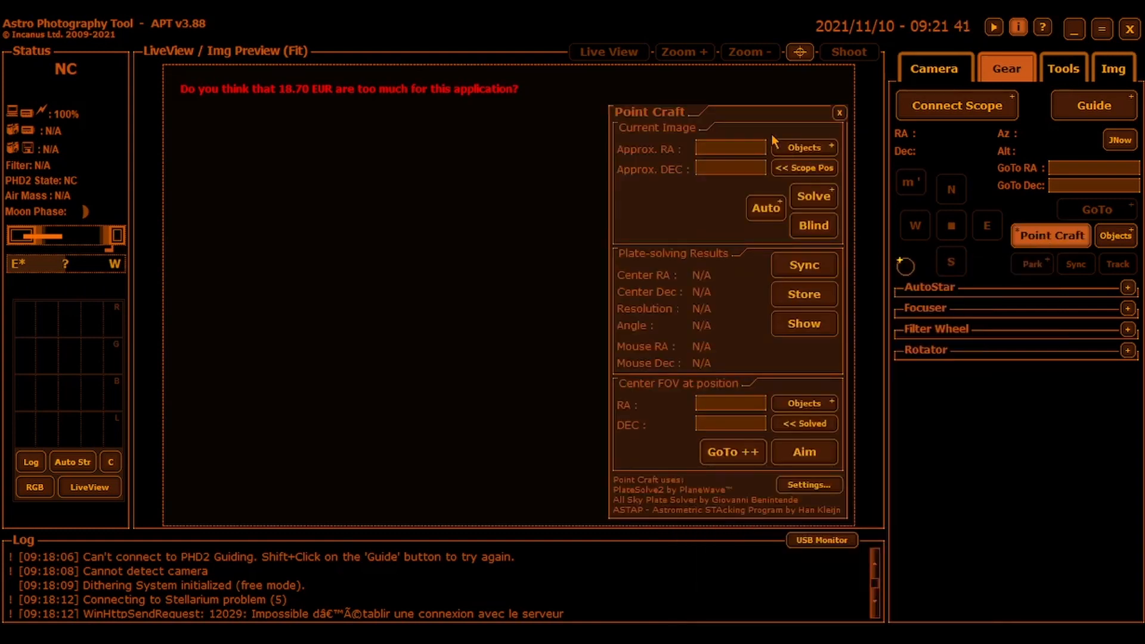
{"action": "left_click_drag", "start_coordinate": [645, 119], "coordinate": [525, 128]}
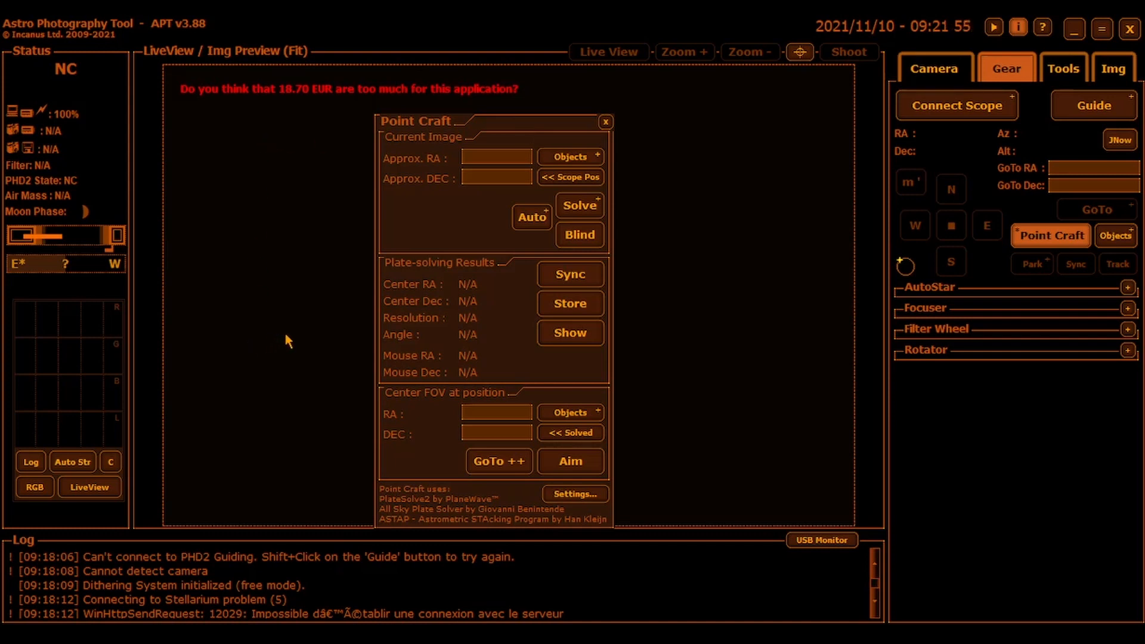
Step: Examine the Point Craft settings for solver paths, acceptable GoTo++ error and default exposure, accept them, and close Point Craft
{"action": "left_click", "coordinate": [574, 494]}
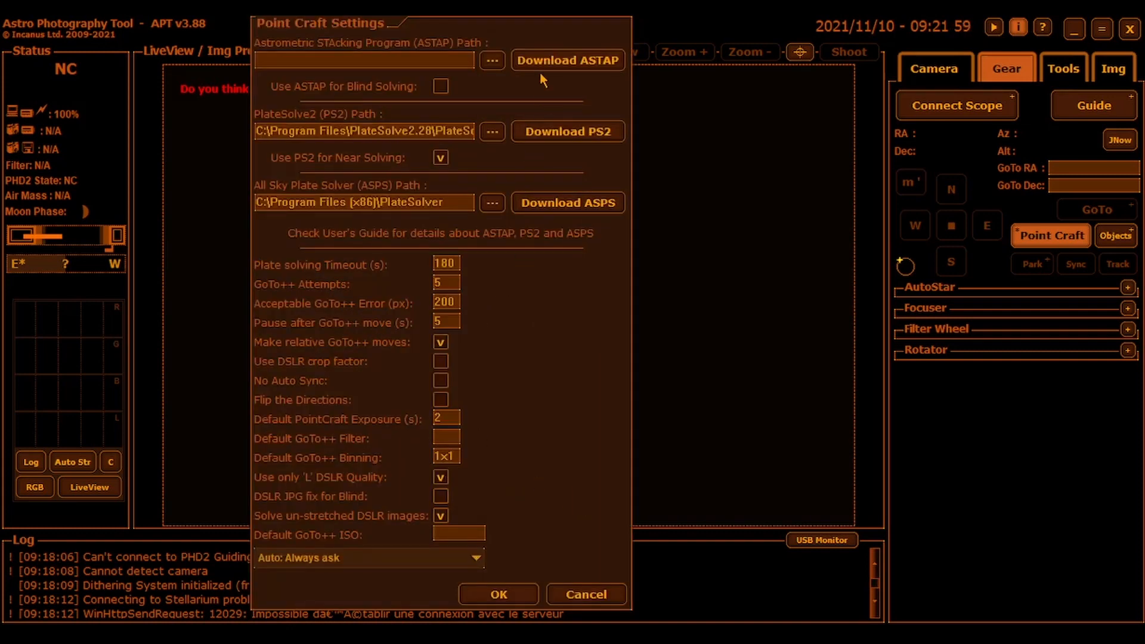
{"action": "left_click_drag", "start_coordinate": [526, 39], "coordinate": [575, 54]}
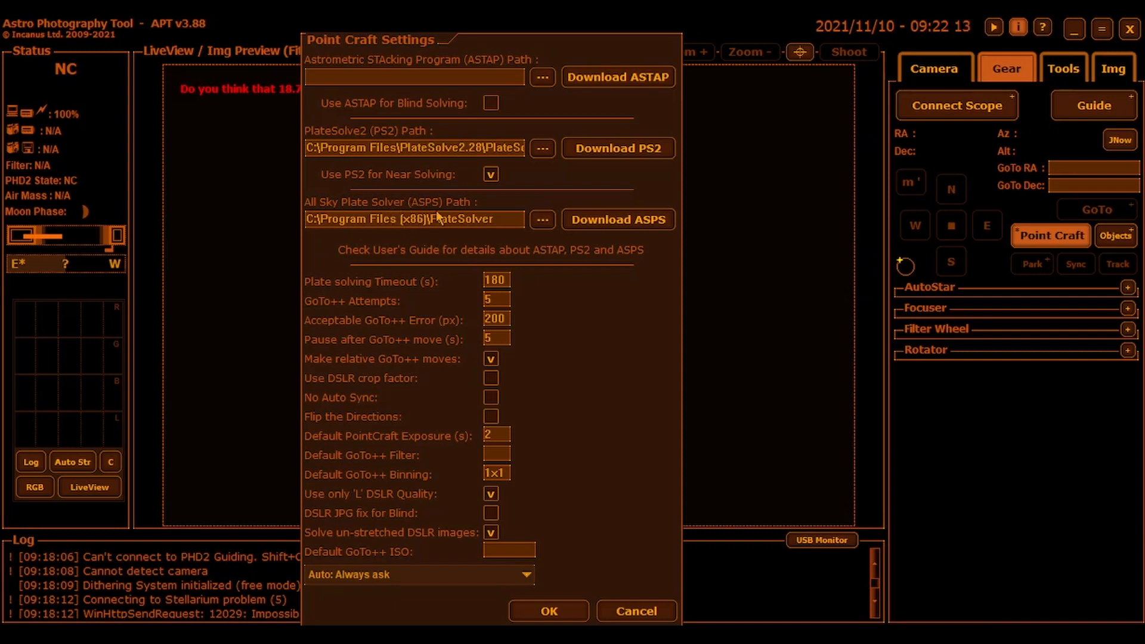
{"action": "mouse_move", "coordinate": [436, 210]}
{"action": "left_click_drag", "start_coordinate": [508, 318], "coordinate": [485, 317]}
{"action": "mouse_move", "coordinate": [485, 318]}
{"action": "mouse_move", "coordinate": [504, 436]}
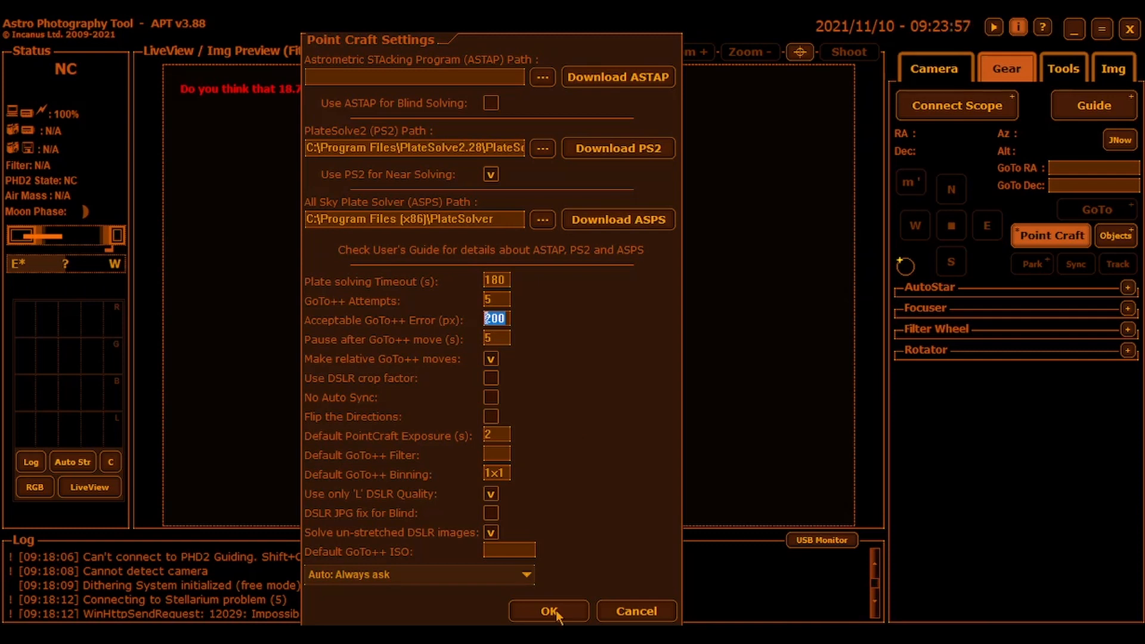
{"action": "left_click", "coordinate": [557, 616]}
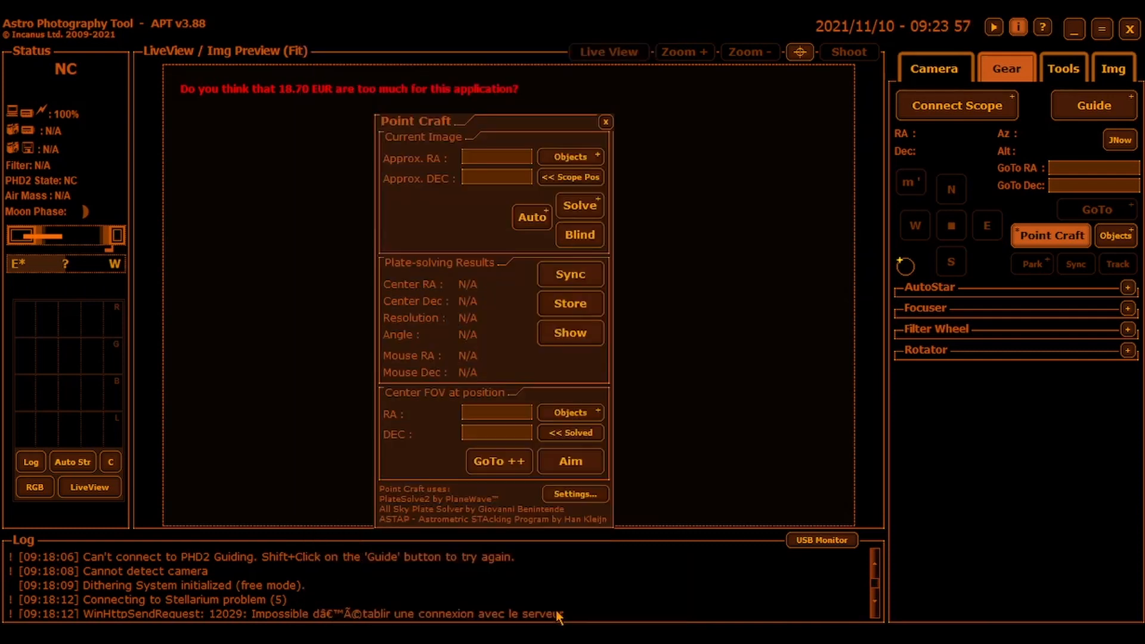
{"action": "left_click", "coordinate": [605, 121]}
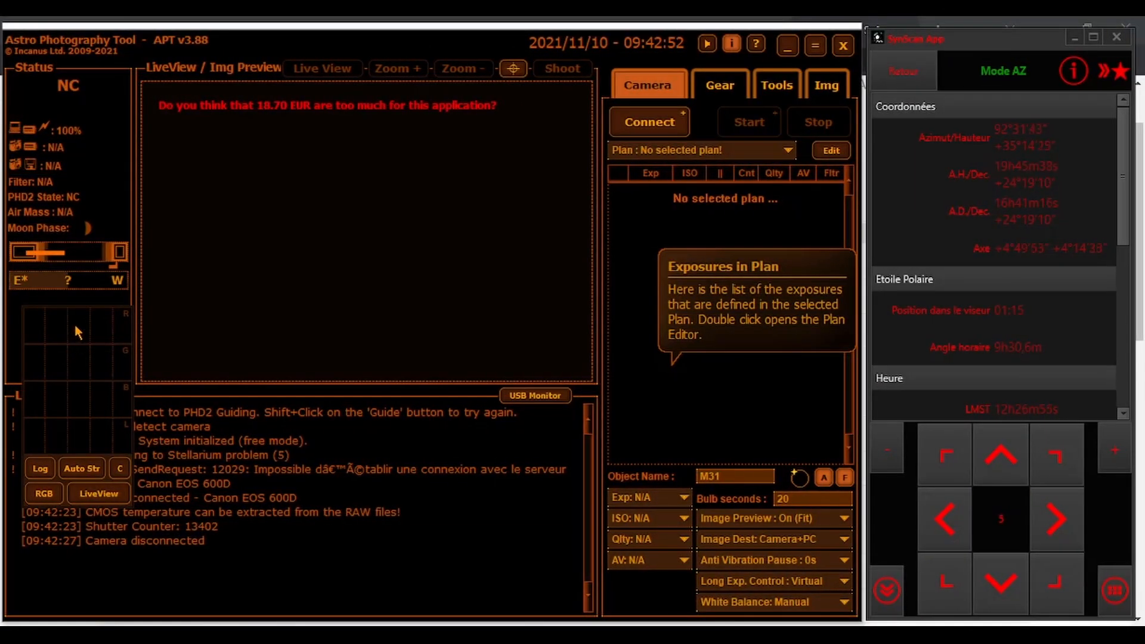
Step: Move the histogram window up over the status area and examine the Object Calculator's camera model list and optics fields
{"action": "left_click_drag", "start_coordinate": [75, 327], "coordinate": [71, 161]}
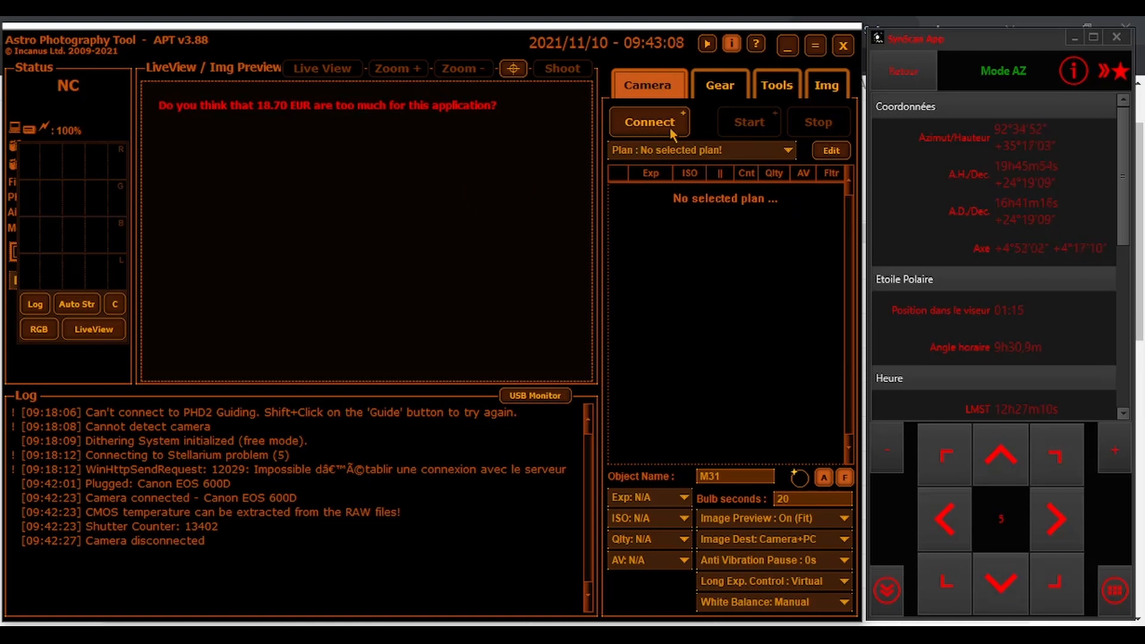
{"action": "left_click", "coordinate": [777, 89]}
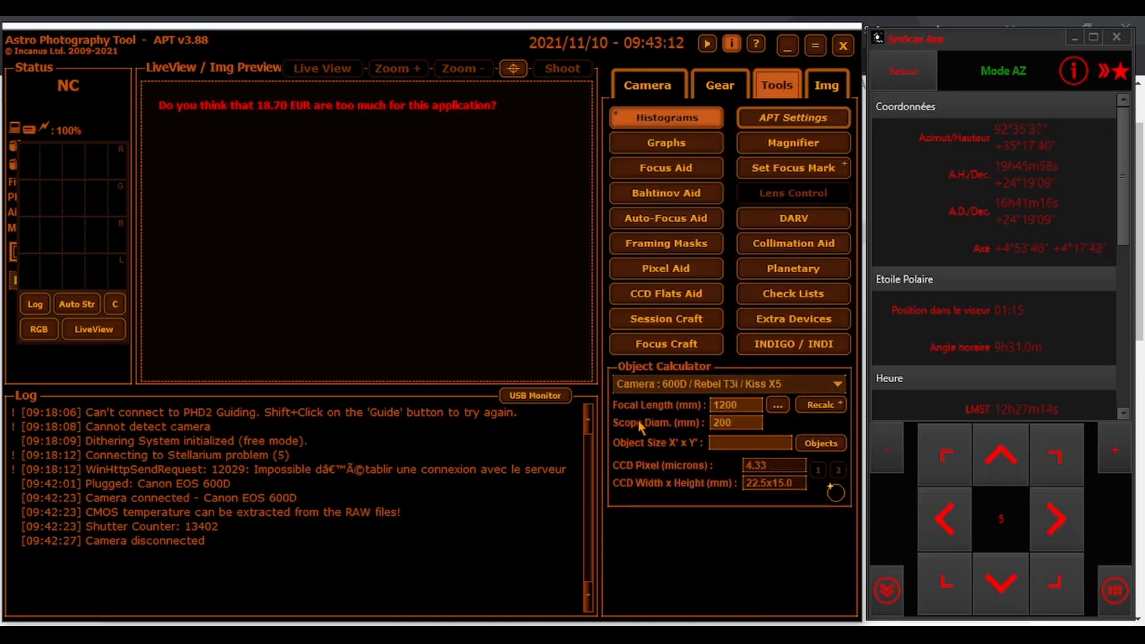
{"action": "left_click", "coordinate": [837, 385]}
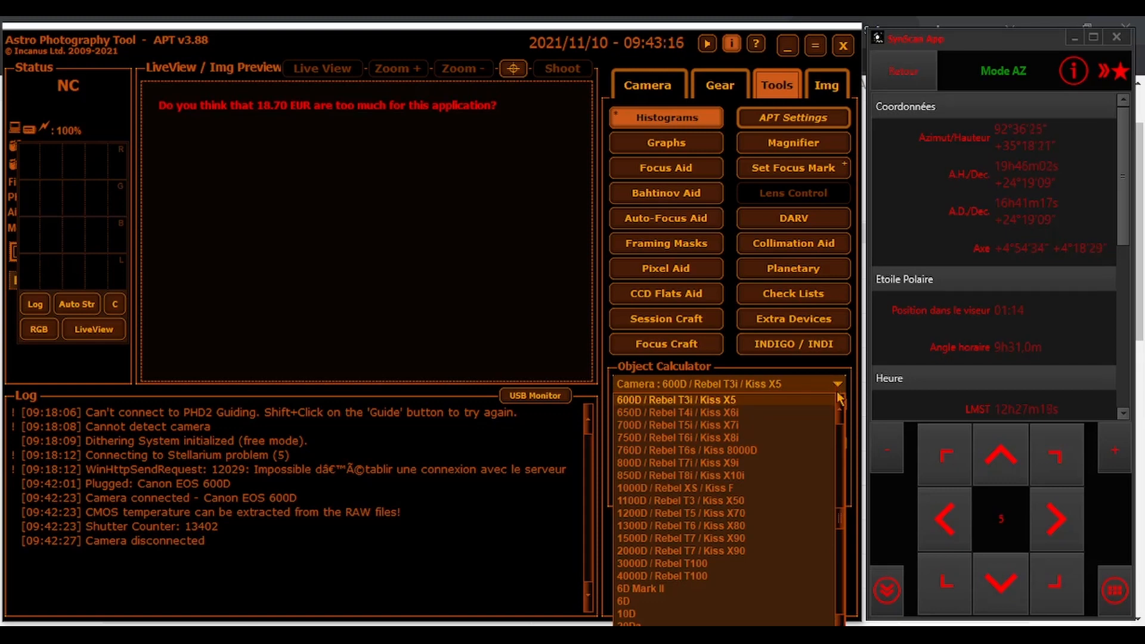
{"action": "scroll", "coordinate": [842, 525], "scroll_direction": "down", "scroll_amount": 3}
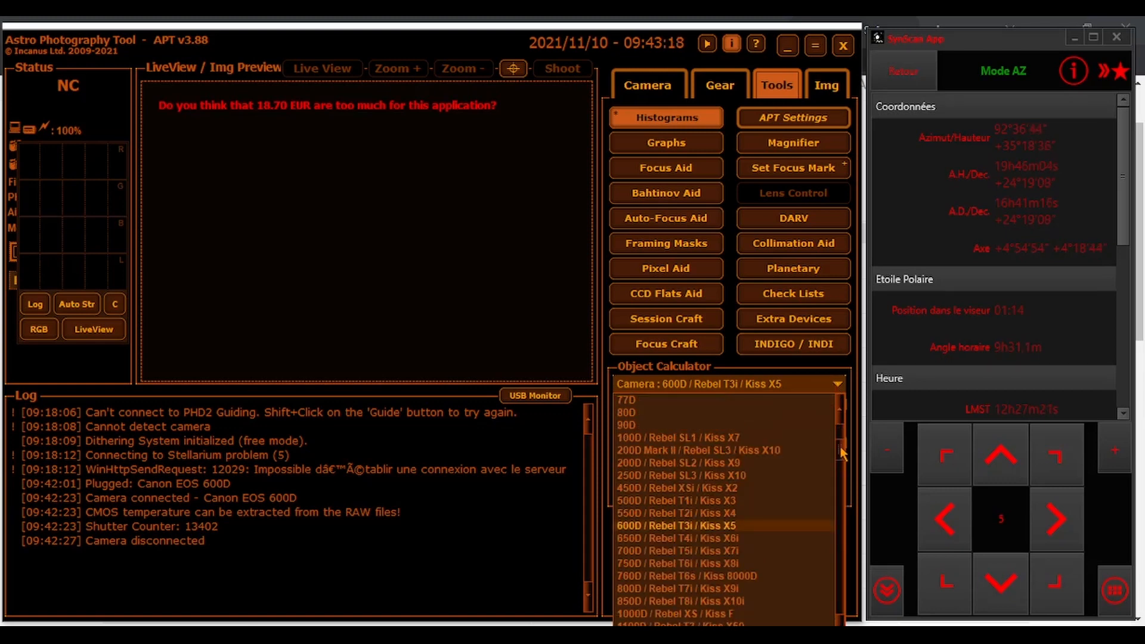
{"action": "scroll", "coordinate": [842, 520], "scroll_direction": "down", "scroll_amount": 10}
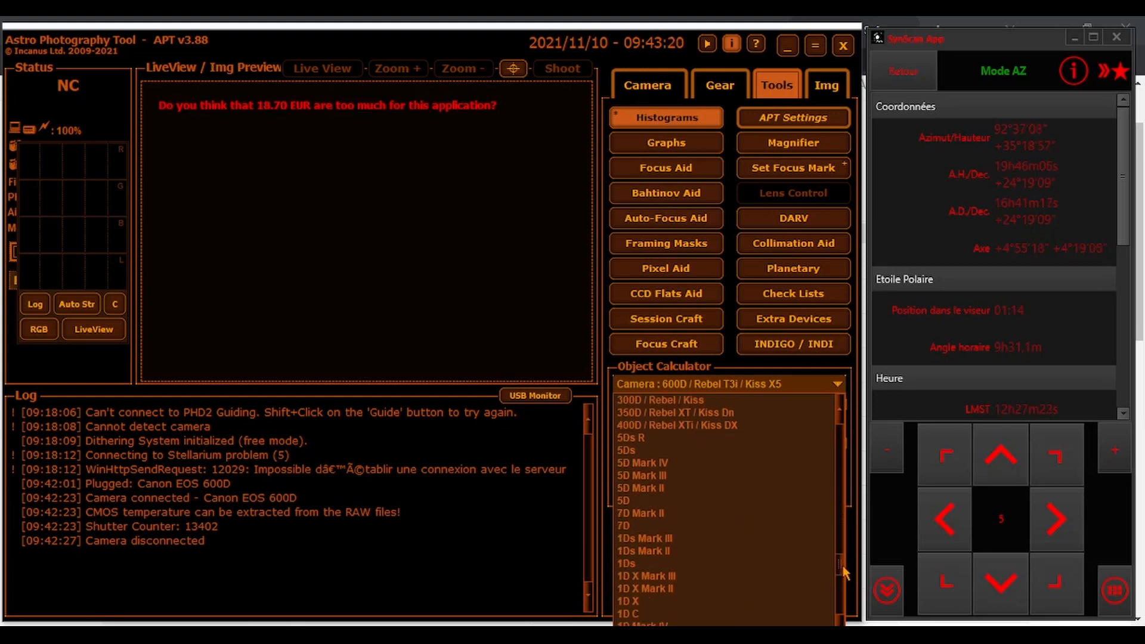
{"action": "left_click_drag", "start_coordinate": [840, 604], "coordinate": [845, 496]}
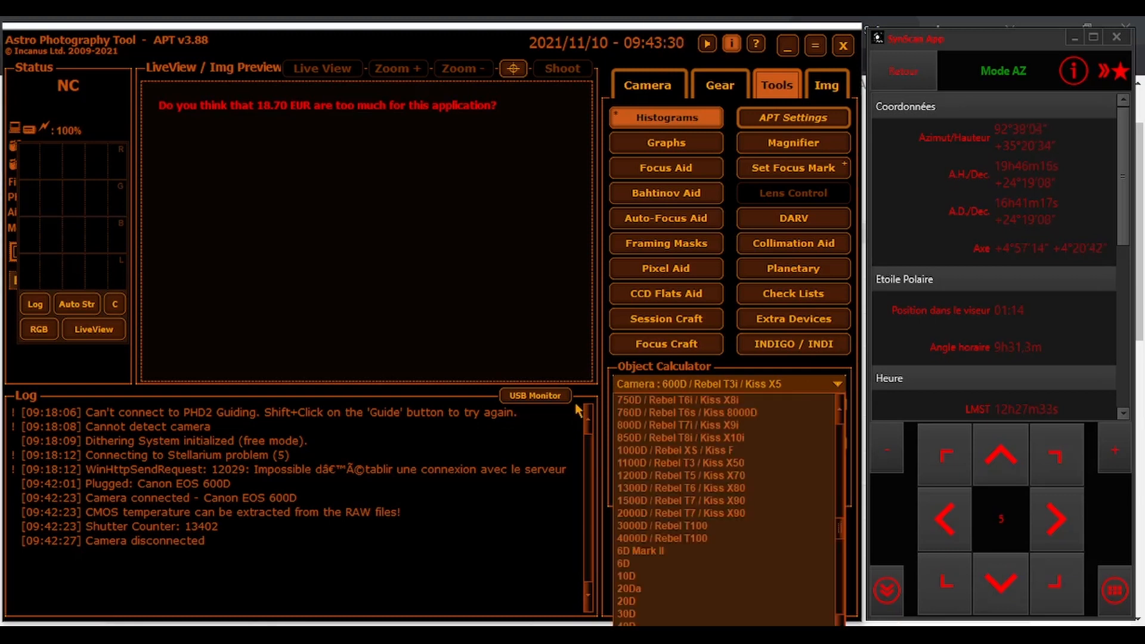
{"action": "left_click", "coordinate": [571, 353]}
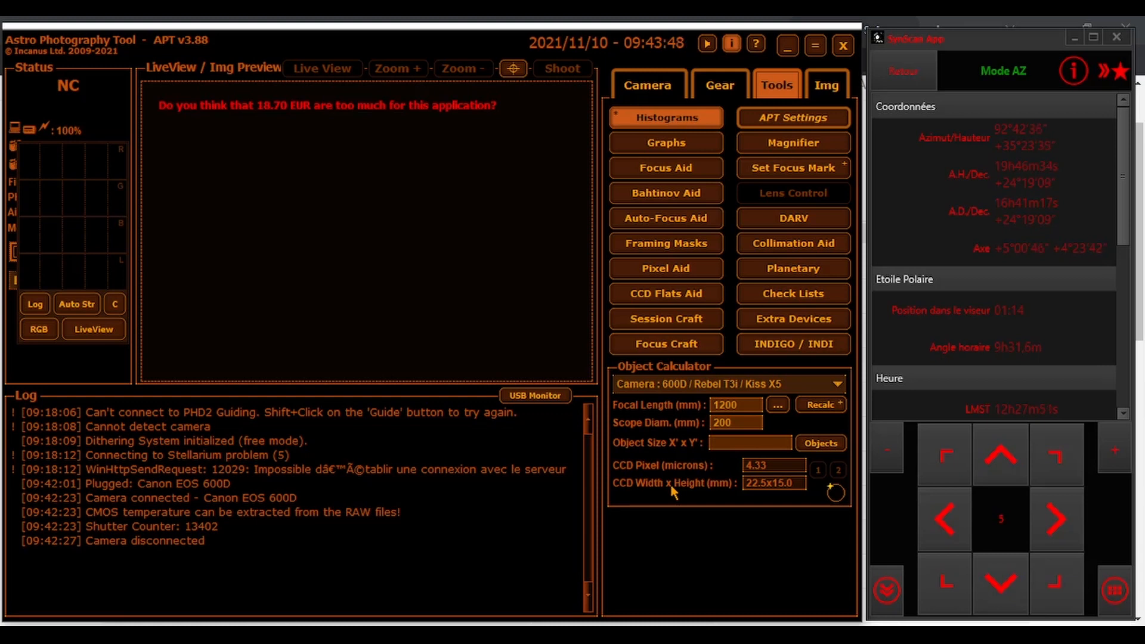
Step: Connect the Canon EOS 600D camera
{"action": "left_click", "coordinate": [645, 83]}
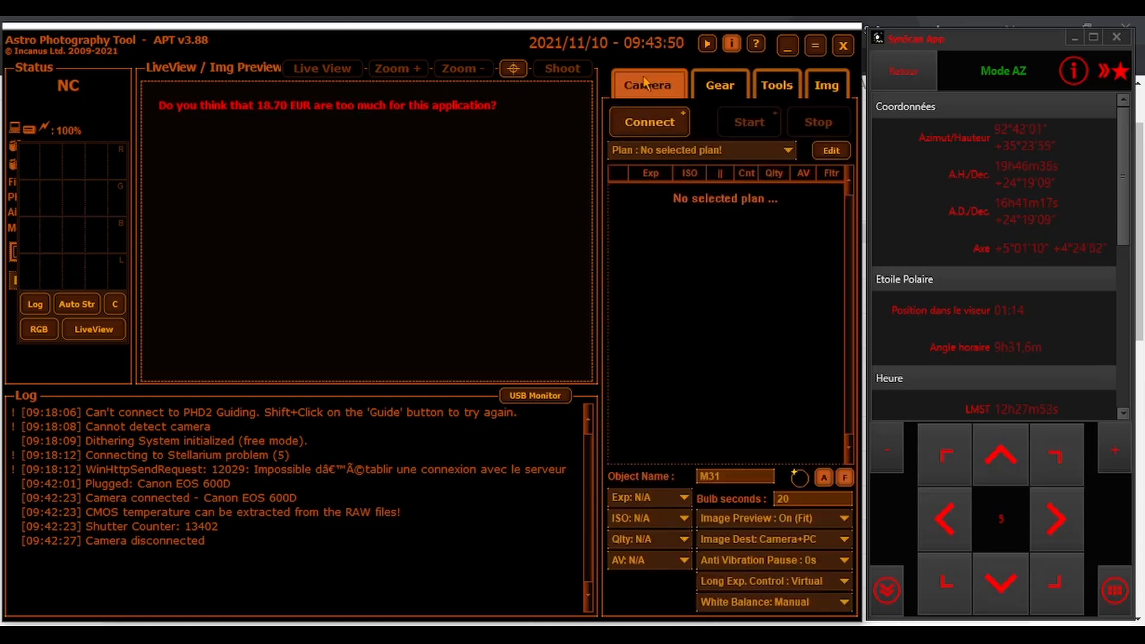
{"action": "left_click", "coordinate": [649, 130]}
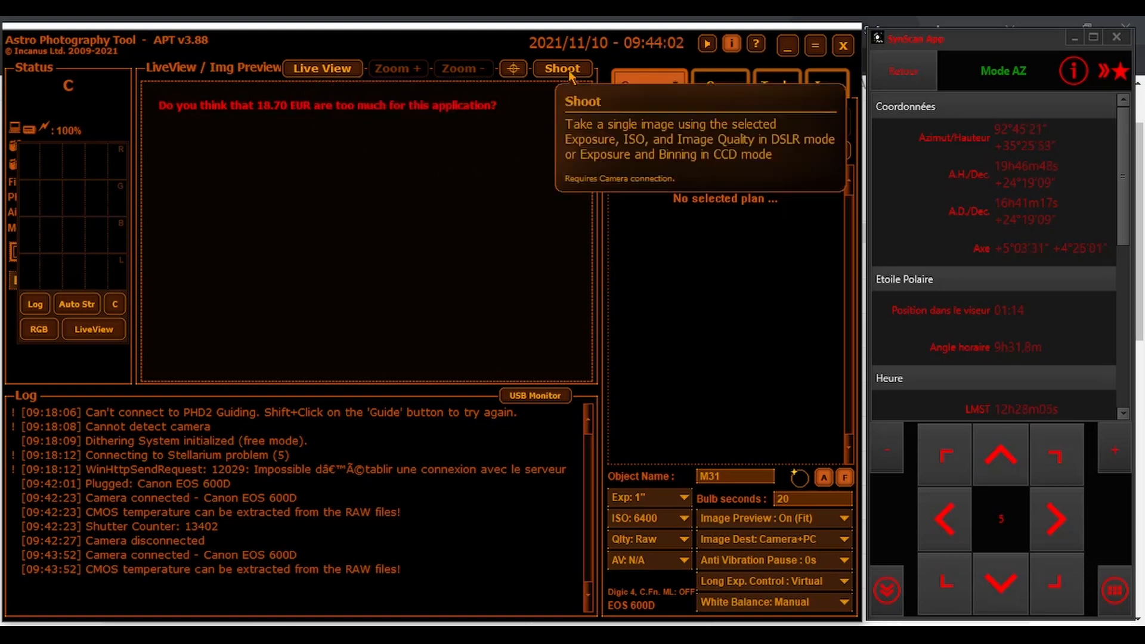
Step: Display the cross over the image preview, try moving and rotating it, and restore its default position
{"action": "left_click", "coordinate": [514, 70]}
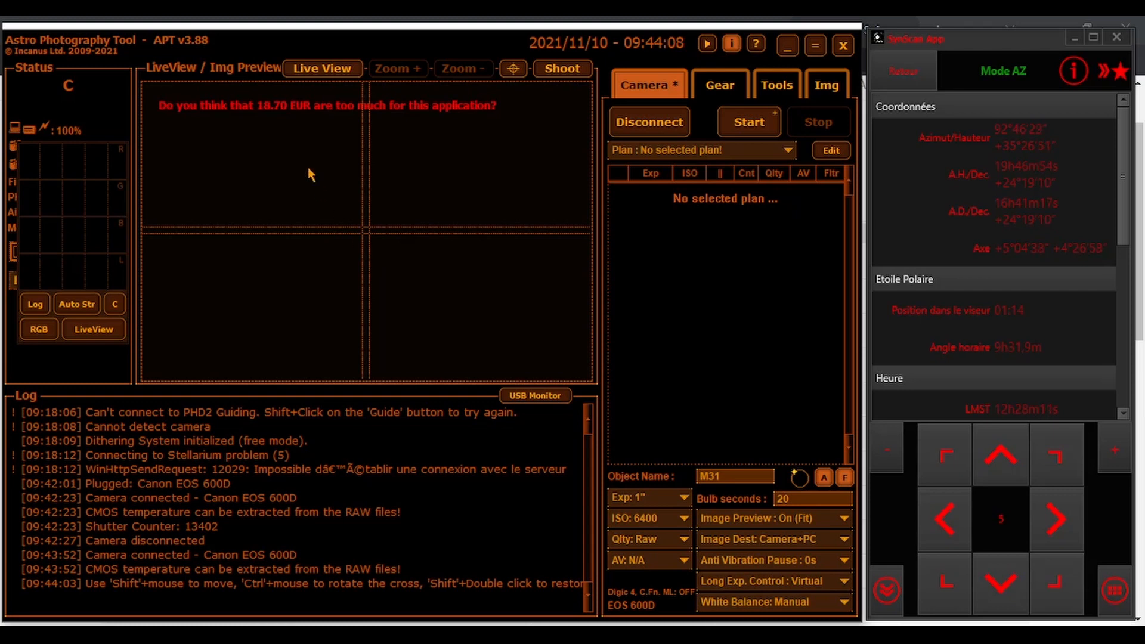
{"action": "left_click_drag", "start_coordinate": [331, 213], "coordinate": [300, 210]}
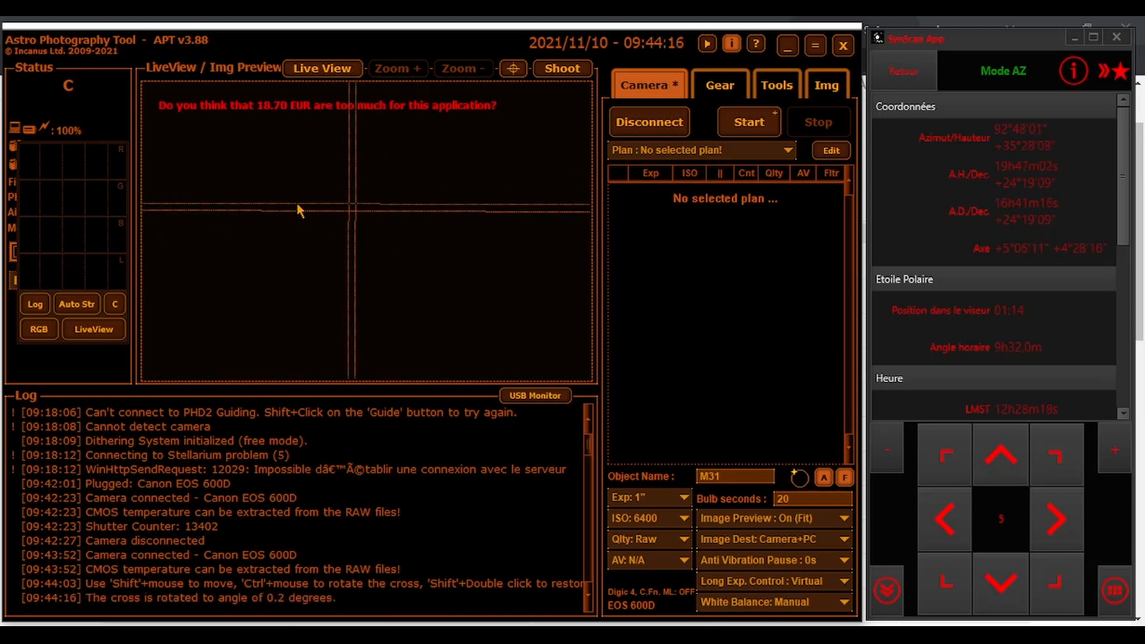
{"action": "double_click", "coordinate": [283, 163], "text": "shift"}
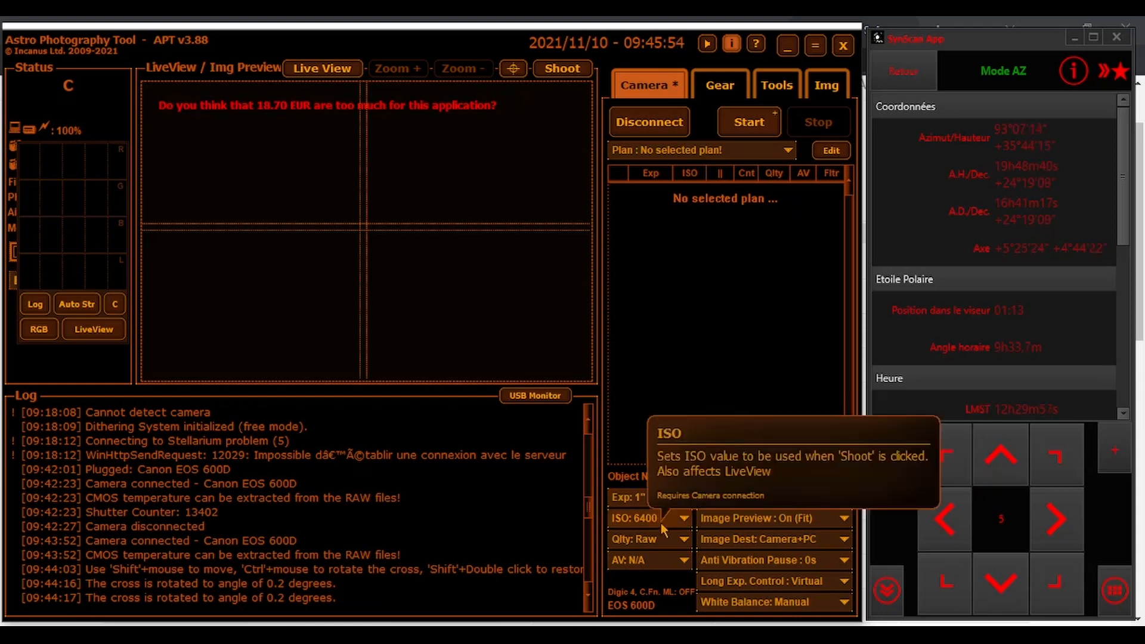
Step: Examine the available exposure times, ISO values and image quality options for the connected camera without choosing a different one
{"action": "left_click", "coordinate": [646, 504]}
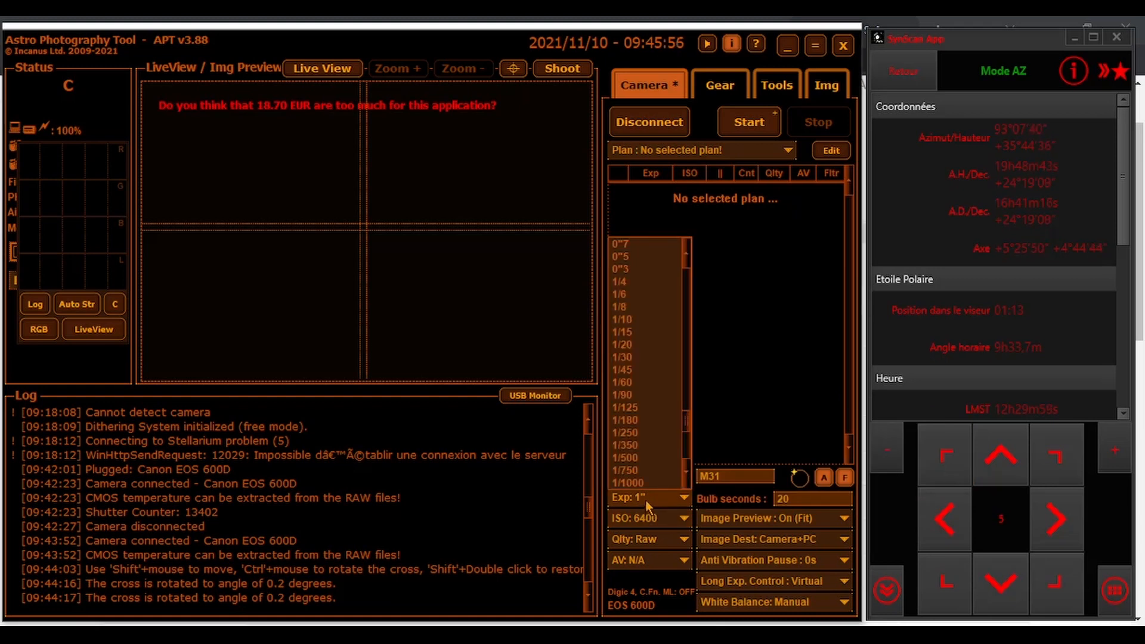
{"action": "left_click", "coordinate": [648, 504]}
{"action": "left_click", "coordinate": [653, 519]}
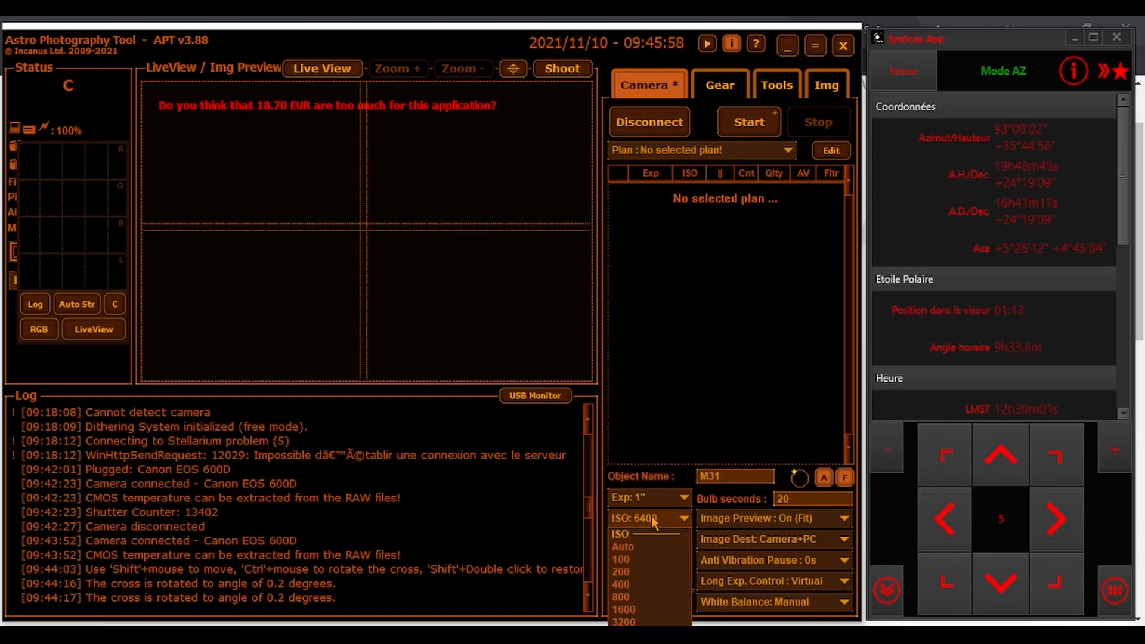
{"action": "left_click", "coordinate": [654, 520]}
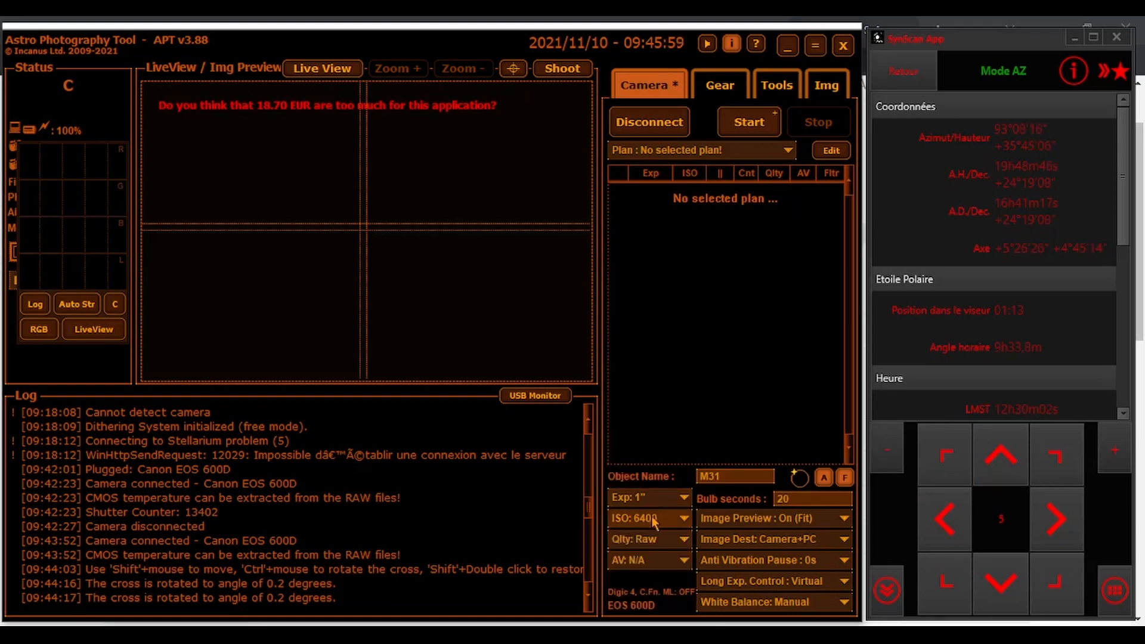
{"action": "left_click", "coordinate": [662, 551]}
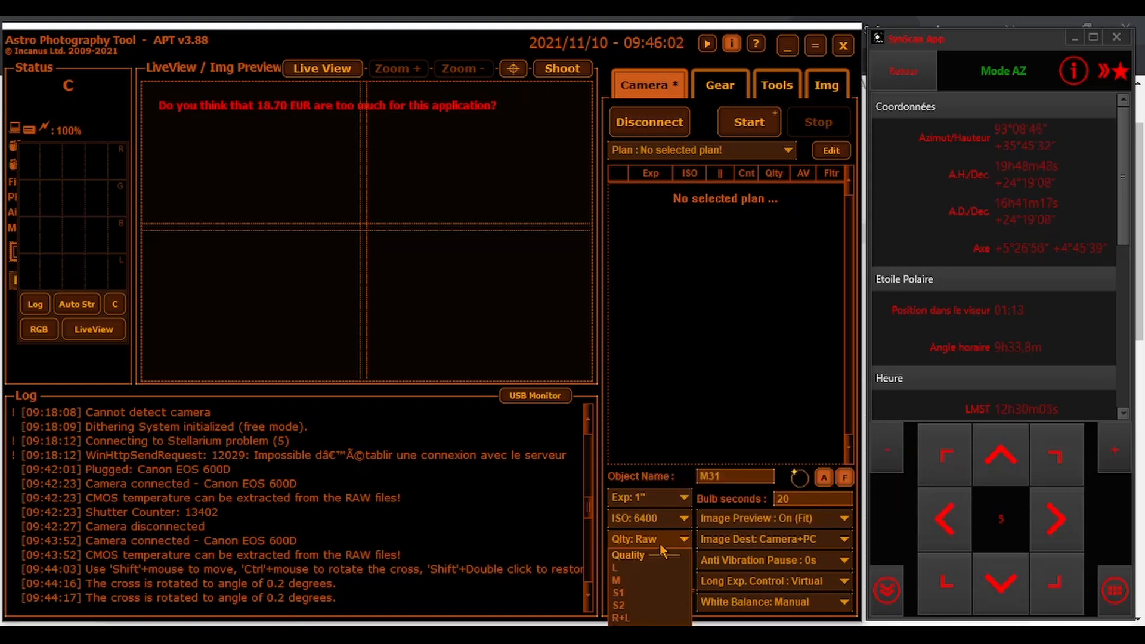
{"action": "left_click", "coordinate": [659, 541]}
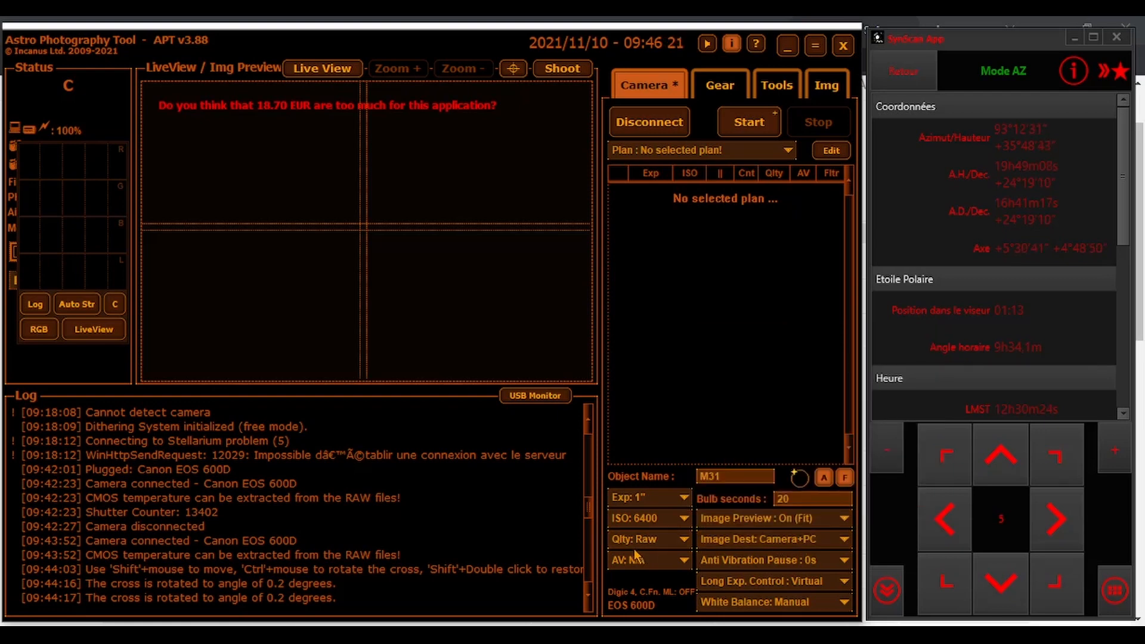
Step: Take a single test image and move the histogram window below the moon phase information in the status area
{"action": "left_click", "coordinate": [556, 69]}
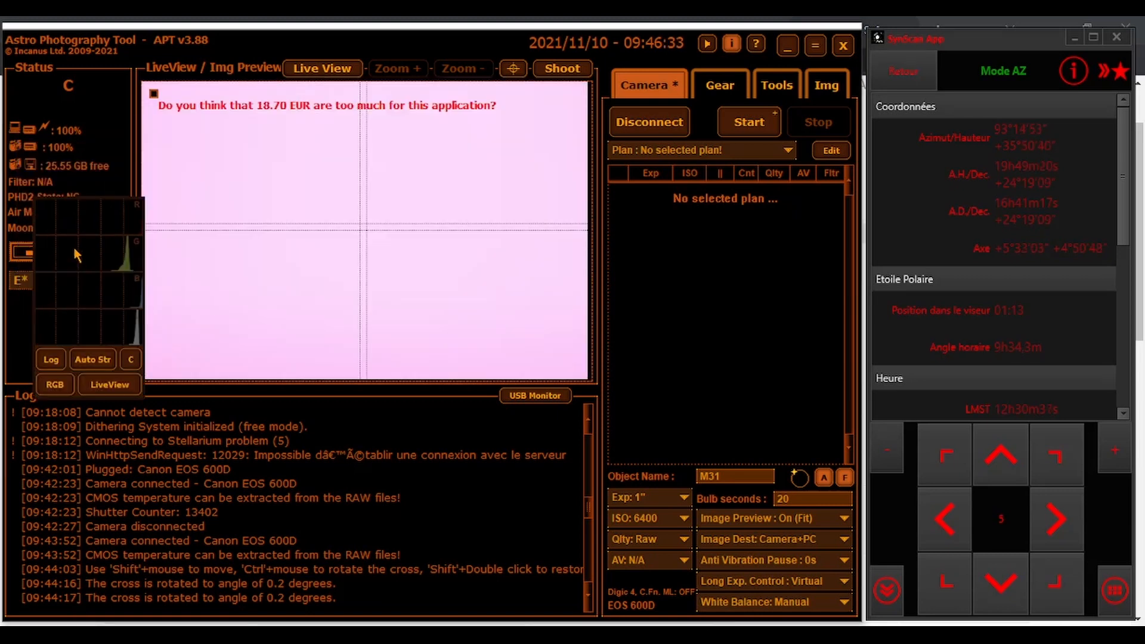
{"action": "left_click_drag", "start_coordinate": [73, 216], "coordinate": [54, 289]}
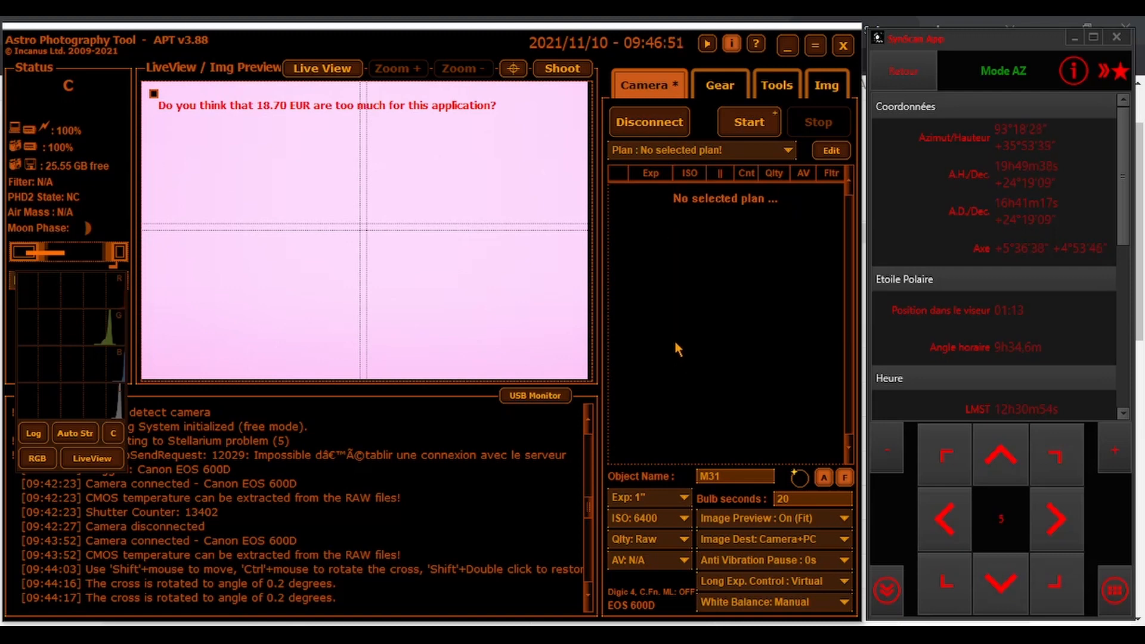
Step: Connect the telescope mount through ASCOM using the SynScan App Driver
{"action": "left_click", "coordinate": [715, 90]}
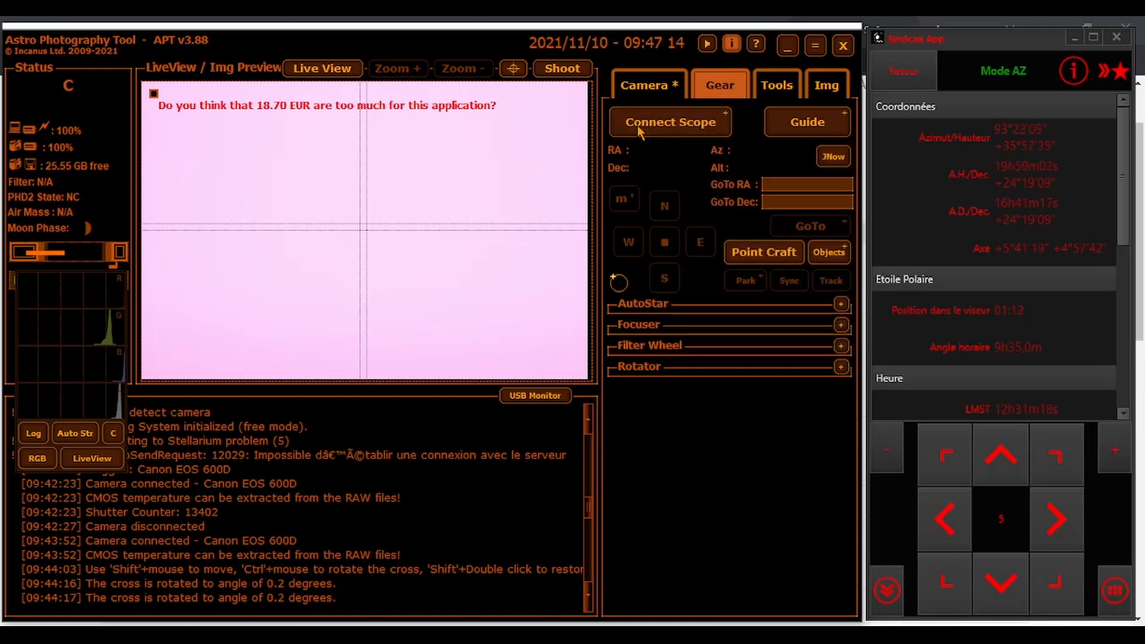
{"action": "left_click", "coordinate": [638, 125]}
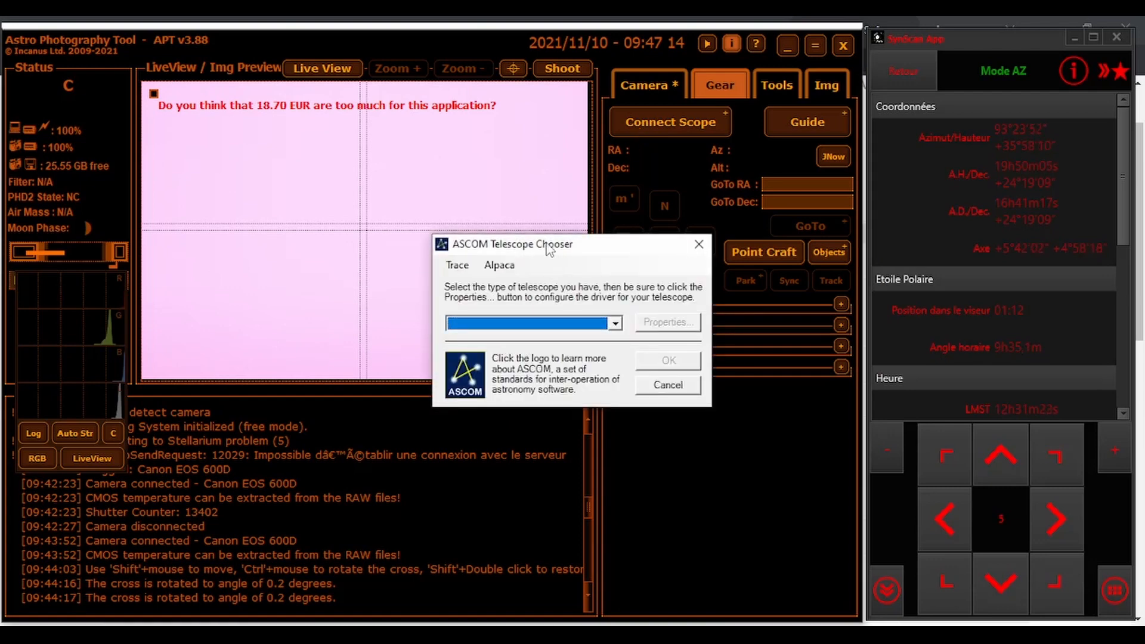
{"action": "left_click_drag", "start_coordinate": [545, 246], "coordinate": [397, 199]}
{"action": "left_click", "coordinate": [431, 279]}
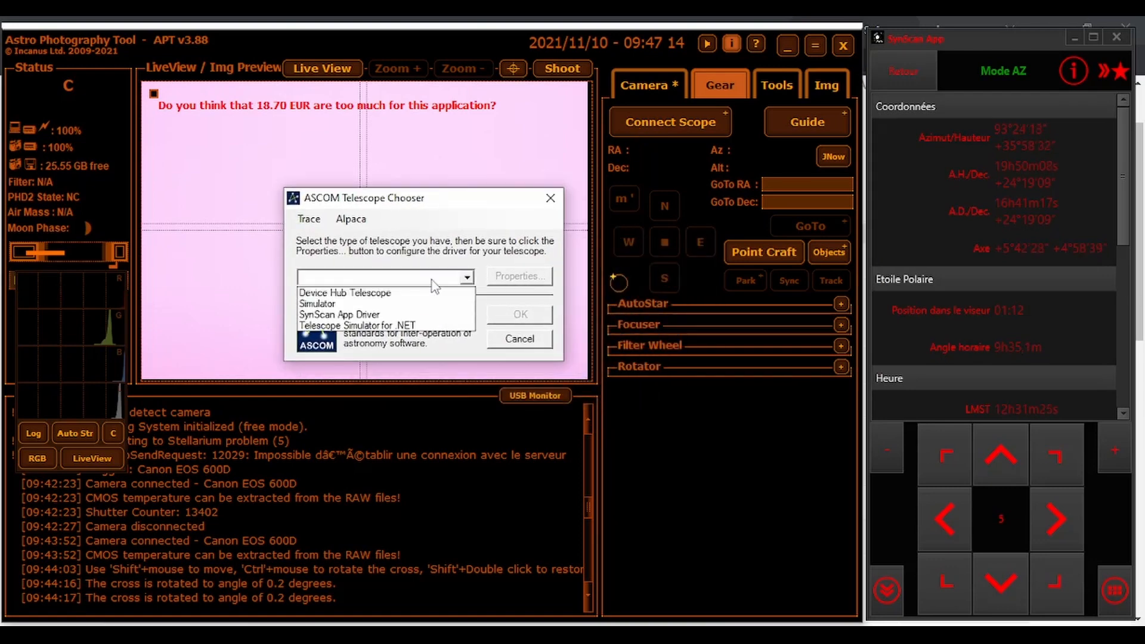
{"action": "left_click", "coordinate": [400, 315]}
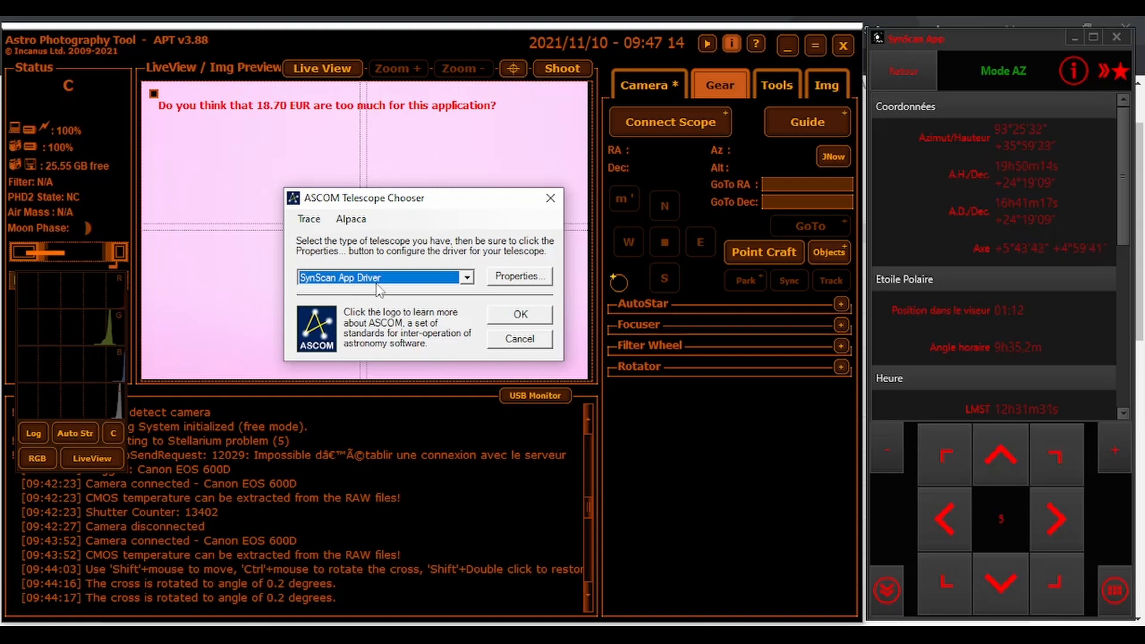
{"action": "left_click", "coordinate": [522, 316]}
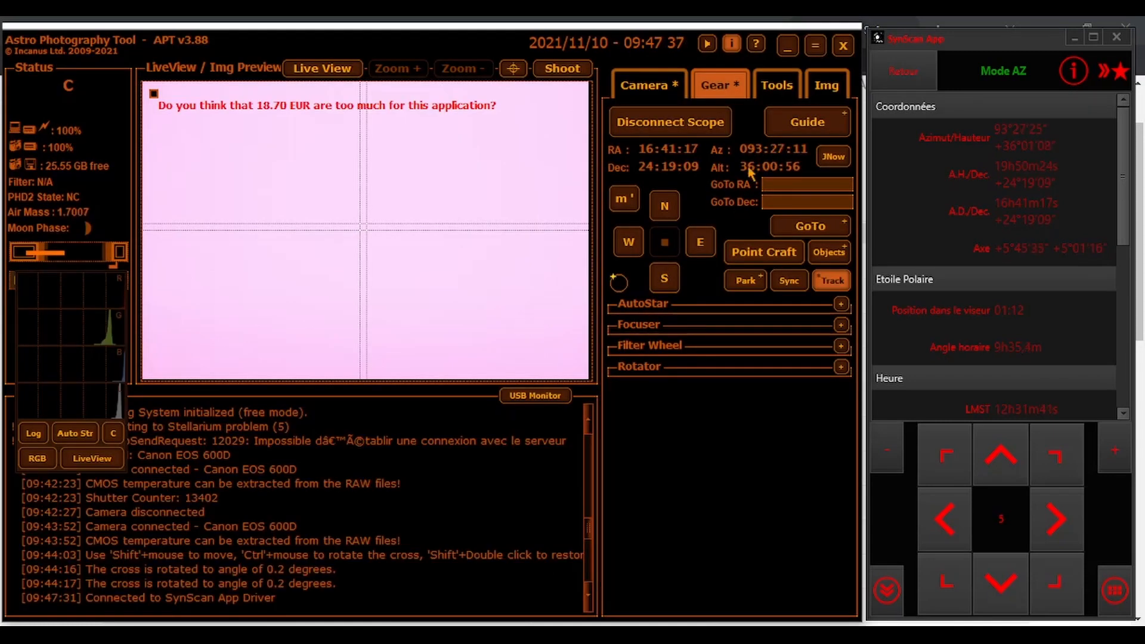
Step: Examine the tracking mode options in SynScan App and return to its coordinates page
{"action": "left_click", "coordinate": [771, 184]}
{"action": "left_click", "coordinate": [1100, 63]}
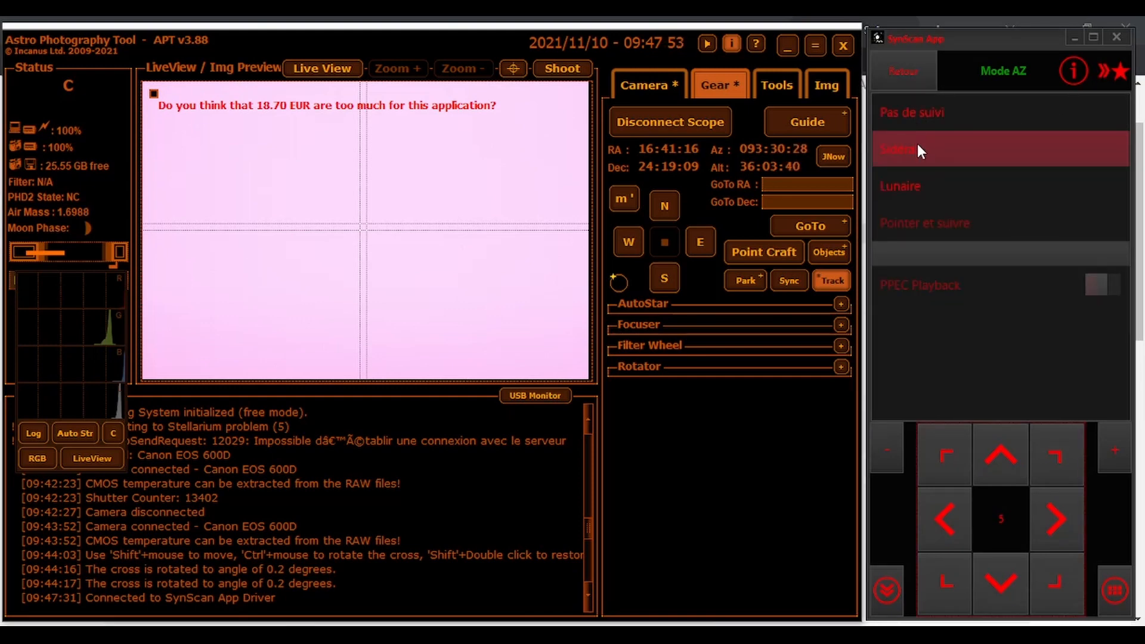
{"action": "left_click", "coordinate": [904, 74]}
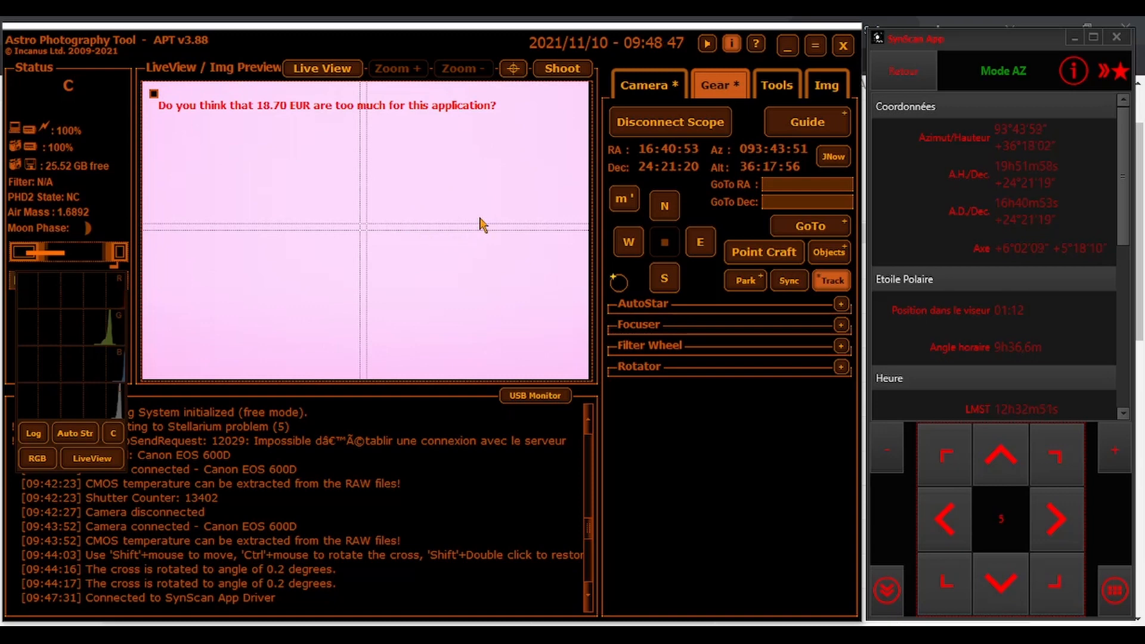
Step: Set the images path in Astro Photography Tool to the NGC7023-2 folder inside _ASTRO in the Pictures library
{"action": "left_click", "coordinate": [826, 87]}
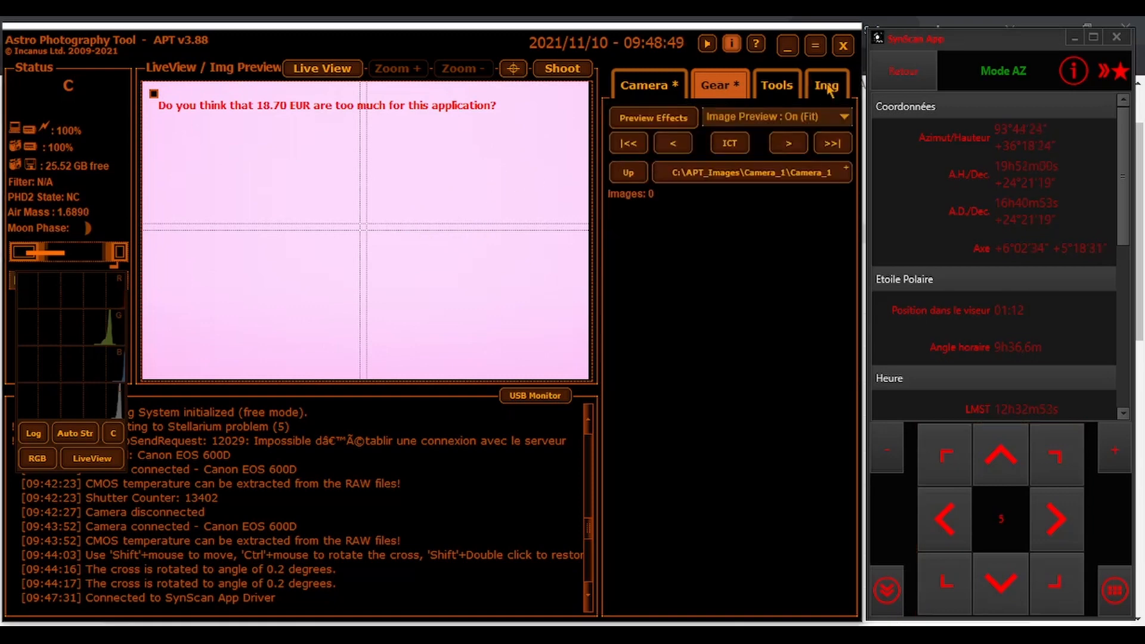
{"action": "left_click", "coordinate": [753, 174]}
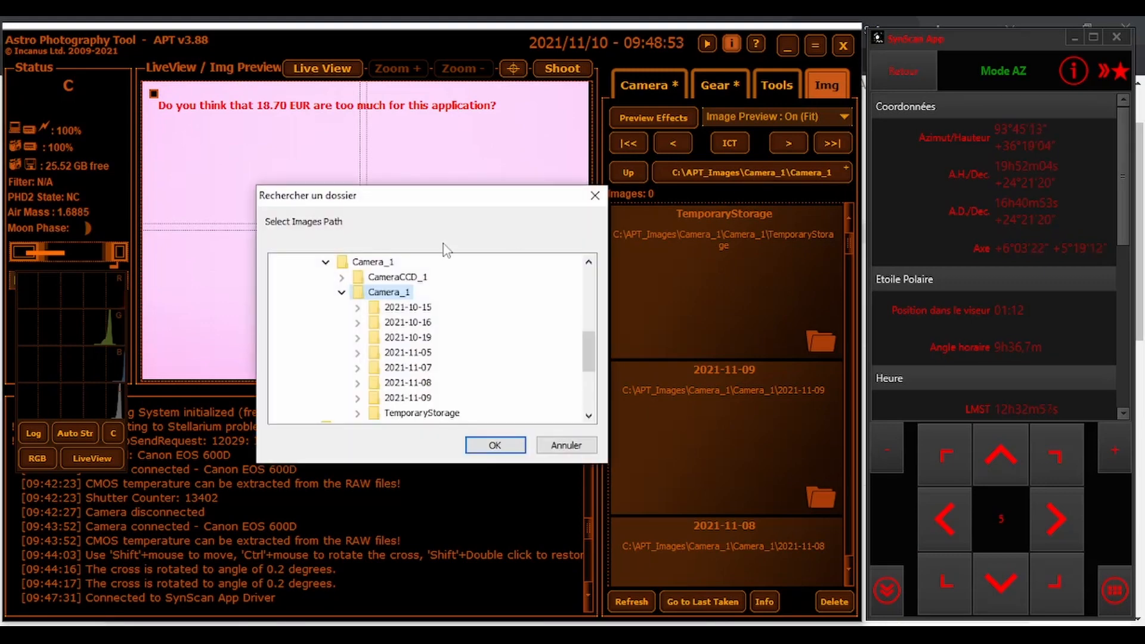
{"action": "left_click", "coordinate": [325, 262]}
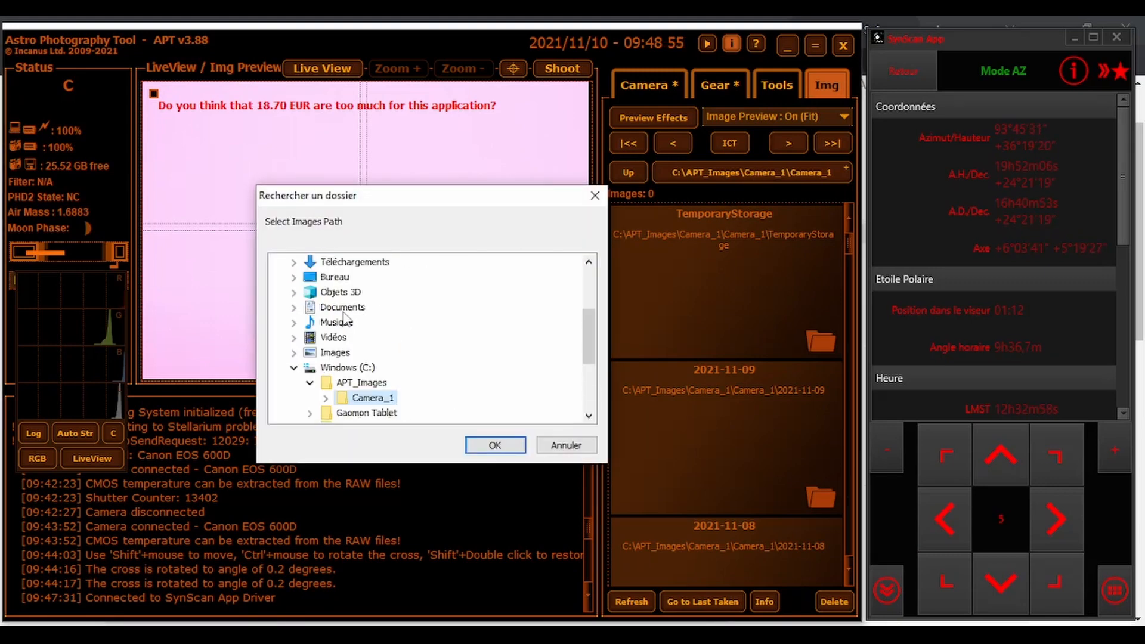
{"action": "left_click", "coordinate": [293, 353]}
{"action": "scroll", "coordinate": [327, 358], "scroll_direction": "down", "scroll_amount": 3}
{"action": "scroll", "coordinate": [334, 358], "scroll_direction": "up", "scroll_amount": 3}
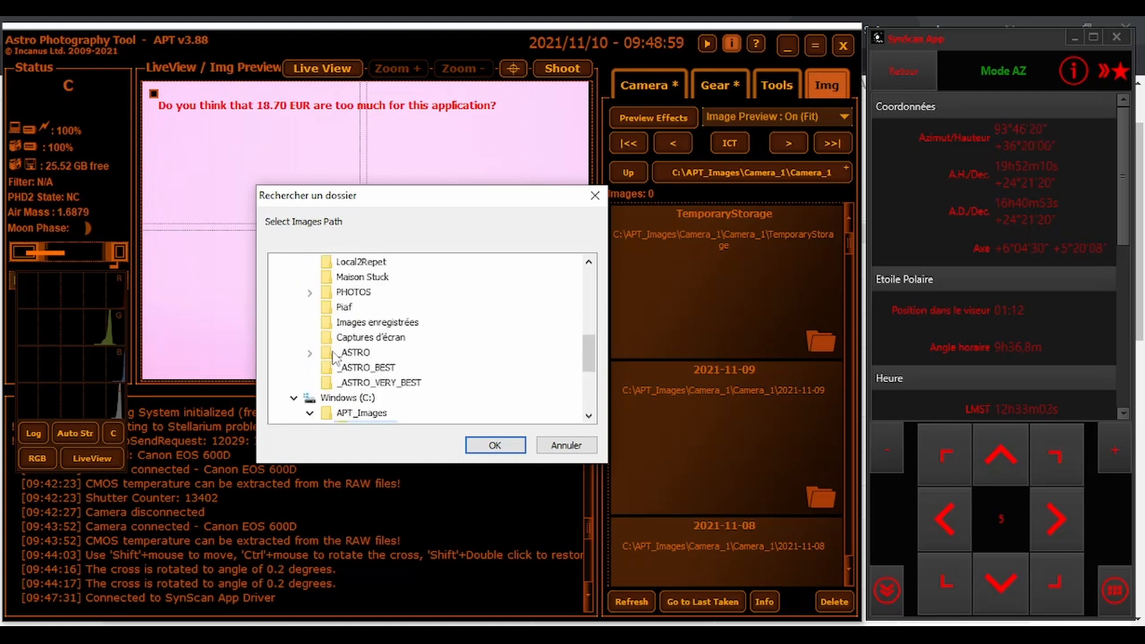
{"action": "double_click", "coordinate": [334, 357]}
{"action": "scroll", "coordinate": [366, 341], "scroll_direction": "down", "scroll_amount": 5}
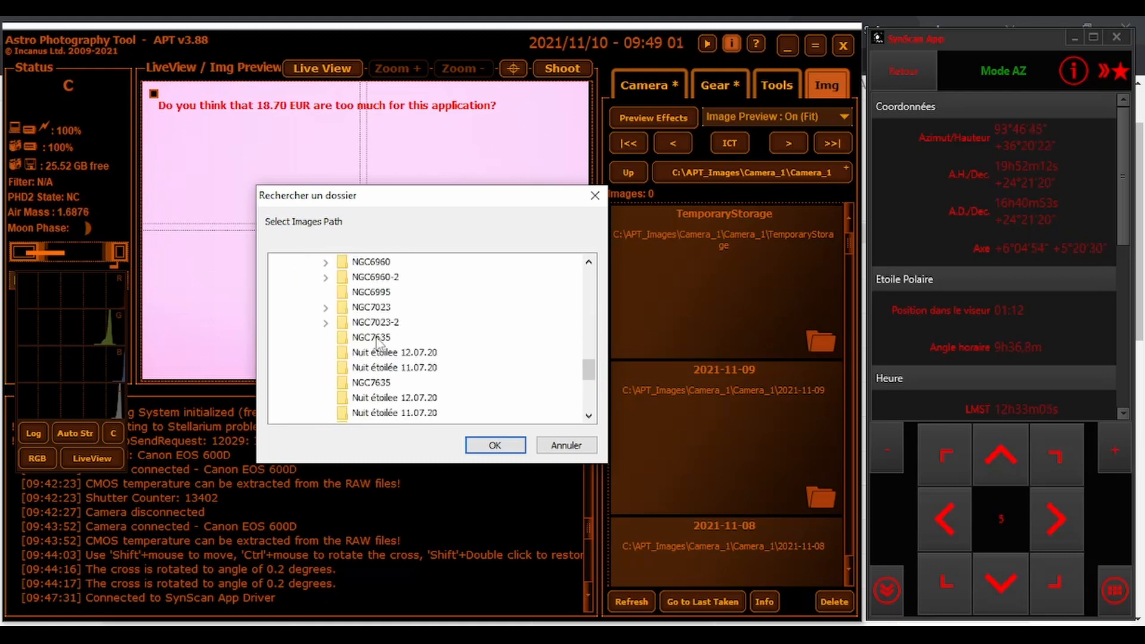
{"action": "left_click", "coordinate": [379, 323]}
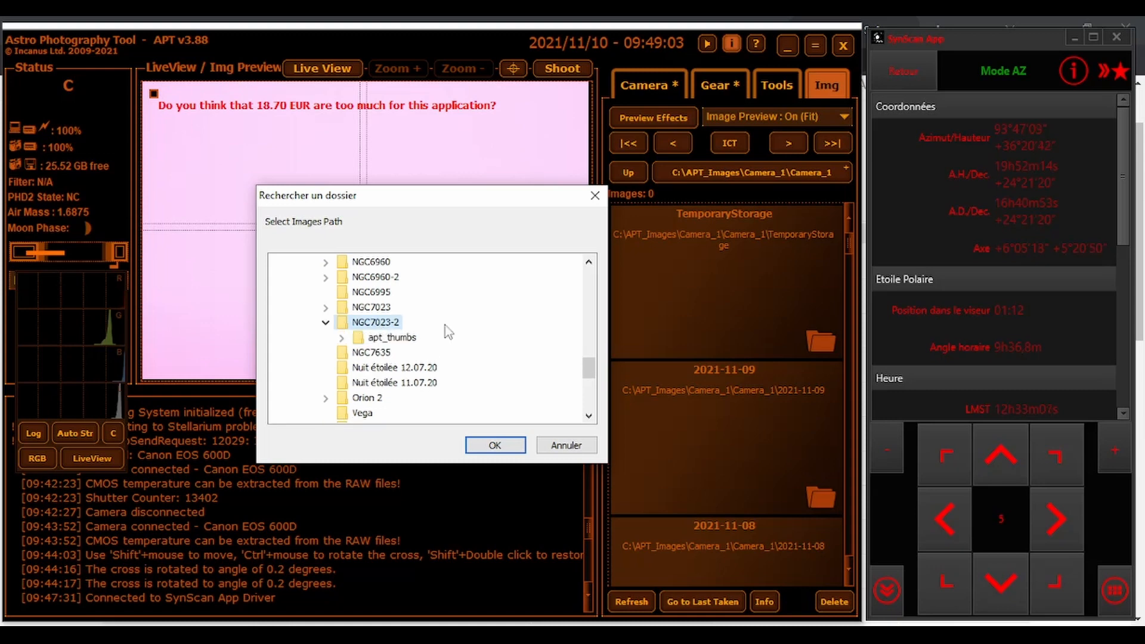
{"action": "left_click", "coordinate": [492, 444]}
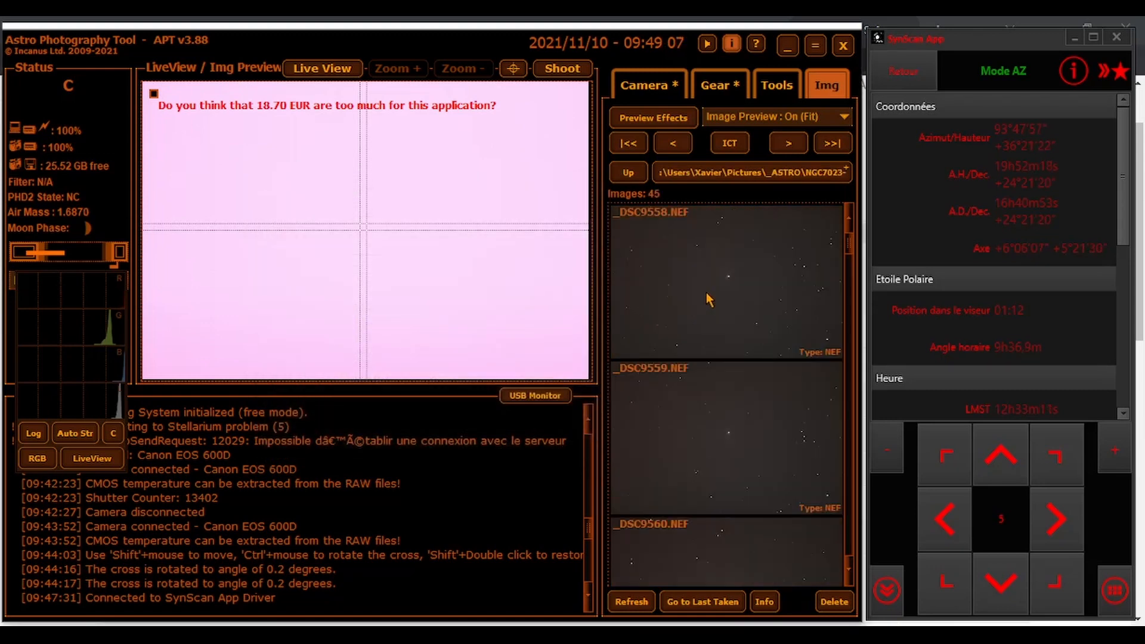
Step: Load _DSC9558.NEF into the image preview and return to the telescope controls
{"action": "left_click", "coordinate": [713, 275]}
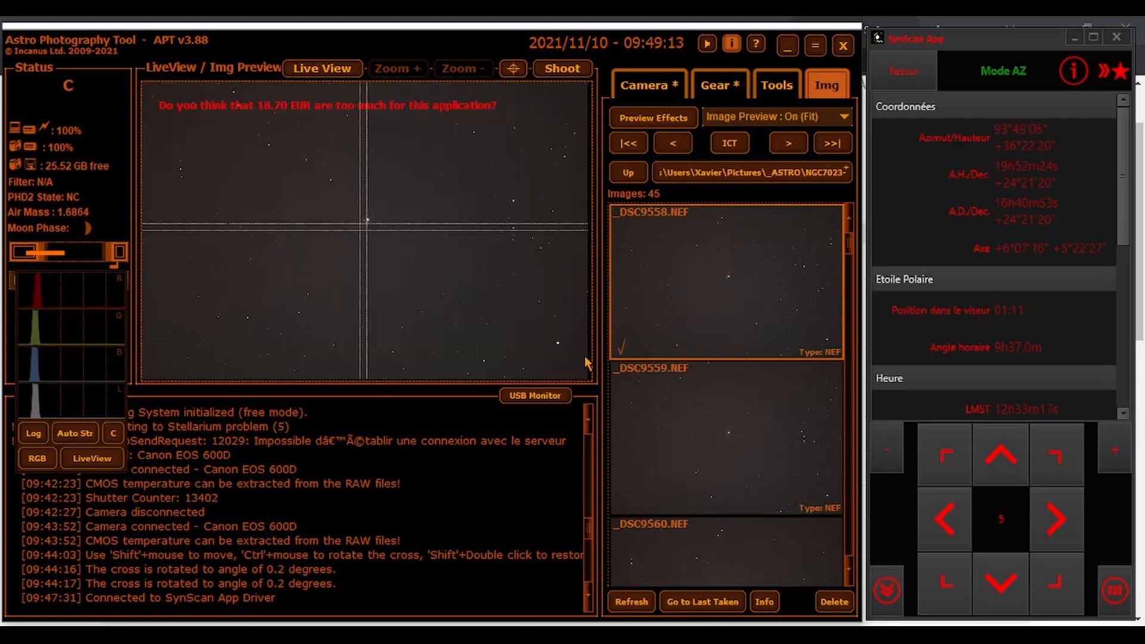
{"action": "left_click", "coordinate": [715, 88]}
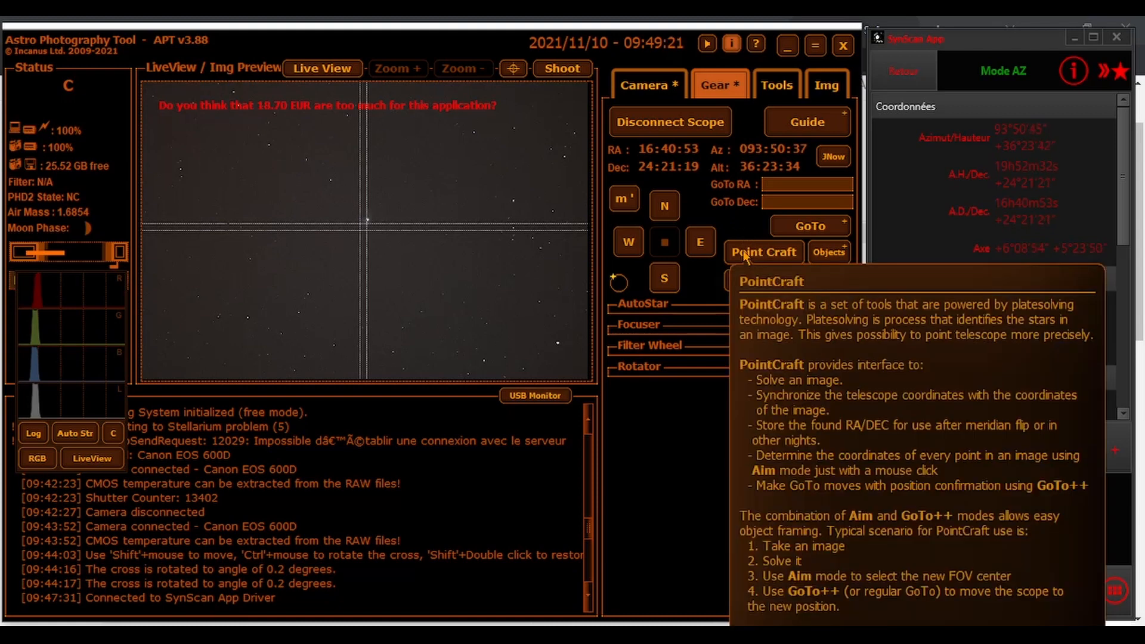
Step: Plate-solve the loaded image in Point Craft, using NGC 7023 (Iris Nebula) from the Objects Browser as the approximate position
{"action": "left_click", "coordinate": [744, 255]}
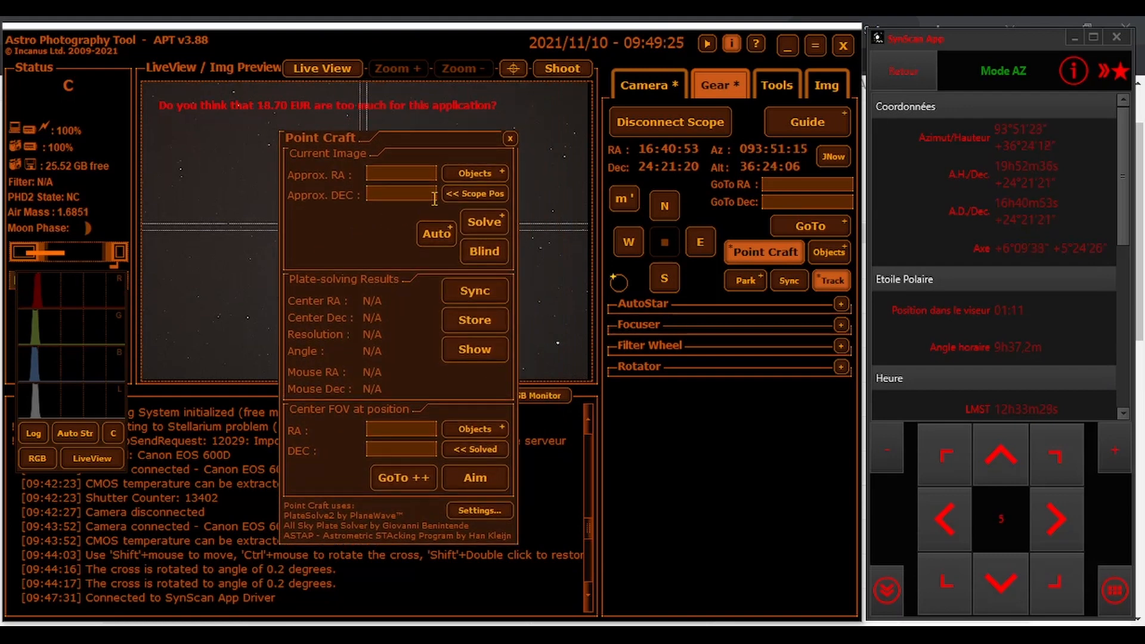
{"action": "left_click", "coordinate": [471, 173]}
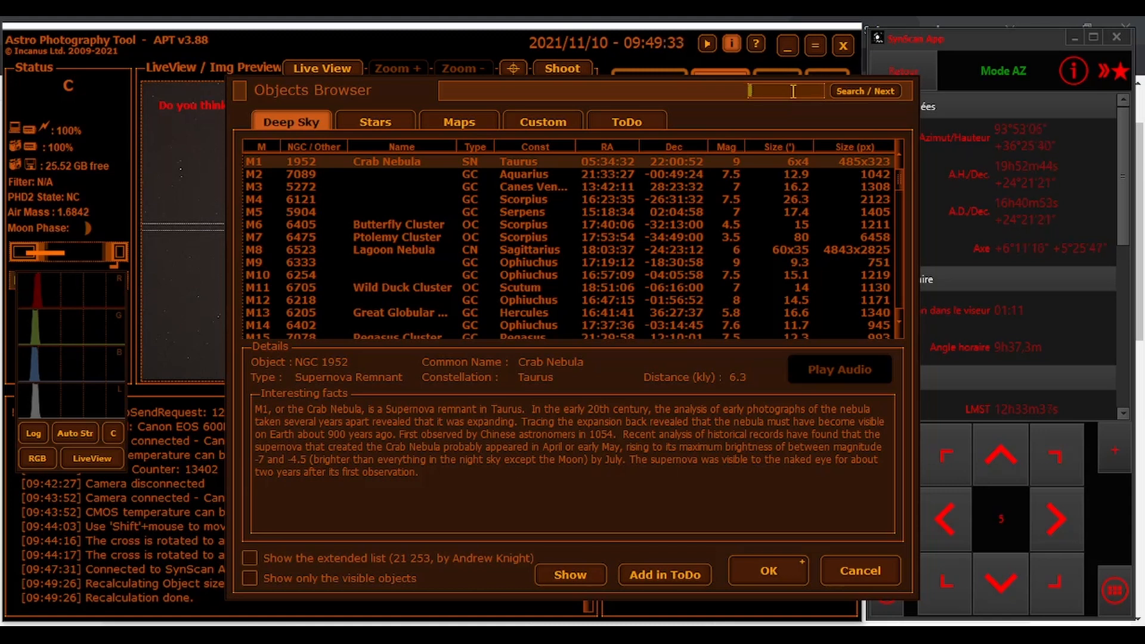
{"action": "type", "text": "7023"}
{"action": "left_click", "coordinate": [868, 92]}
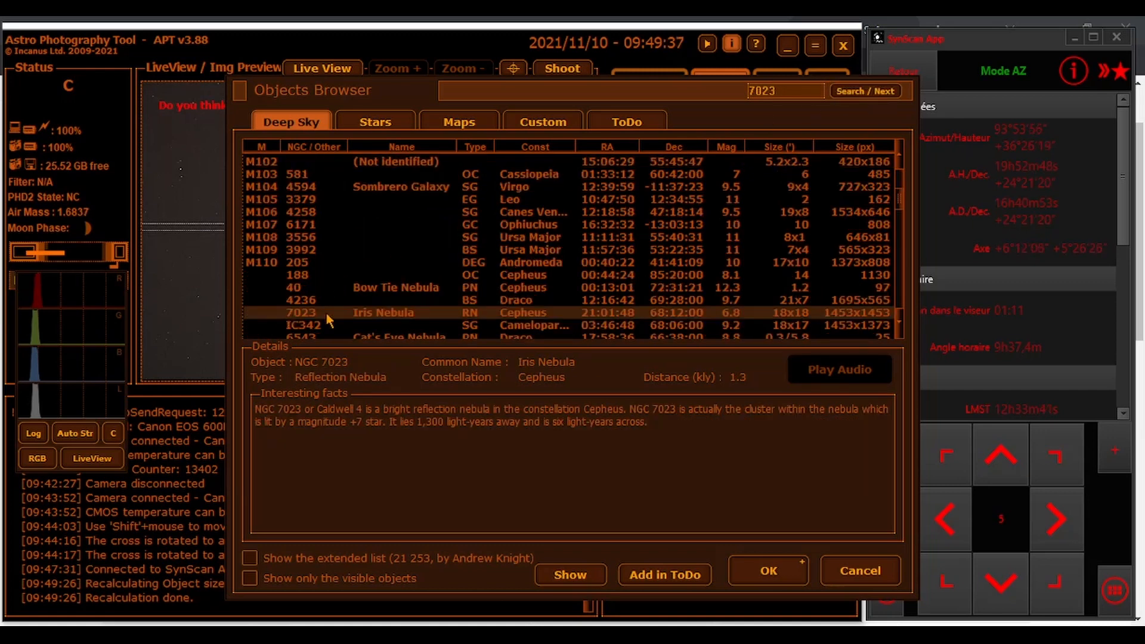
{"action": "double_click", "coordinate": [379, 313]}
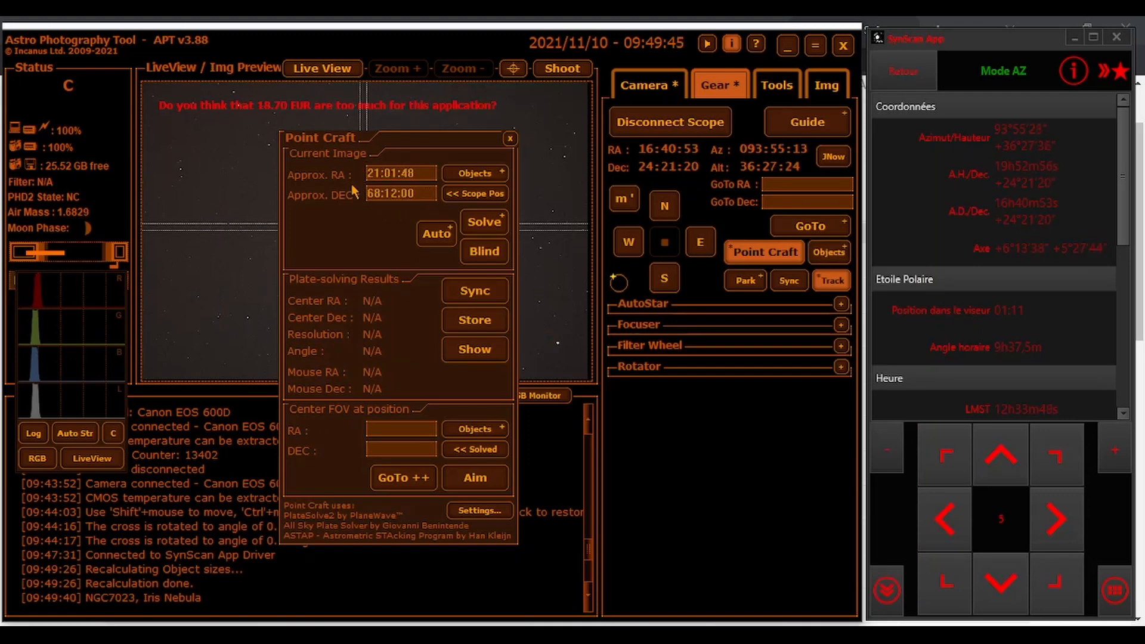
{"action": "left_click", "coordinate": [480, 223]}
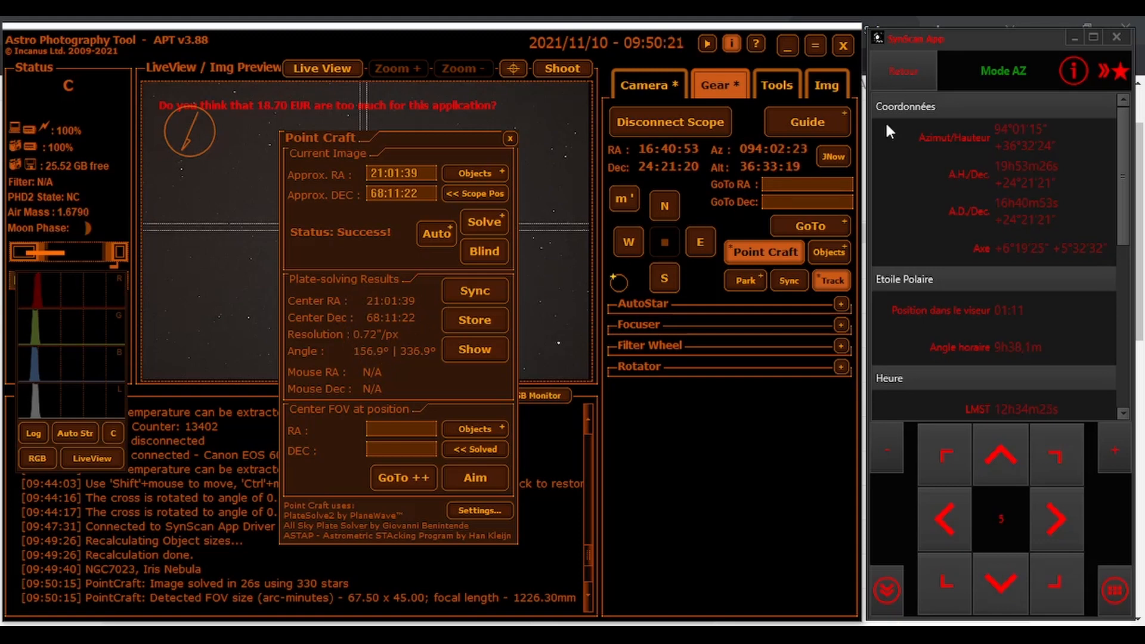
Step: In SynScan App's Align with Sync, delete the existing aligned star, sync the mount to Point Craft's solved coordinates, and open SynScan's coordinates page
{"action": "left_click", "coordinate": [903, 71]}
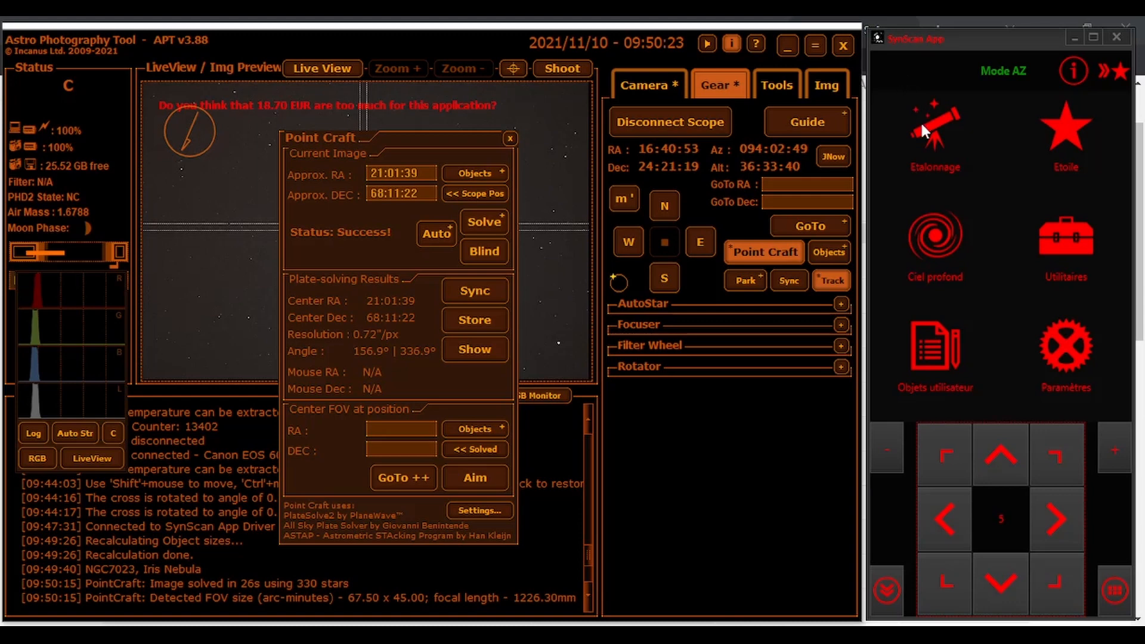
{"action": "left_click", "coordinate": [938, 125]}
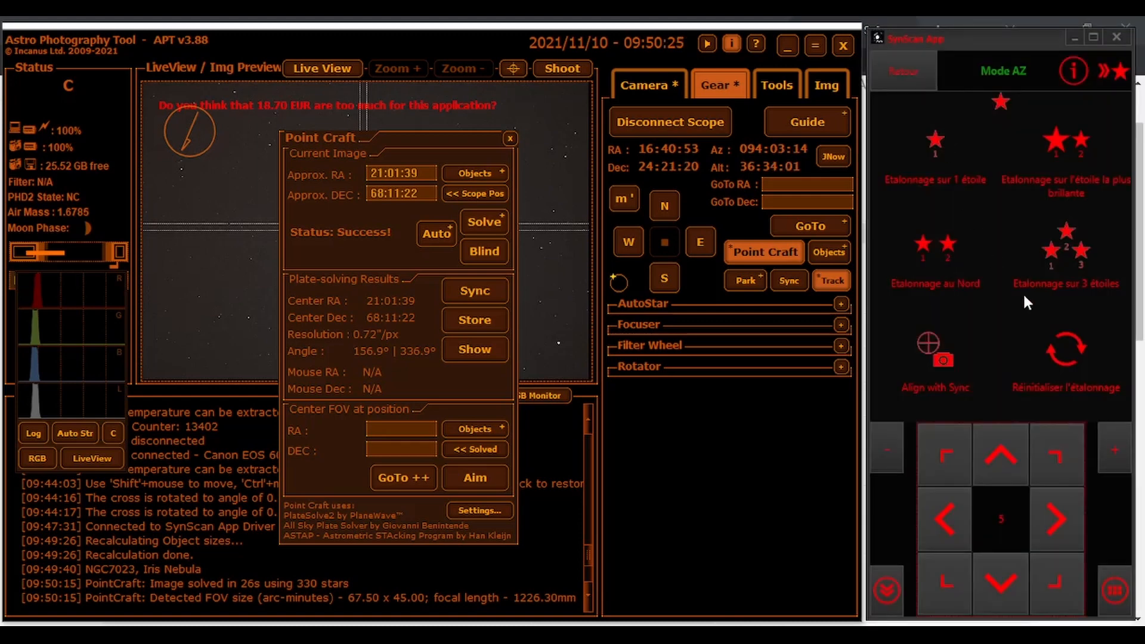
{"action": "left_click", "coordinate": [929, 353]}
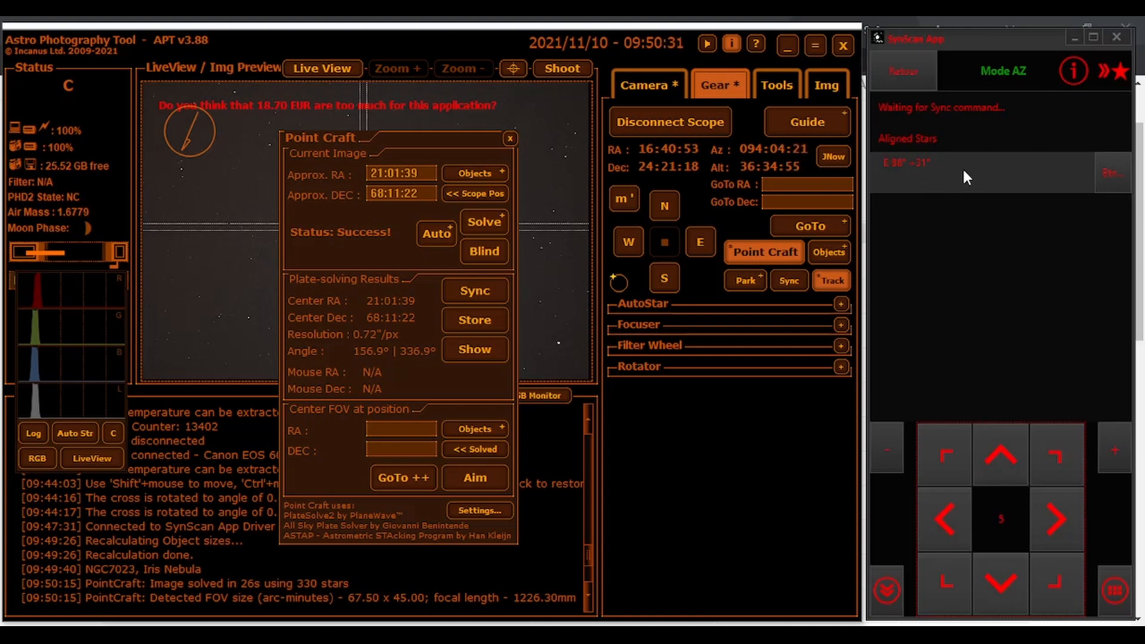
{"action": "left_click", "coordinate": [1107, 173]}
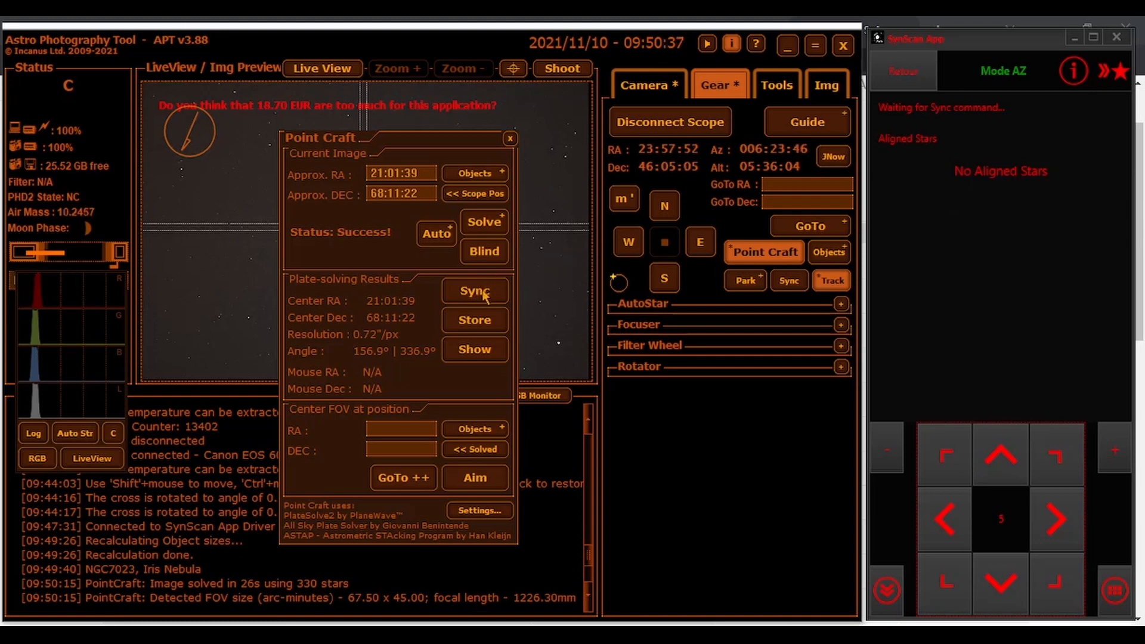
{"action": "left_click", "coordinate": [463, 292]}
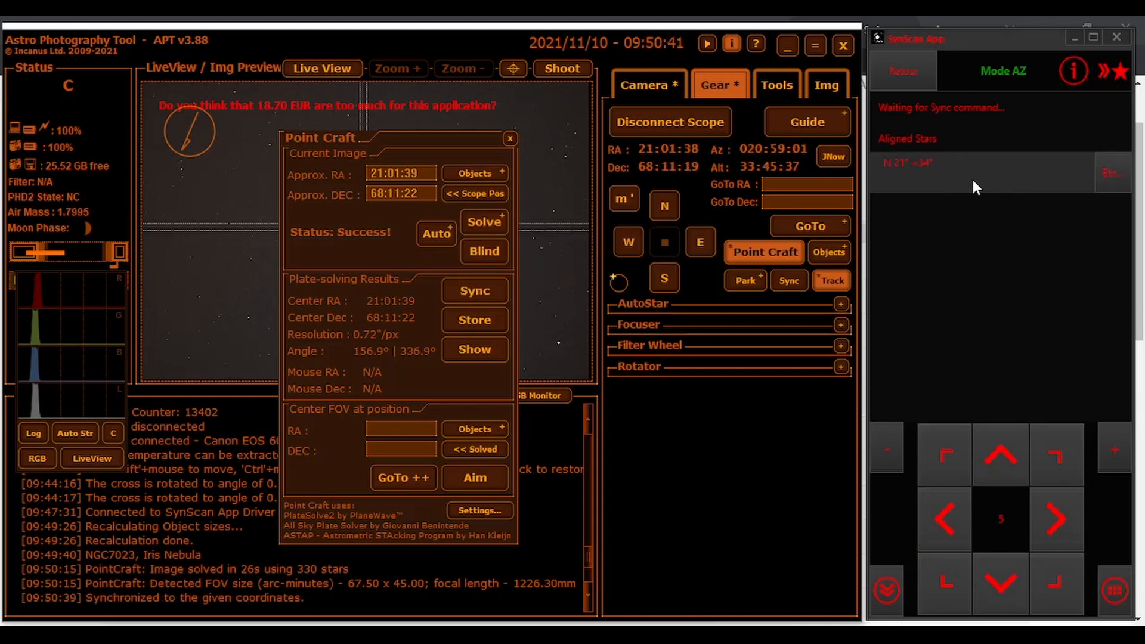
{"action": "left_click", "coordinate": [1067, 69]}
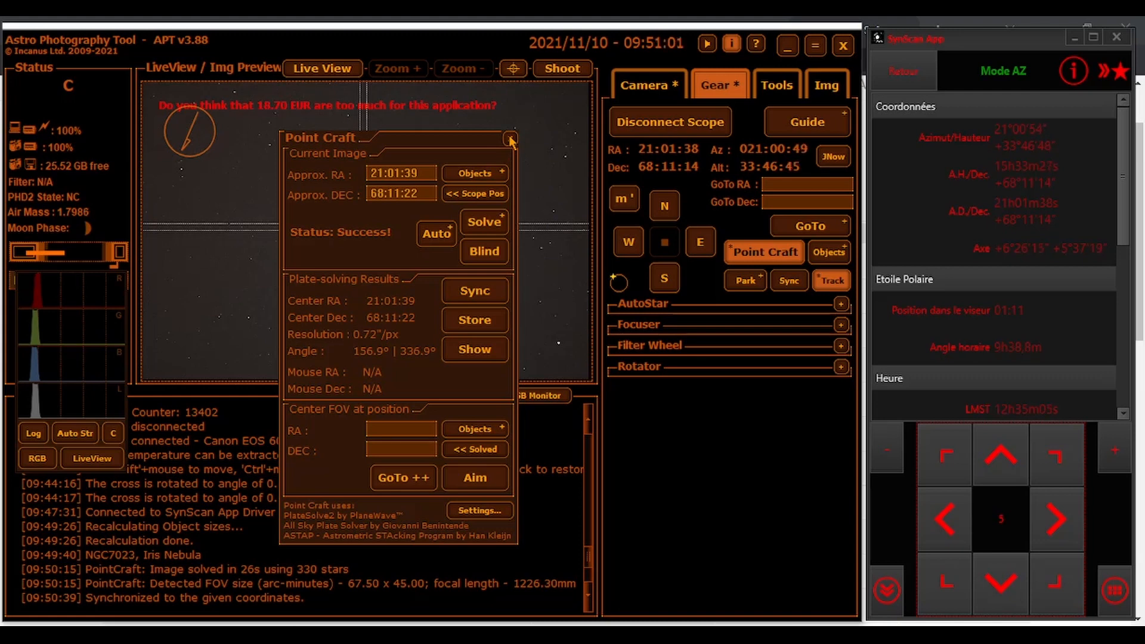
Step: Set Point Craft's Center FOV position to M31 (Andromeda Galaxy) from the Objects Browser, and close Point Craft
{"action": "left_click_drag", "start_coordinate": [435, 137], "coordinate": [421, 118]}
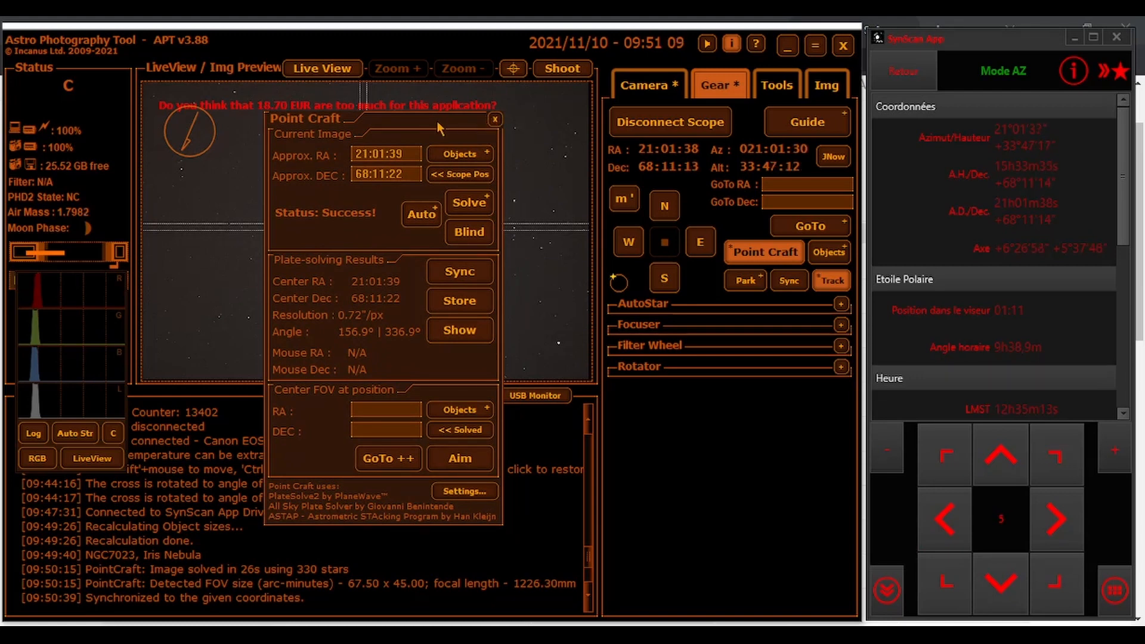
{"action": "left_click_drag", "start_coordinate": [437, 121], "coordinate": [436, 85]}
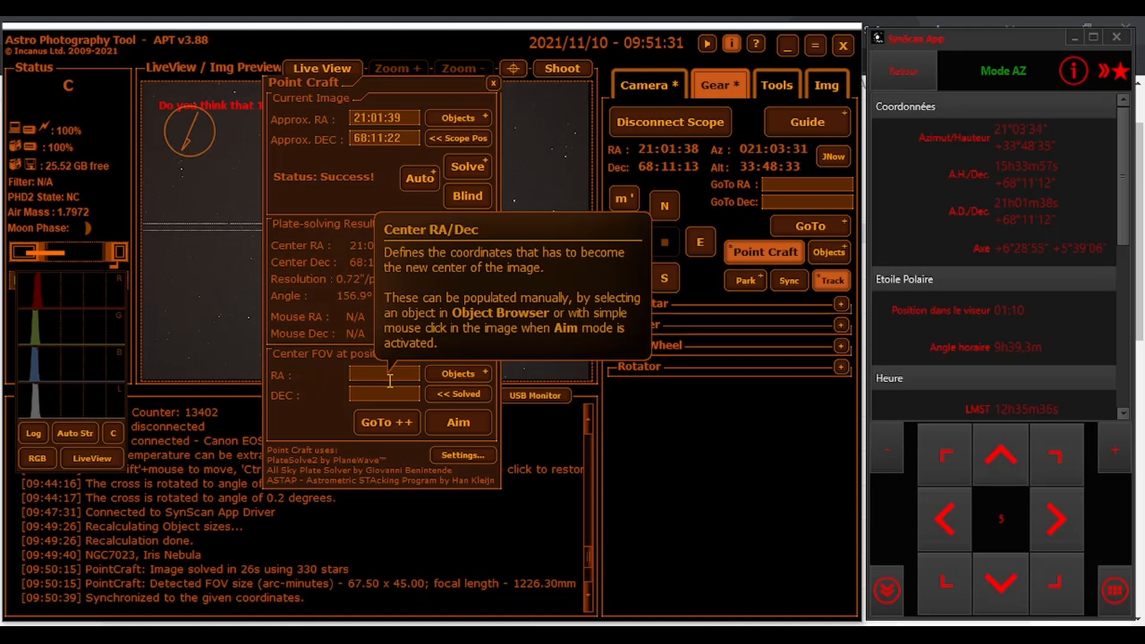
{"action": "left_click", "coordinate": [445, 376]}
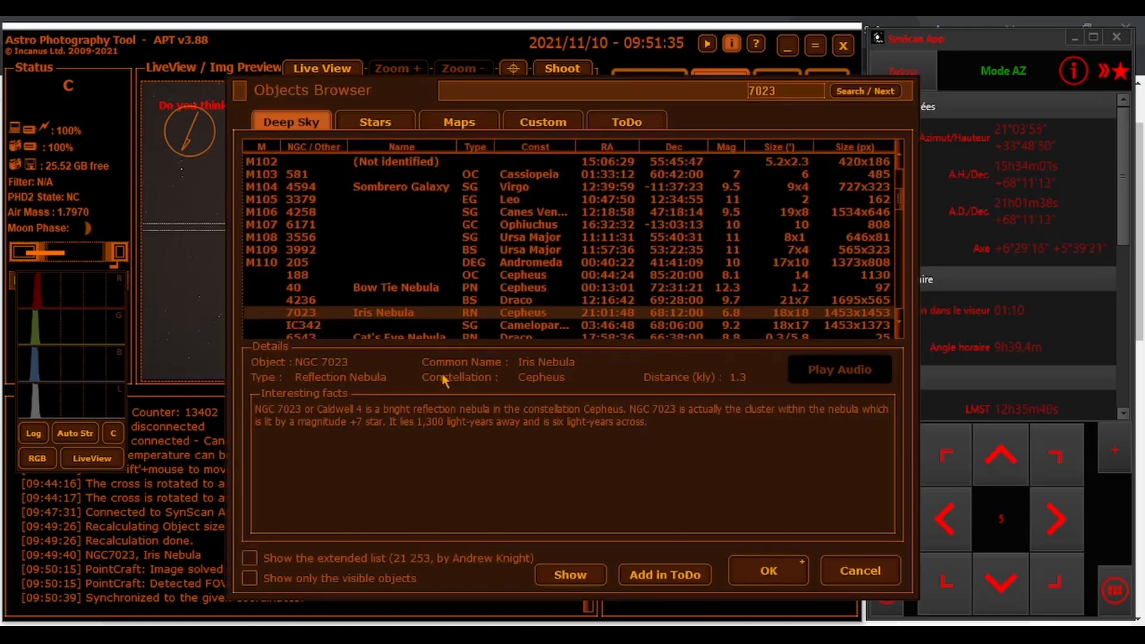
{"action": "scroll", "coordinate": [285, 241], "scroll_direction": "up", "scroll_amount": 10}
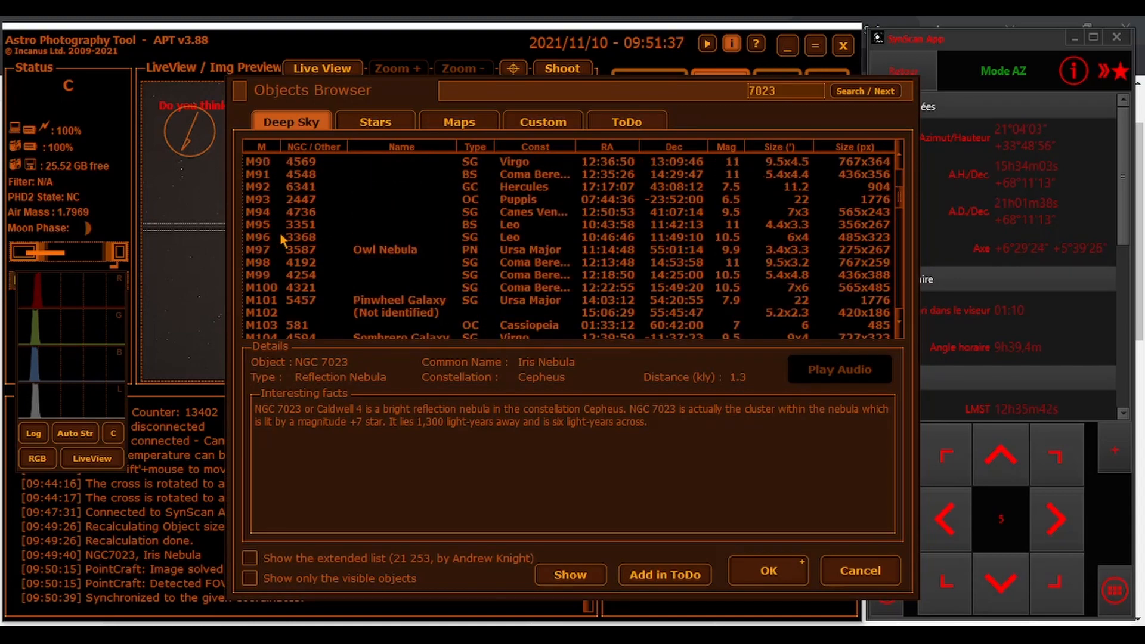
{"action": "scroll", "coordinate": [270, 212], "scroll_direction": "up", "scroll_amount": 15}
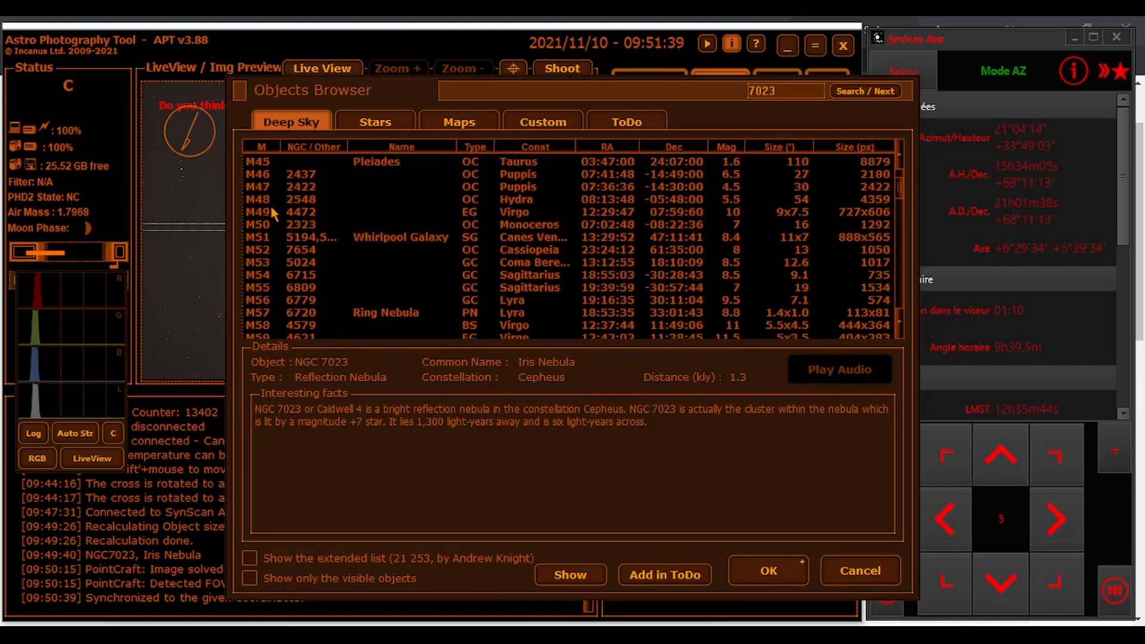
{"action": "scroll", "coordinate": [269, 214], "scroll_direction": "up", "scroll_amount": 2}
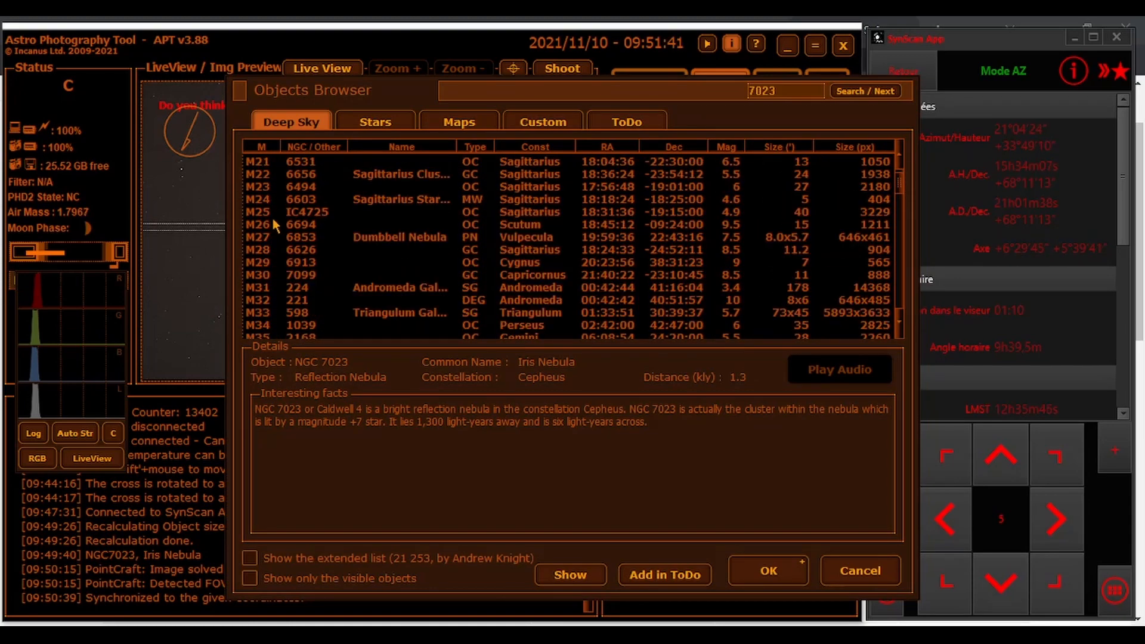
{"action": "scroll", "coordinate": [274, 226], "scroll_direction": "down", "scroll_amount": 2}
{"action": "double_click", "coordinate": [269, 213]}
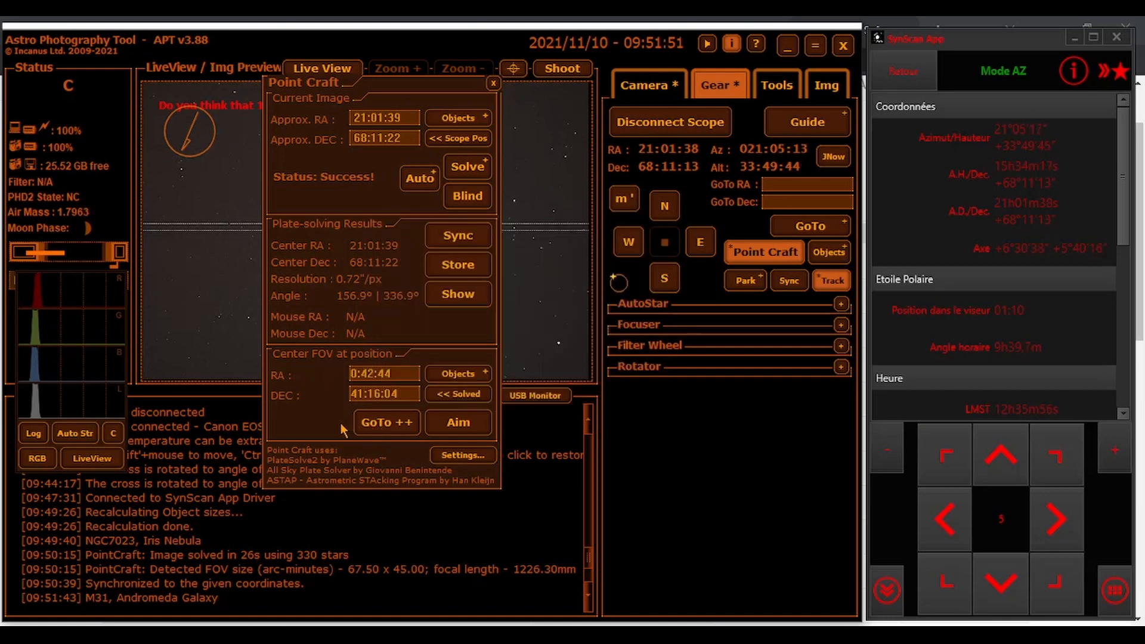
{"action": "left_click", "coordinate": [493, 85]}
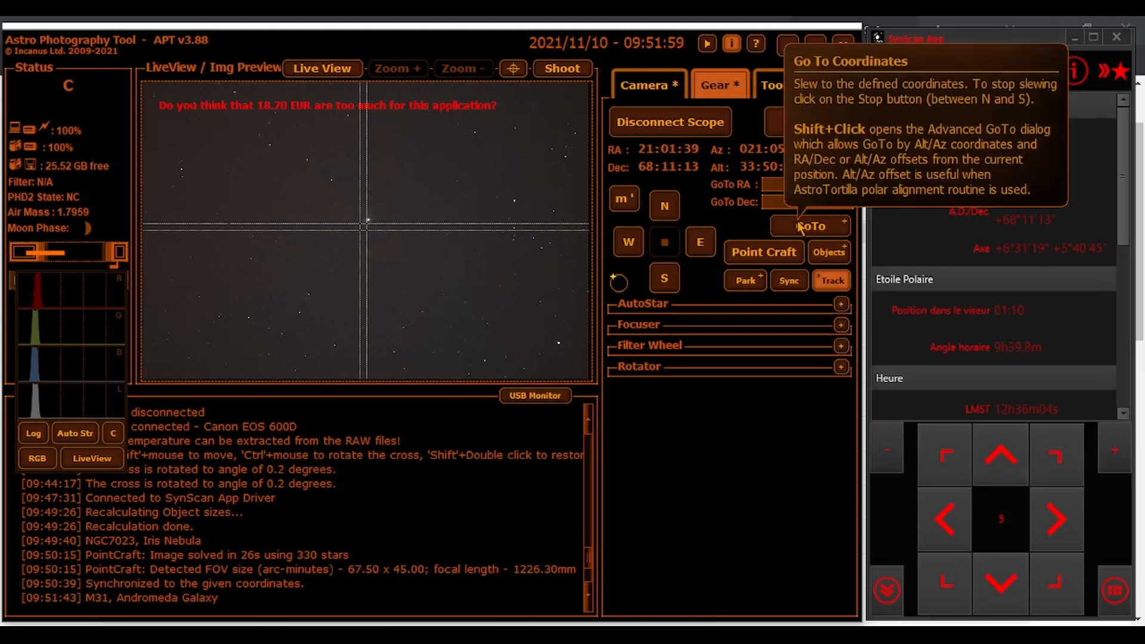
Step: Set the telescope's GoTo coordinates to M33 (Triangulum Galaxy) from the Objects Browser
{"action": "left_click", "coordinate": [827, 253]}
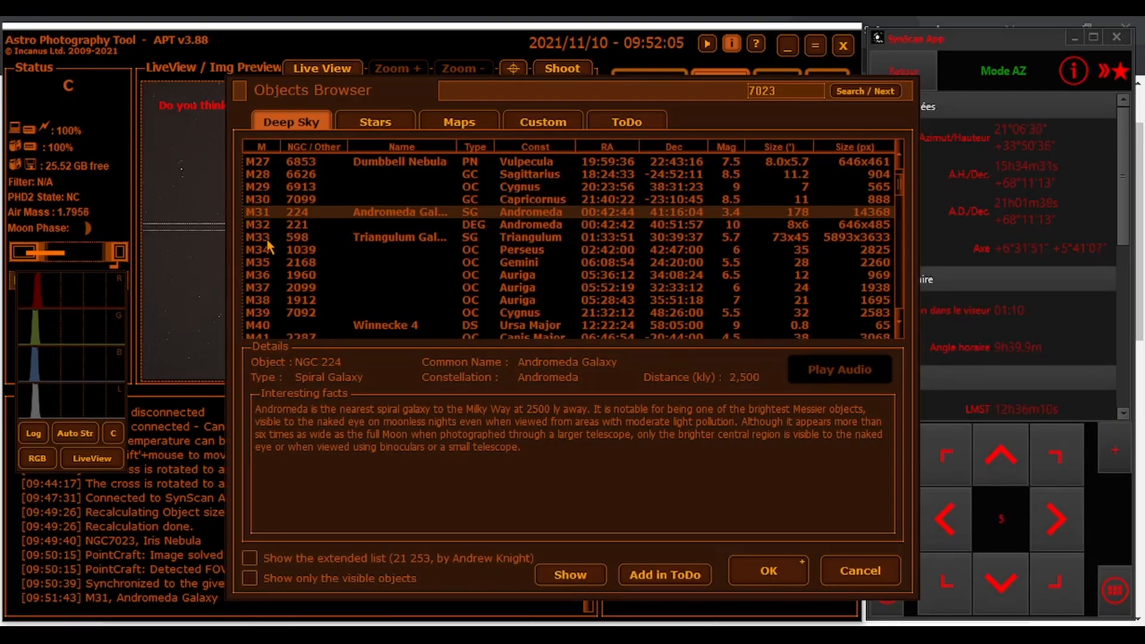
{"action": "double_click", "coordinate": [263, 239]}
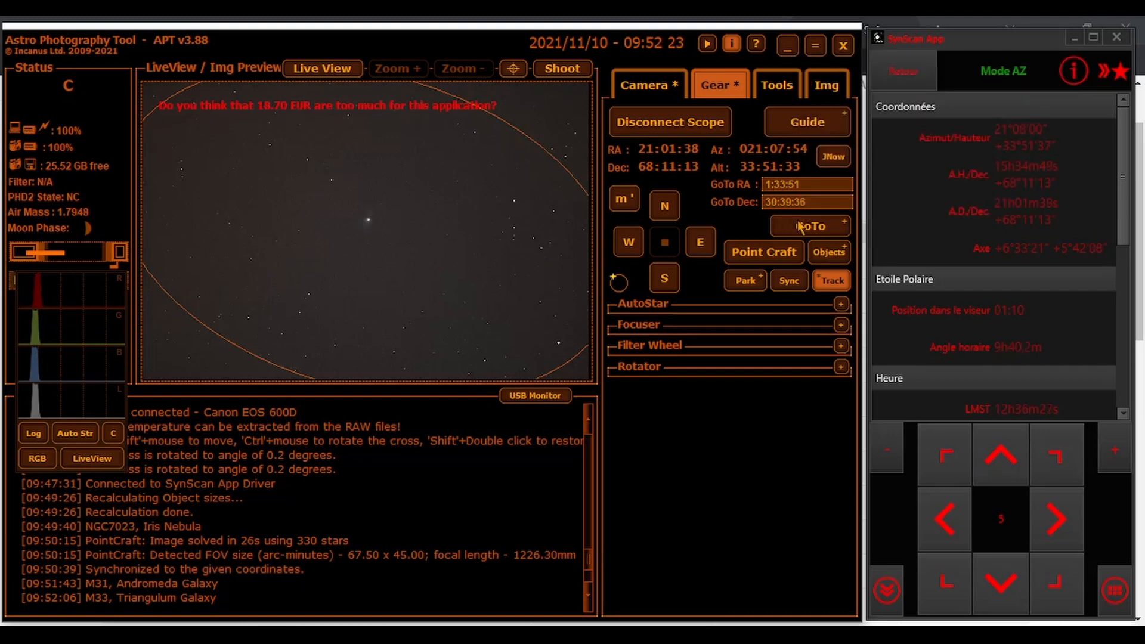
{"action": "left_click", "coordinate": [658, 94]}
{"action": "left_click", "coordinate": [720, 91]}
Step: Look through the deep-sky and star catalogues in the Objects Browser for available GoTo targets
{"action": "left_click", "coordinate": [826, 253]}
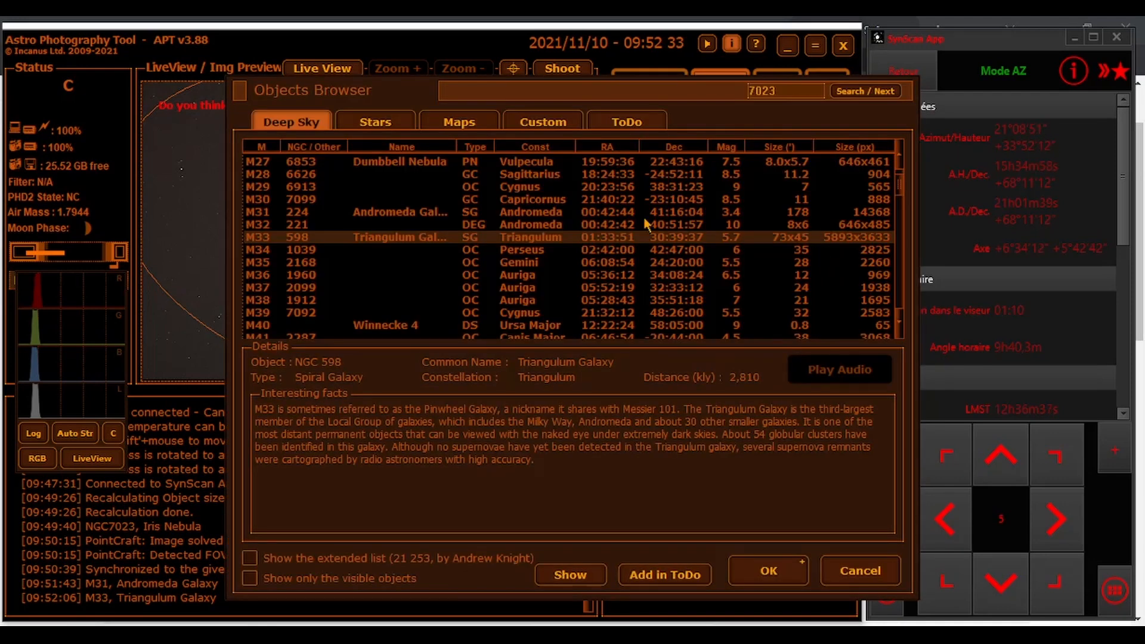
{"action": "scroll", "coordinate": [330, 196], "scroll_direction": "down", "scroll_amount": 4}
{"action": "scroll", "coordinate": [330, 203], "scroll_direction": "down", "scroll_amount": 20}
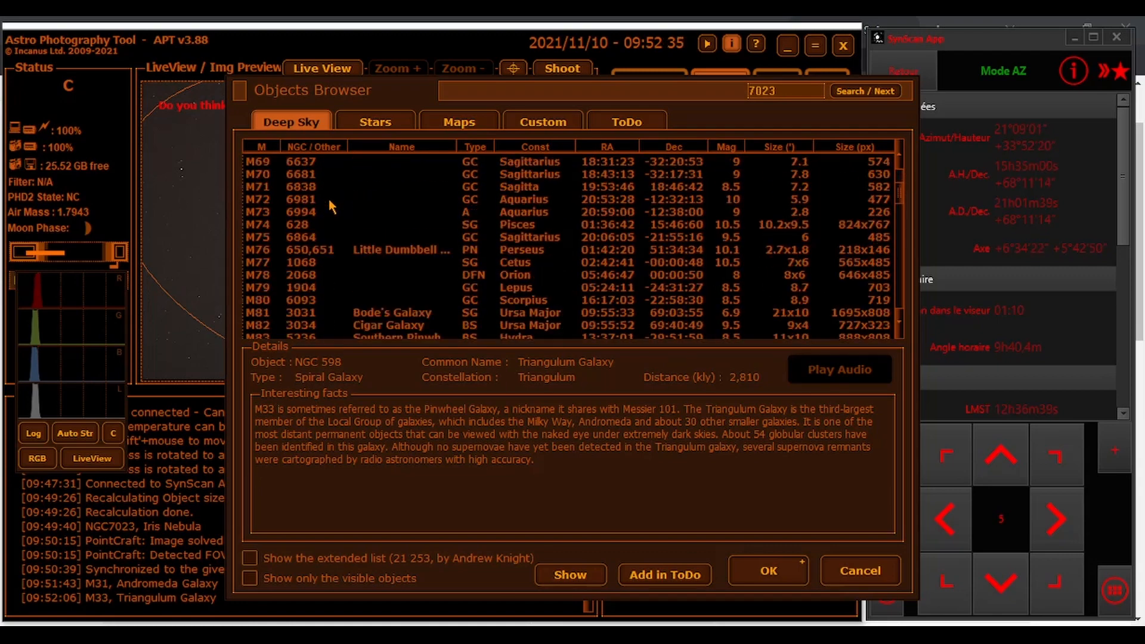
{"action": "scroll", "coordinate": [331, 212], "scroll_direction": "down", "scroll_amount": 20}
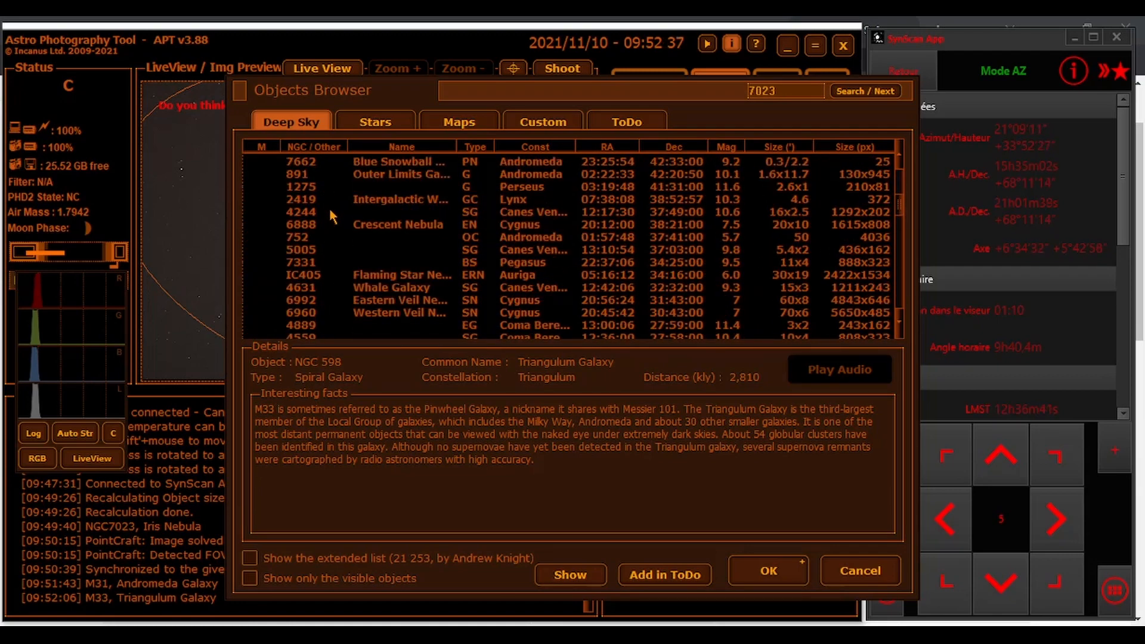
{"action": "scroll", "coordinate": [331, 216], "scroll_direction": "down", "scroll_amount": 20}
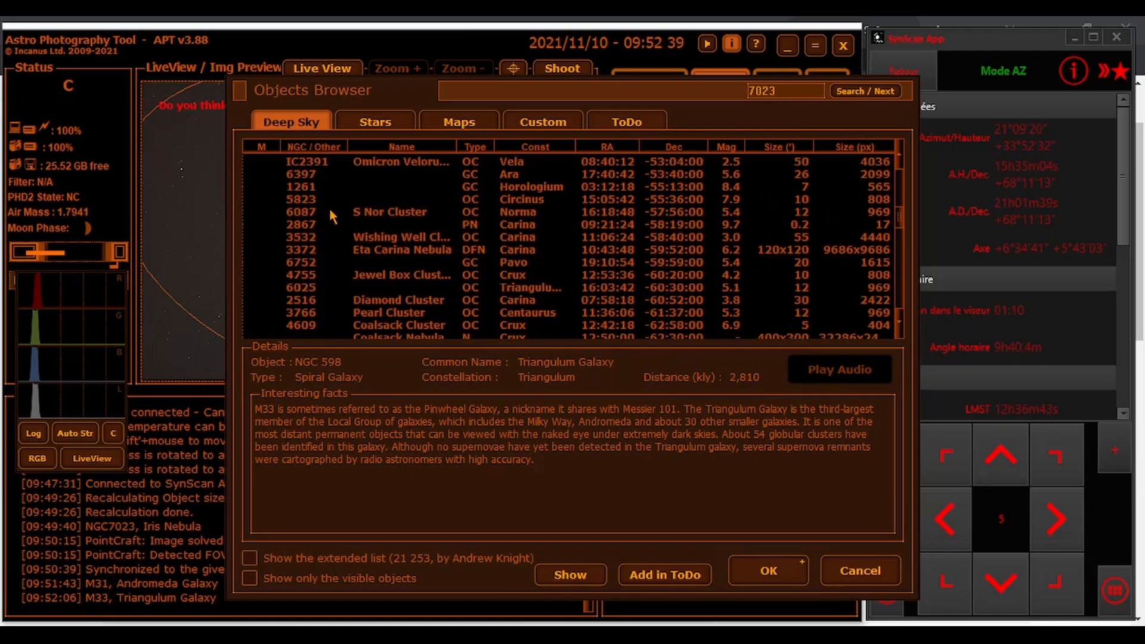
{"action": "scroll", "coordinate": [332, 214], "scroll_direction": "down", "scroll_amount": 4}
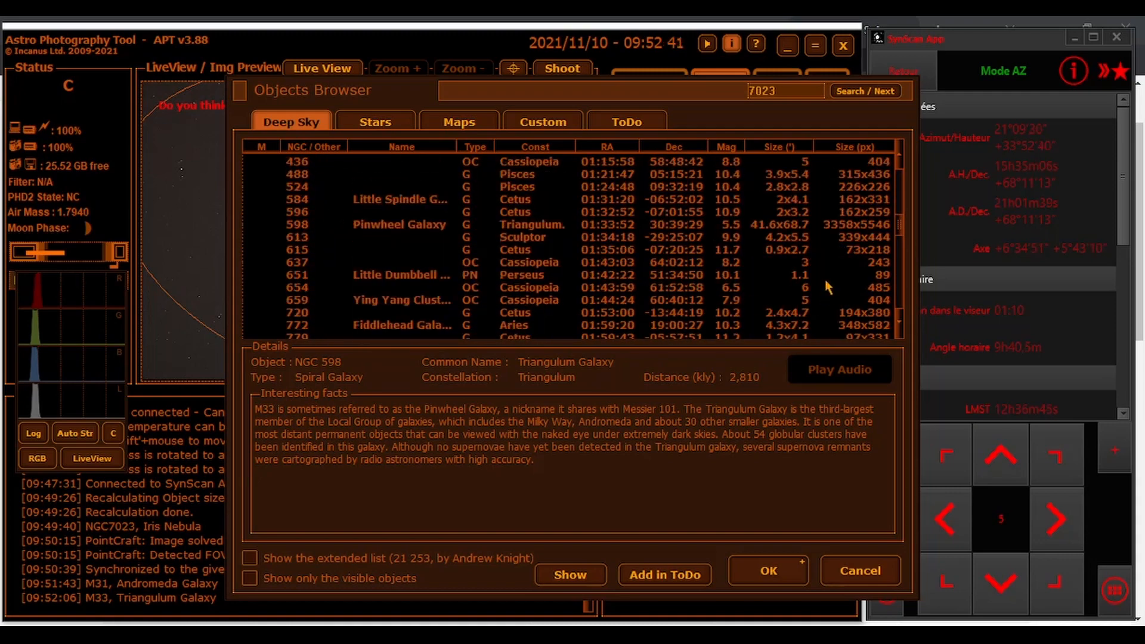
{"action": "left_click_drag", "start_coordinate": [900, 224], "coordinate": [904, 302]}
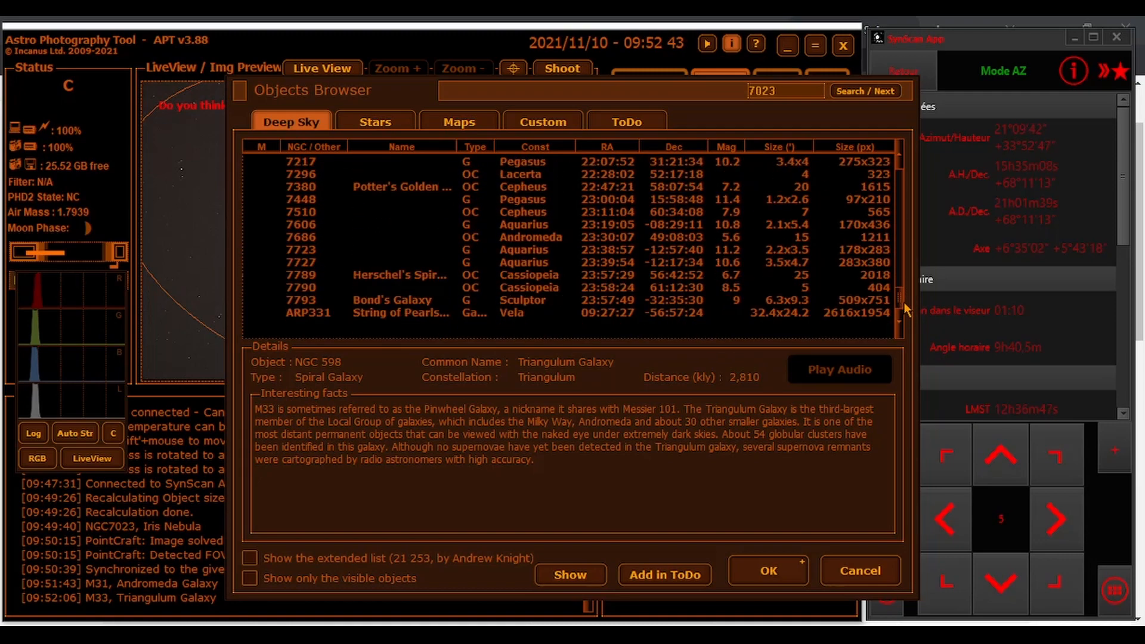
{"action": "left_click_drag", "start_coordinate": [906, 297], "coordinate": [900, 189]}
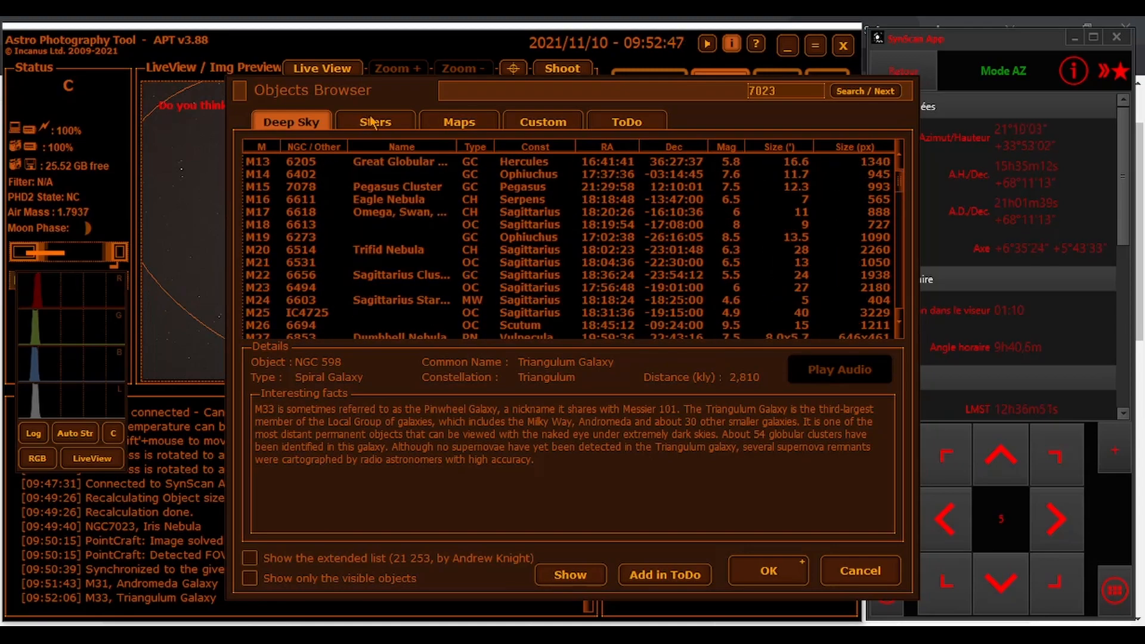
{"action": "left_click", "coordinate": [376, 122]}
{"action": "scroll", "coordinate": [382, 250], "scroll_direction": "down", "scroll_amount": 20}
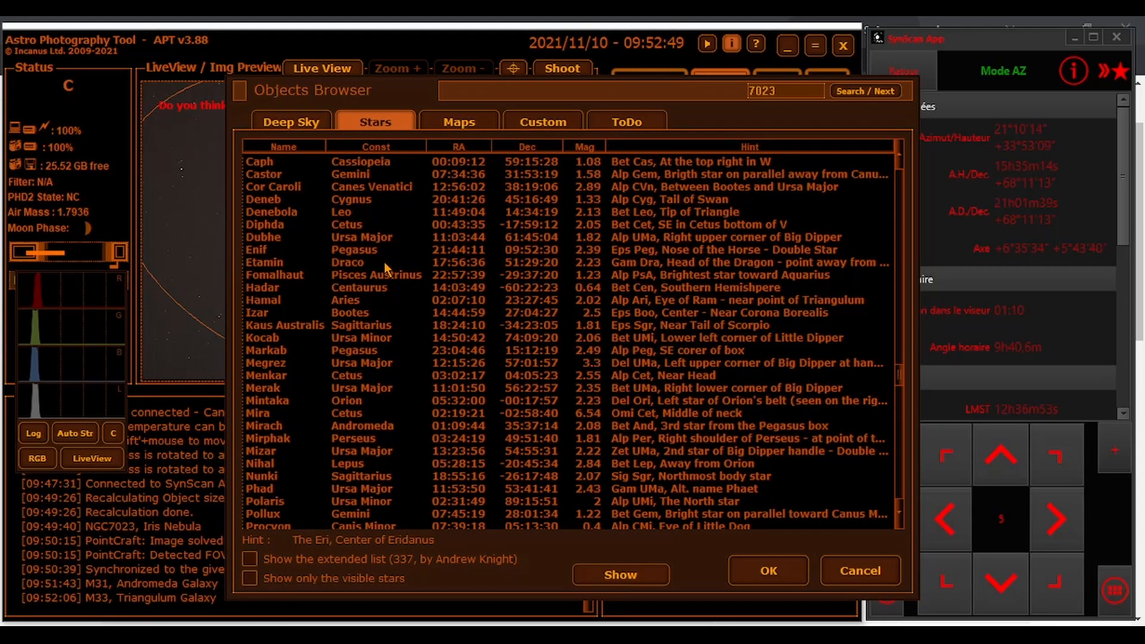
{"action": "scroll", "coordinate": [385, 262], "scroll_direction": "up", "scroll_amount": 20}
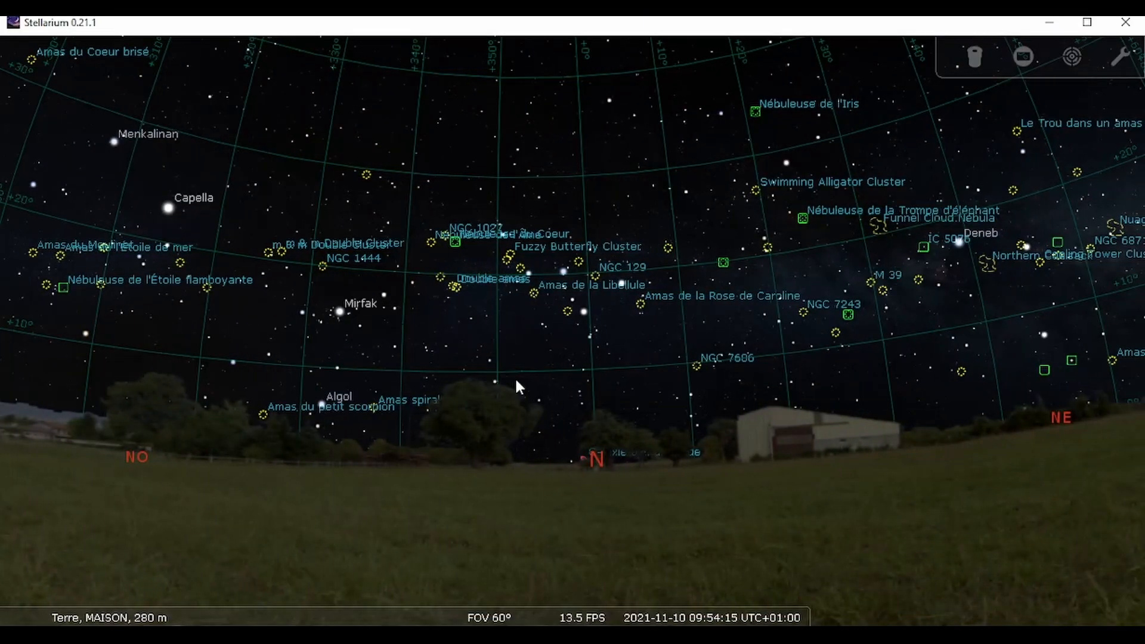
Step: In Stellarium, connect the Flextube ASCOM telescope from the telescope configuration, and close the telescope dialogs
{"action": "key", "text": "ctrl+0"}
{"action": "left_click_drag", "start_coordinate": [233, 164], "coordinate": [287, 119]}
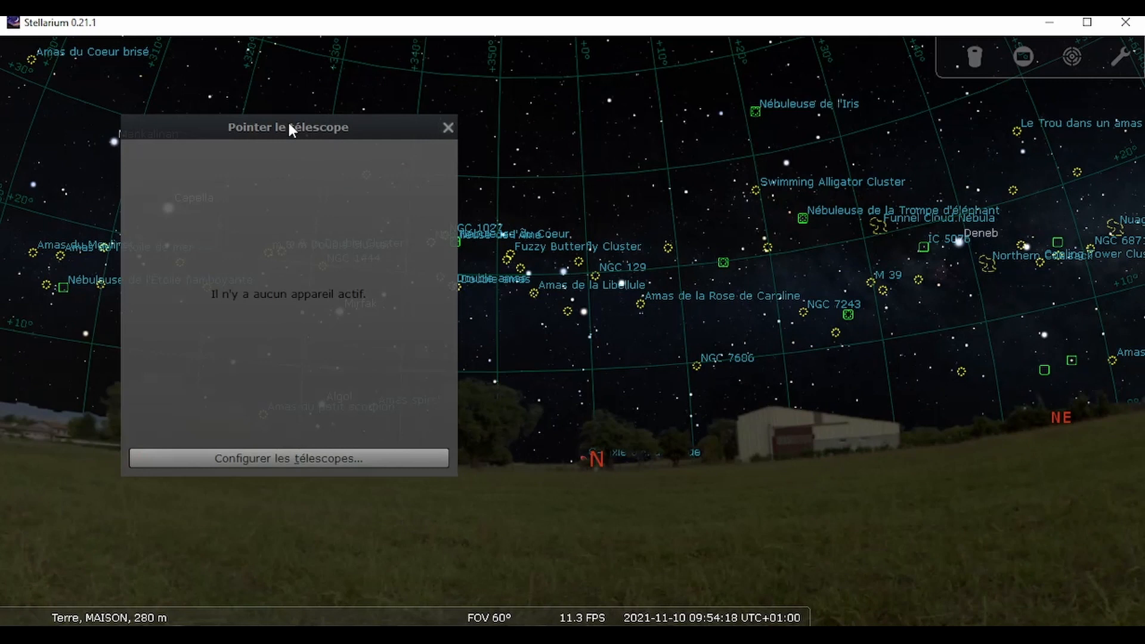
{"action": "left_click", "coordinate": [248, 454]}
{"action": "left_click", "coordinate": [213, 304]}
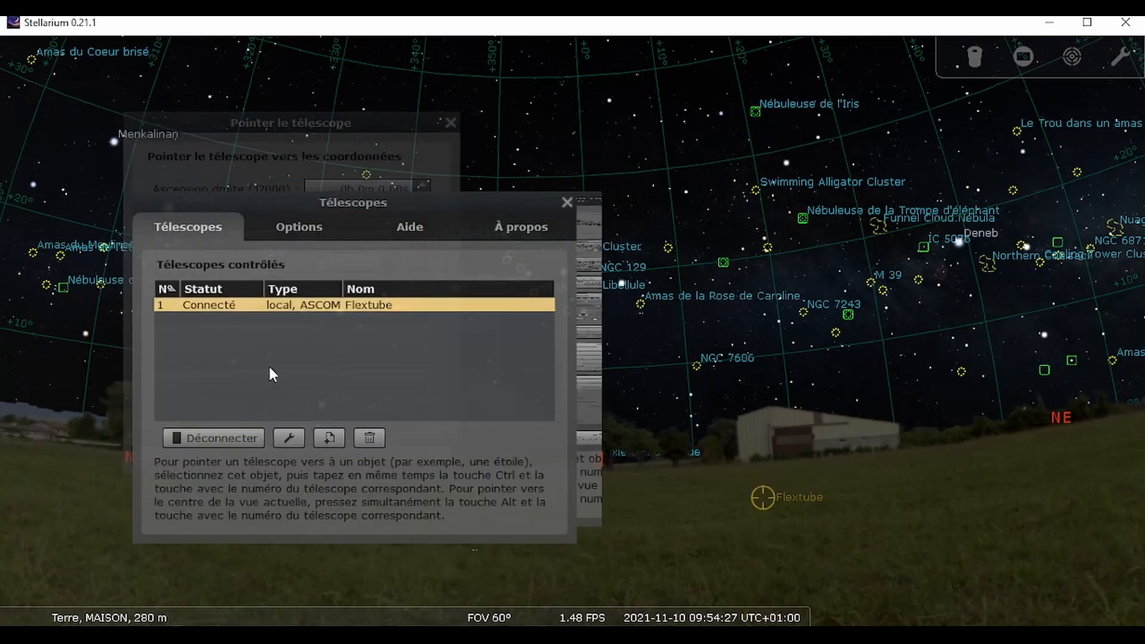
{"action": "left_click", "coordinate": [566, 202]}
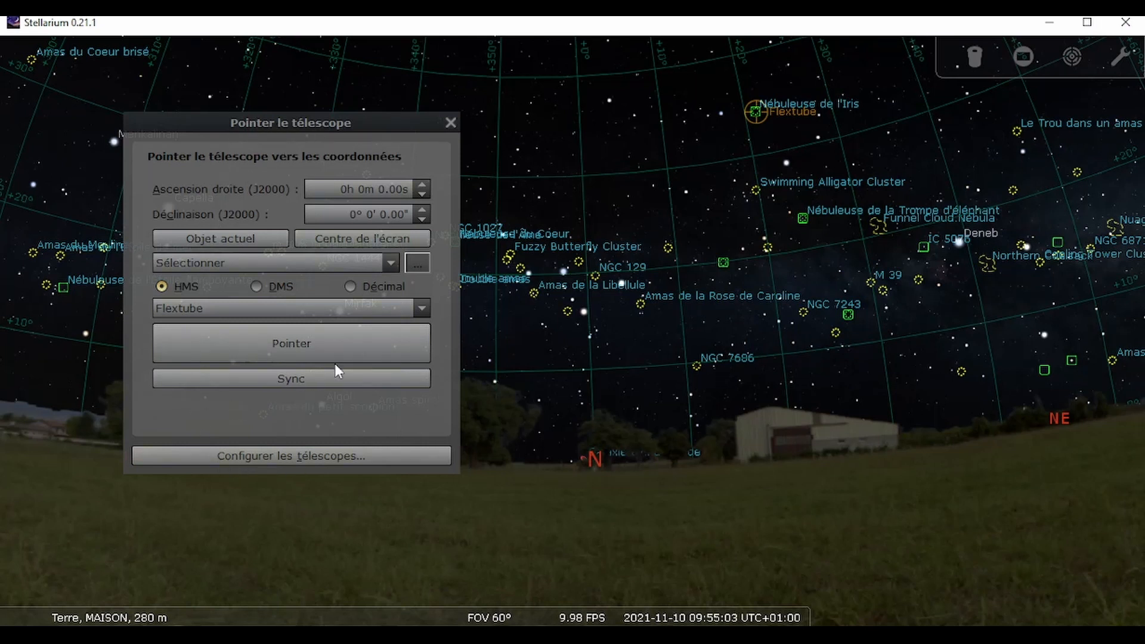
{"action": "left_click", "coordinate": [449, 122]}
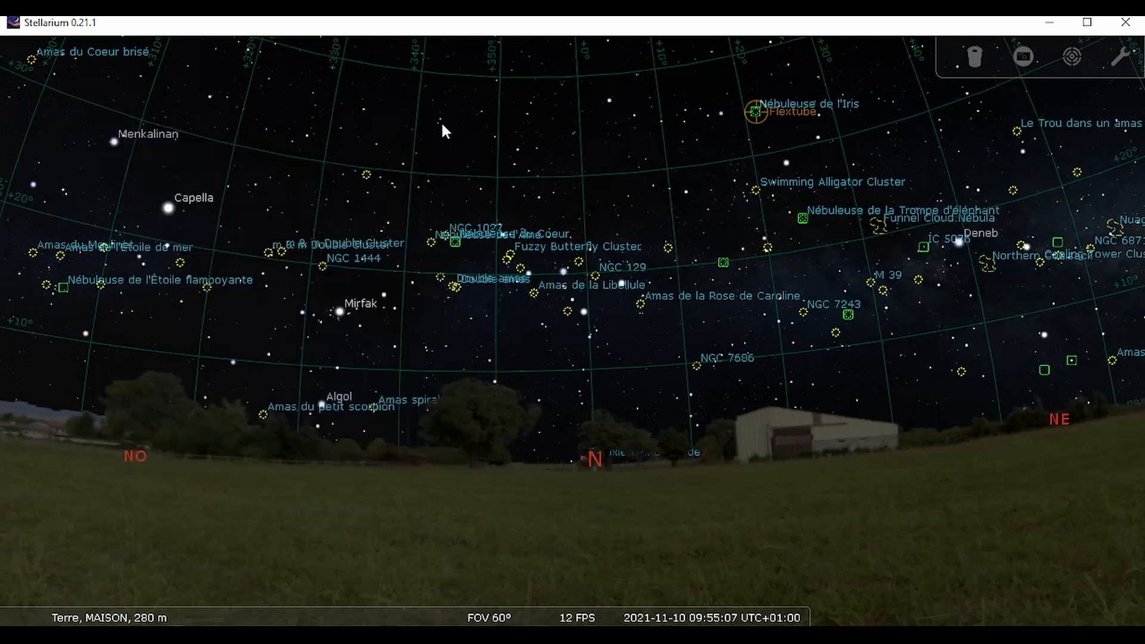
Step: Examine the Flextube telescope marker near the Iris Nebula (Nébuleuse de l'Iris) in the sky view
{"action": "left_click_drag", "start_coordinate": [653, 127], "coordinate": [538, 177]}
{"action": "scroll", "coordinate": [692, 234], "scroll_direction": "up", "scroll_amount": 5}
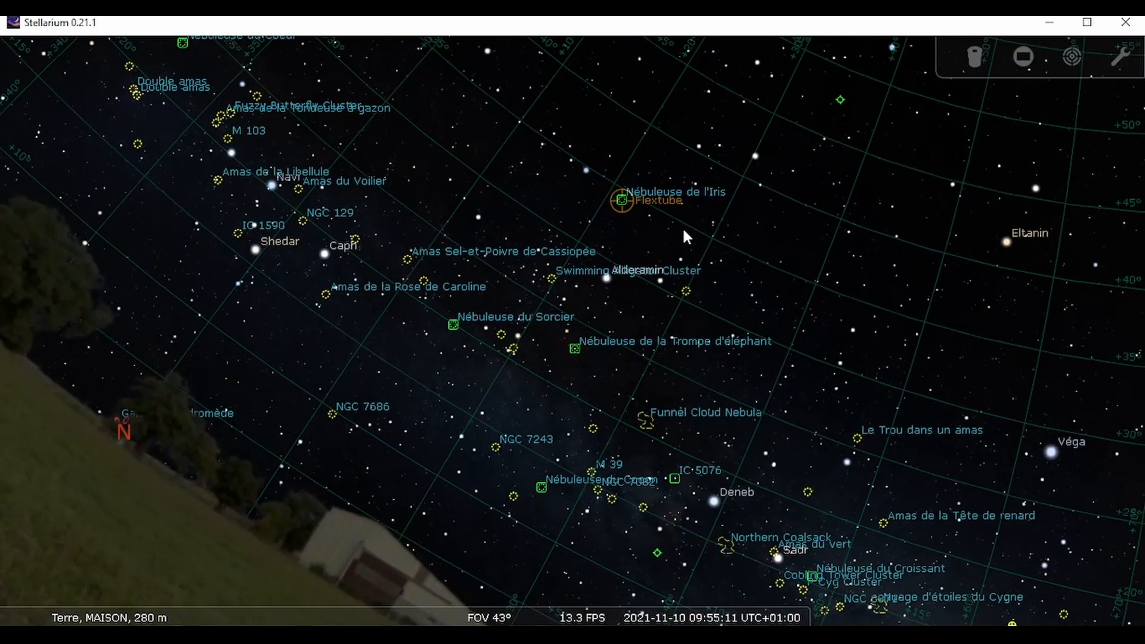
Step: Look over the sky around the Iris Nebula and the Flextube marker, and view the details of the star Altaïs
{"action": "scroll", "coordinate": [536, 236], "scroll_direction": "up", "scroll_amount": 2}
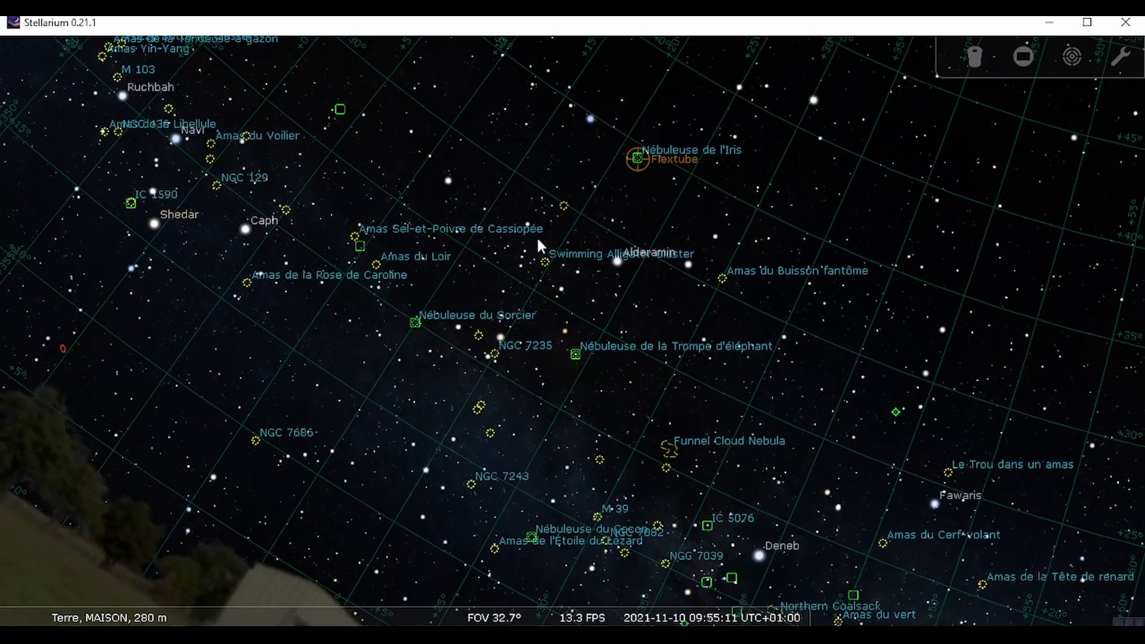
{"action": "scroll", "coordinate": [586, 226], "scroll_direction": "up", "scroll_amount": 1}
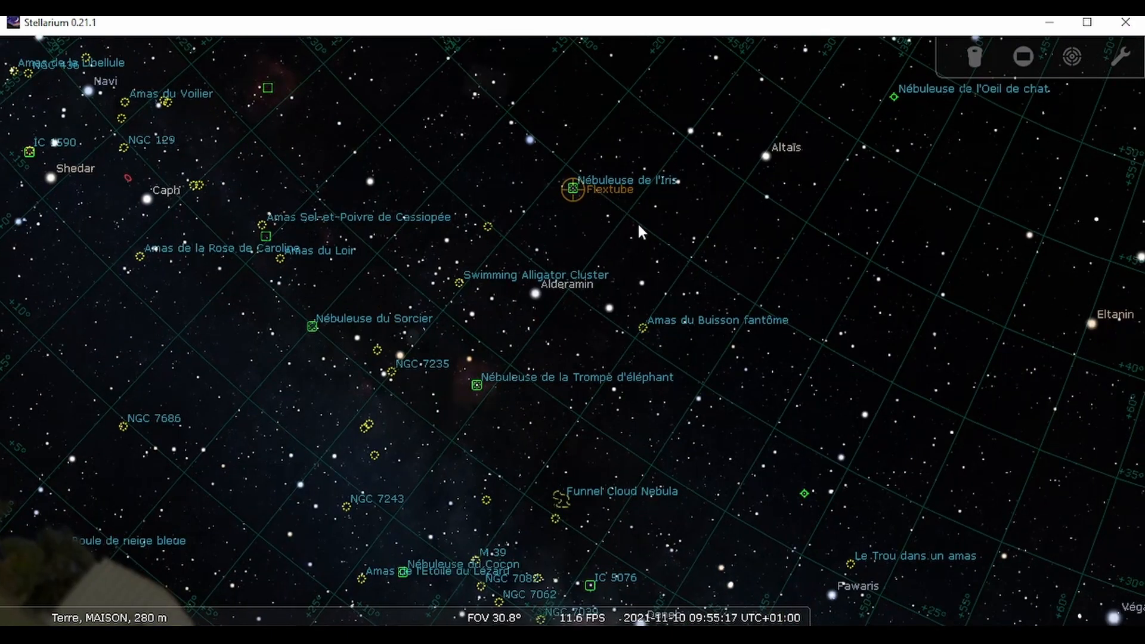
{"action": "left_click", "coordinate": [764, 164]}
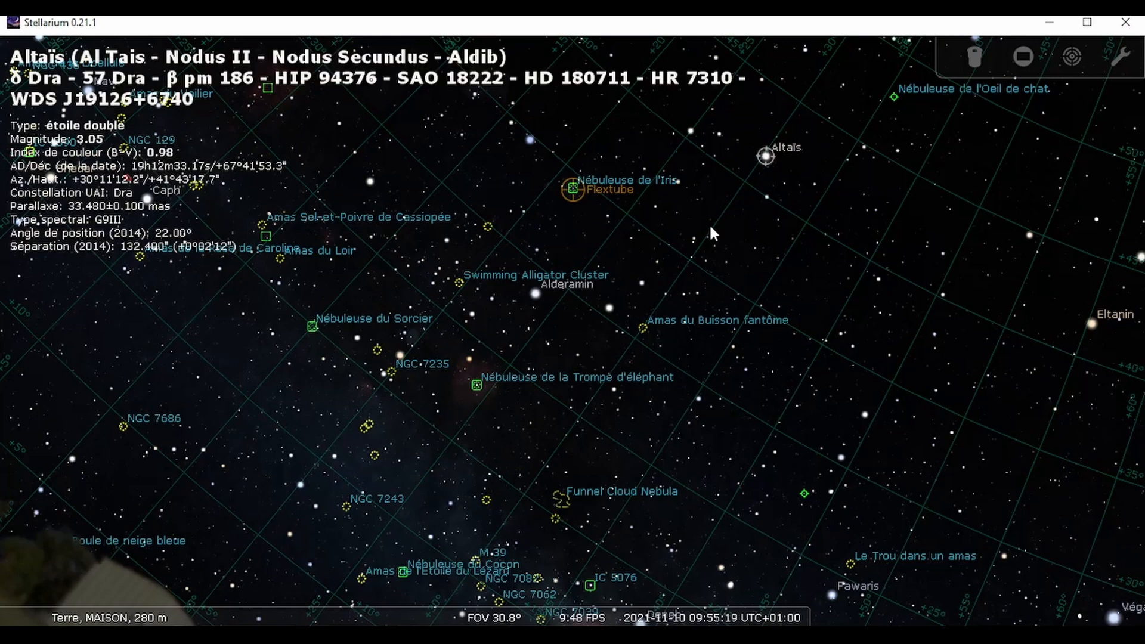
{"action": "left_click_drag", "start_coordinate": [486, 325], "coordinate": [732, 246]}
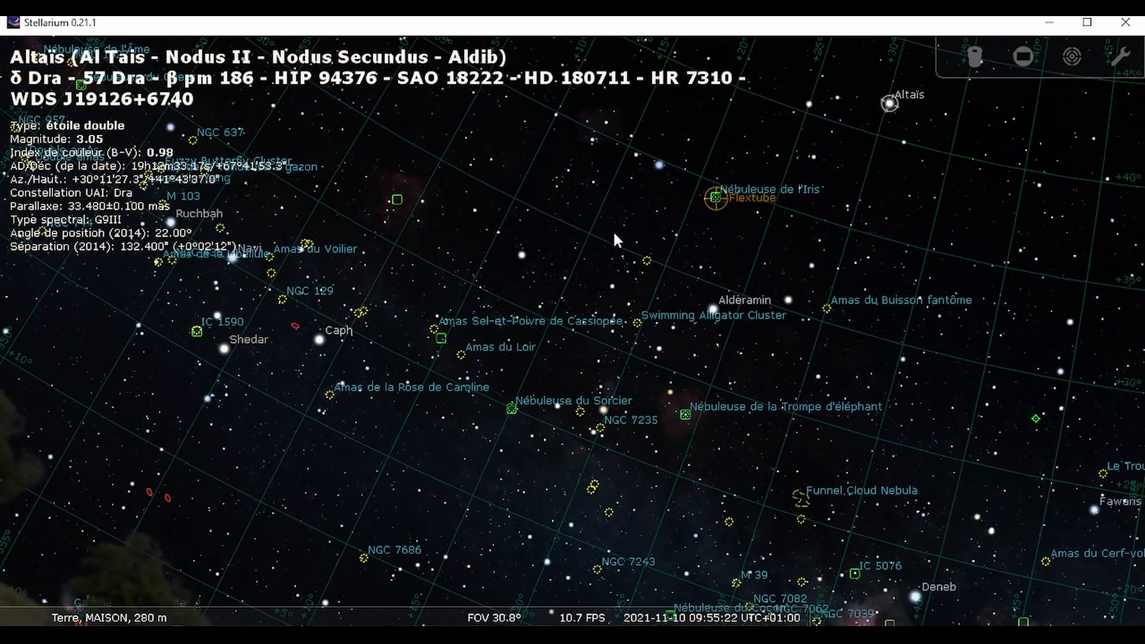
{"action": "left_click_drag", "start_coordinate": [613, 230], "coordinate": [484, 262]}
{"action": "scroll", "coordinate": [534, 245], "scroll_direction": "up", "scroll_amount": 3}
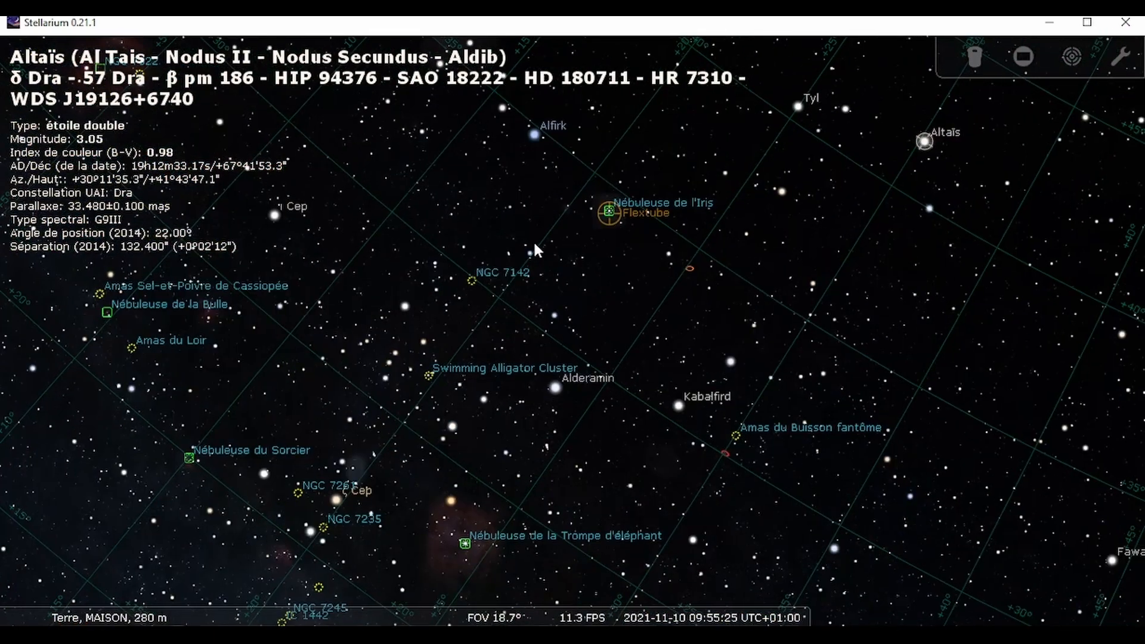
{"action": "scroll", "coordinate": [535, 242], "scroll_direction": "up", "scroll_amount": 1}
{"action": "scroll", "coordinate": [534, 243], "scroll_direction": "down", "scroll_amount": 1}
{"action": "scroll", "coordinate": [534, 245], "scroll_direction": "down", "scroll_amount": 1}
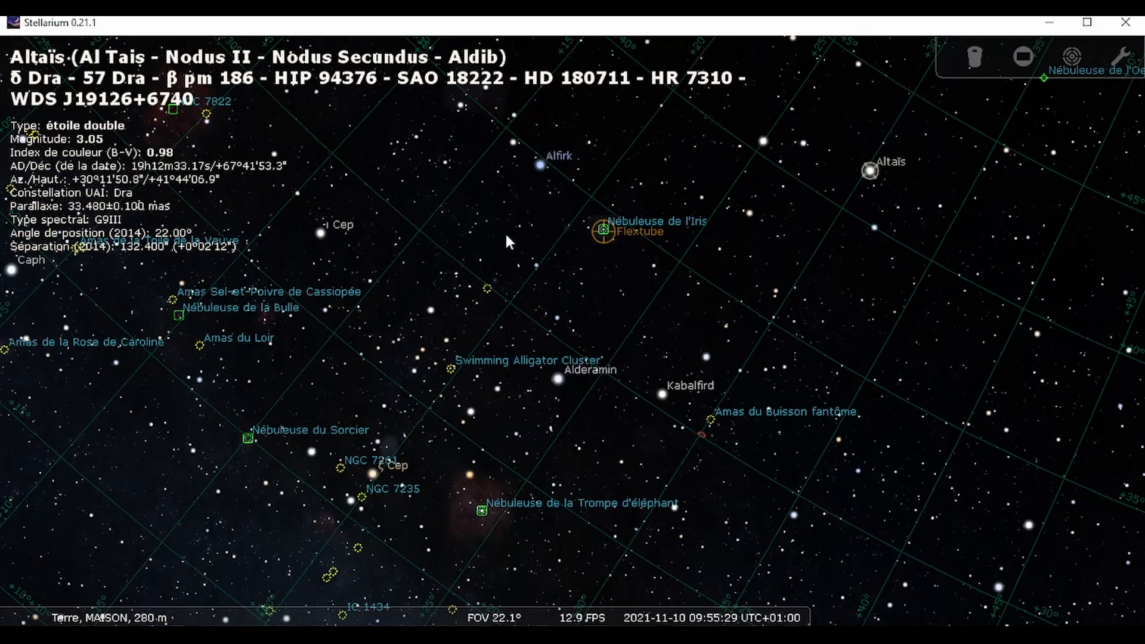
{"action": "left_click_drag", "start_coordinate": [505, 235], "coordinate": [562, 248]}
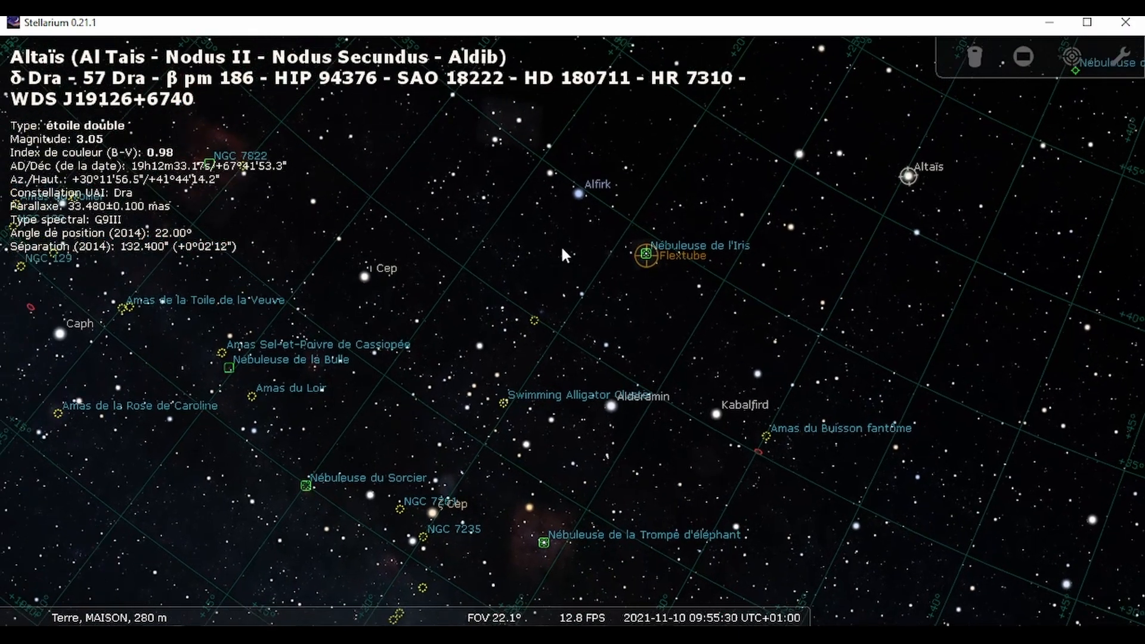
Step: Inspect Alfirk, 11 Cep and NGC 7762 as possible targets, and centre the view on the Swimming Alligator Cluster
{"action": "left_click", "coordinate": [577, 194]}
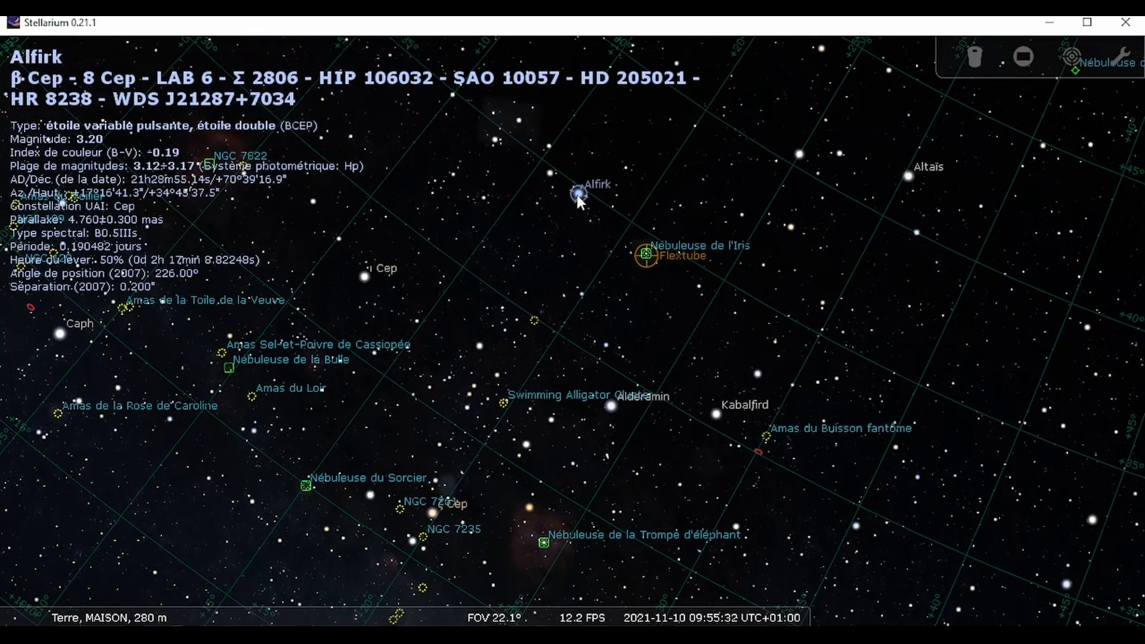
{"action": "left_click", "coordinate": [550, 173]}
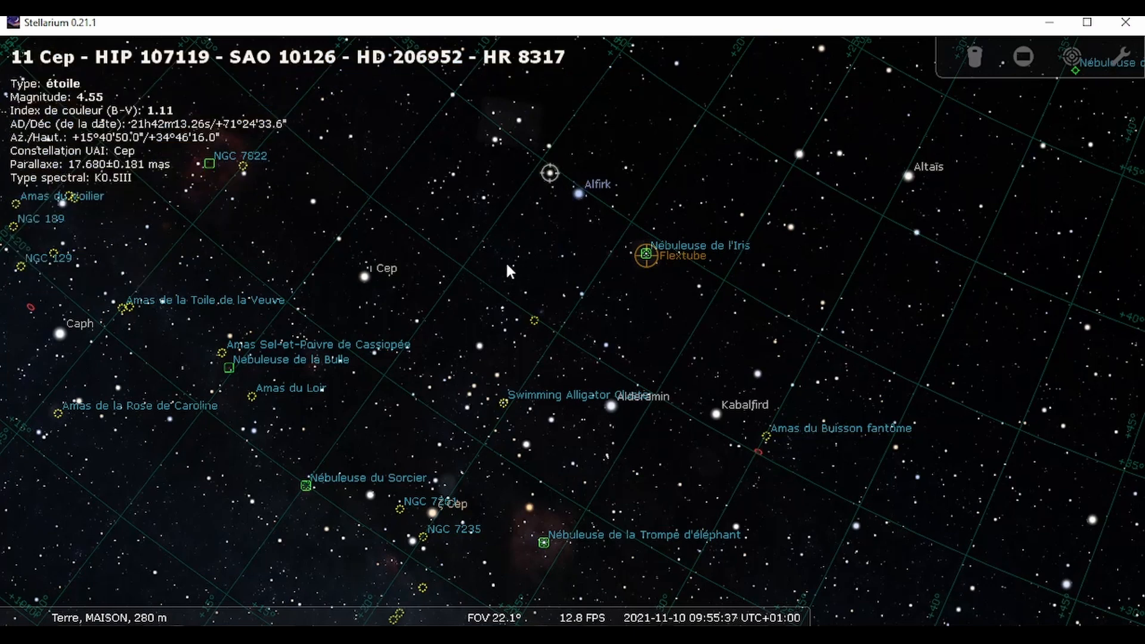
{"action": "left_click_drag", "start_coordinate": [468, 271], "coordinate": [503, 282]}
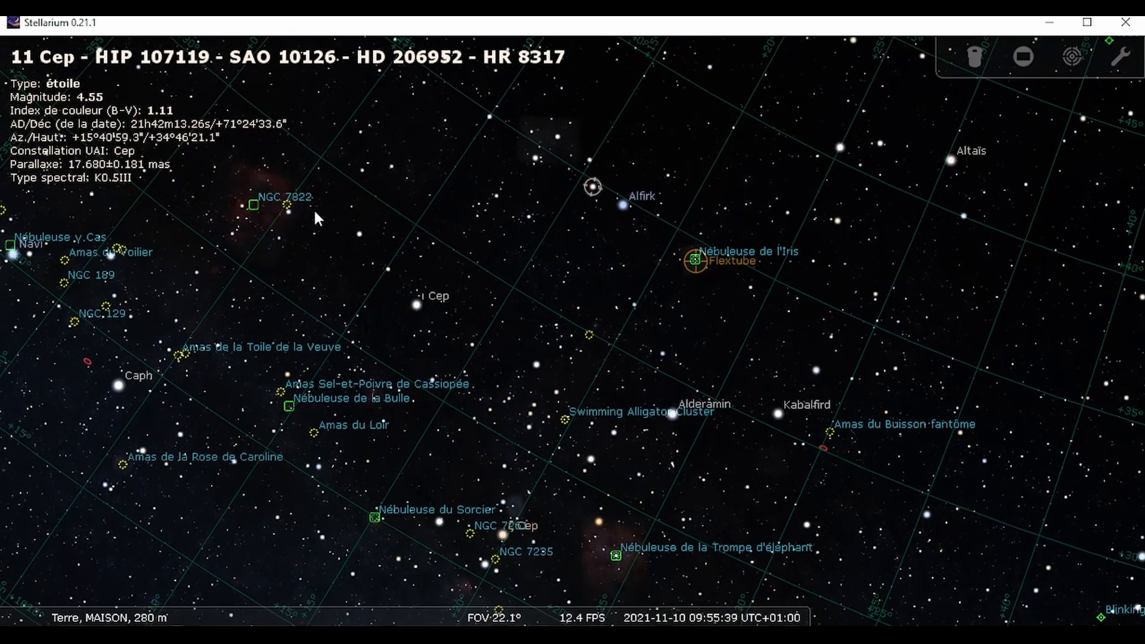
{"action": "left_click", "coordinate": [288, 204]}
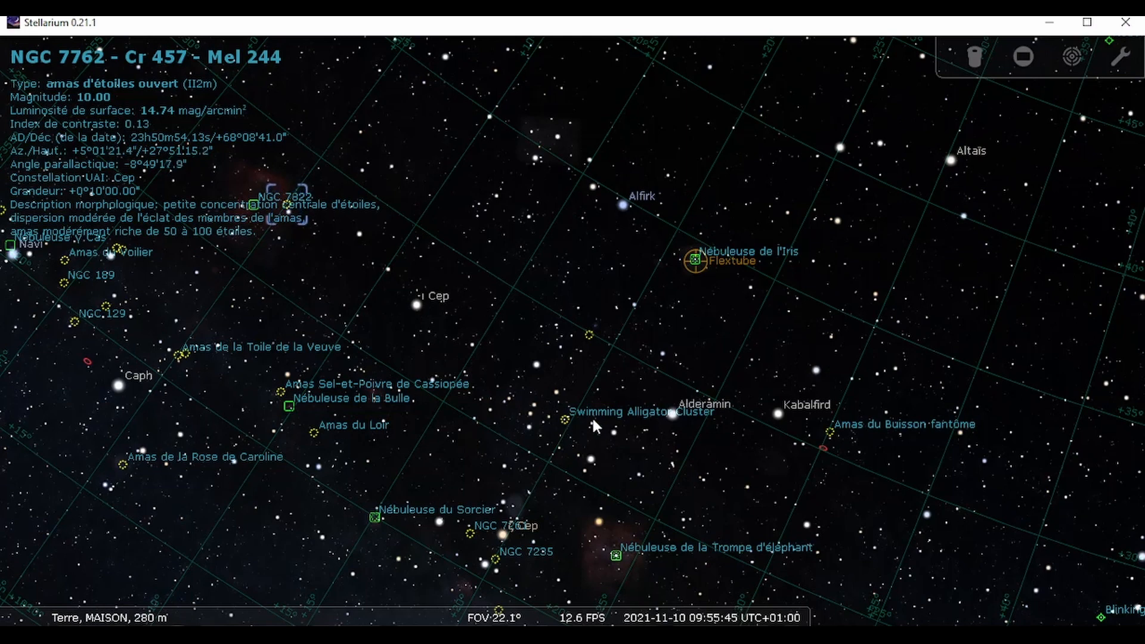
{"action": "left_click", "coordinate": [566, 420]}
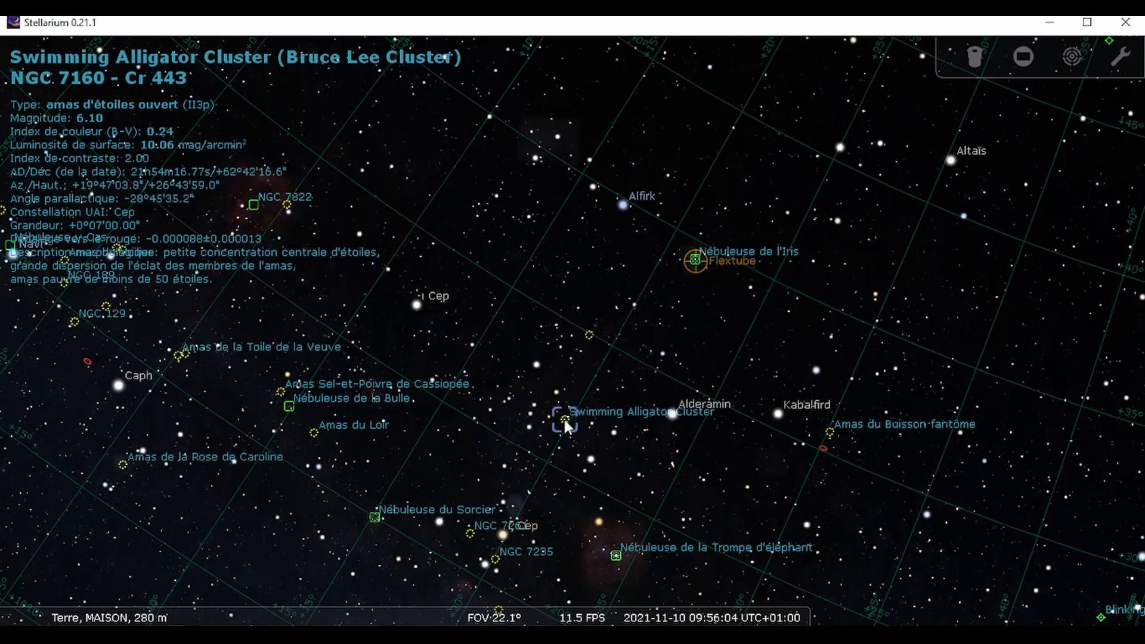
{"action": "key", "text": "space"}
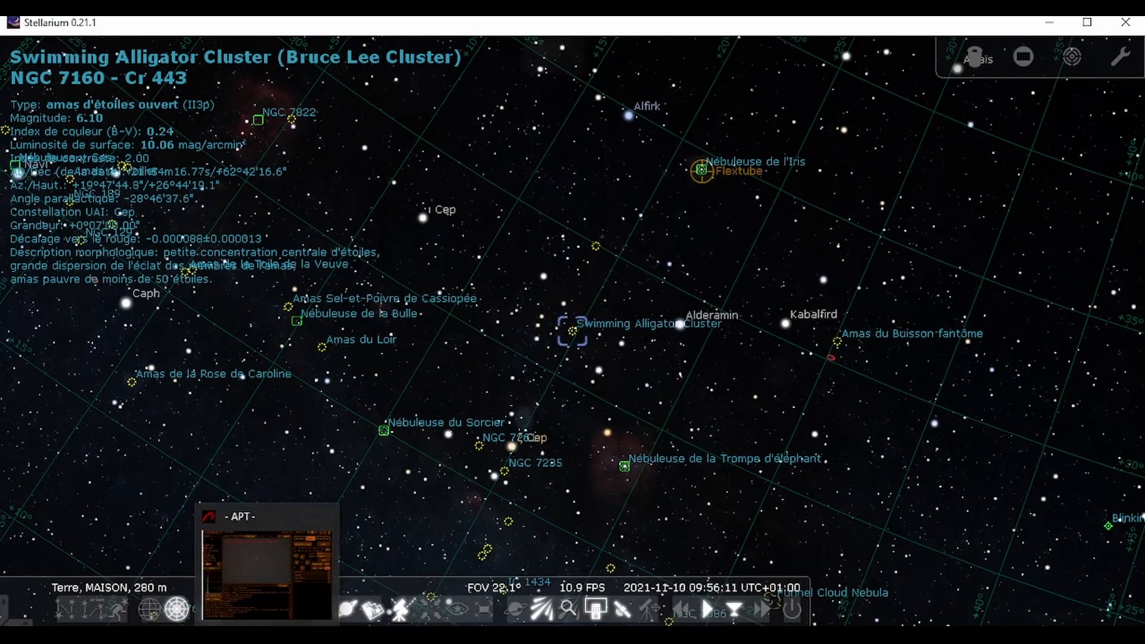
Step: Switch to APT and arrange its window so the selected cluster's coordinates in Stellarium remain readable beside it
{"action": "left_click", "coordinate": [267, 635]}
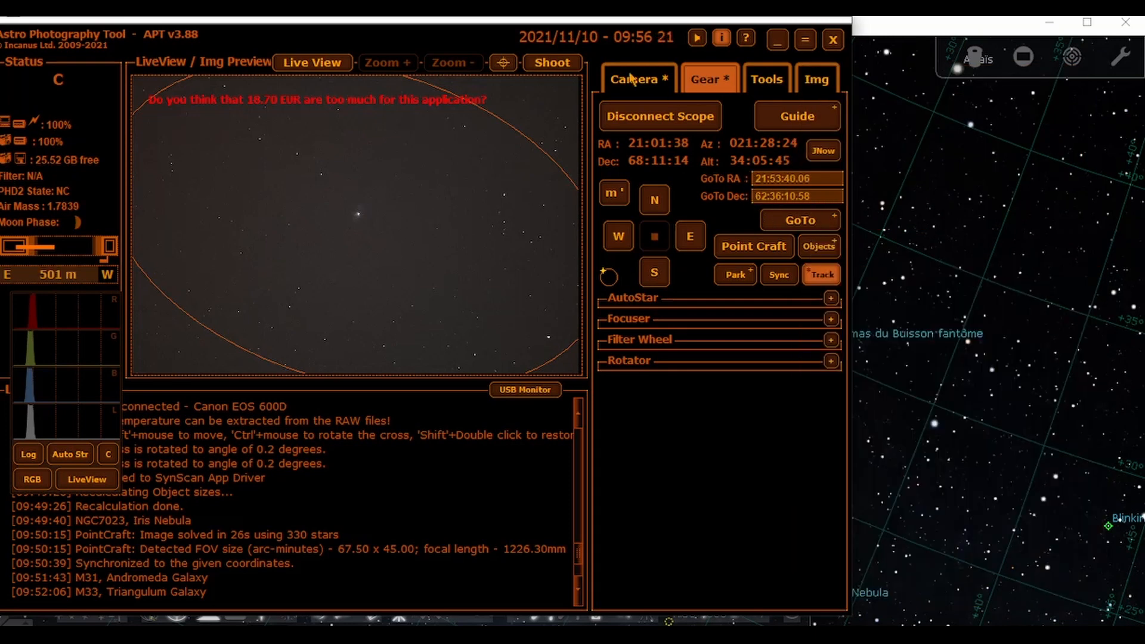
{"action": "left_click_drag", "start_coordinate": [435, 38], "coordinate": [733, 59]}
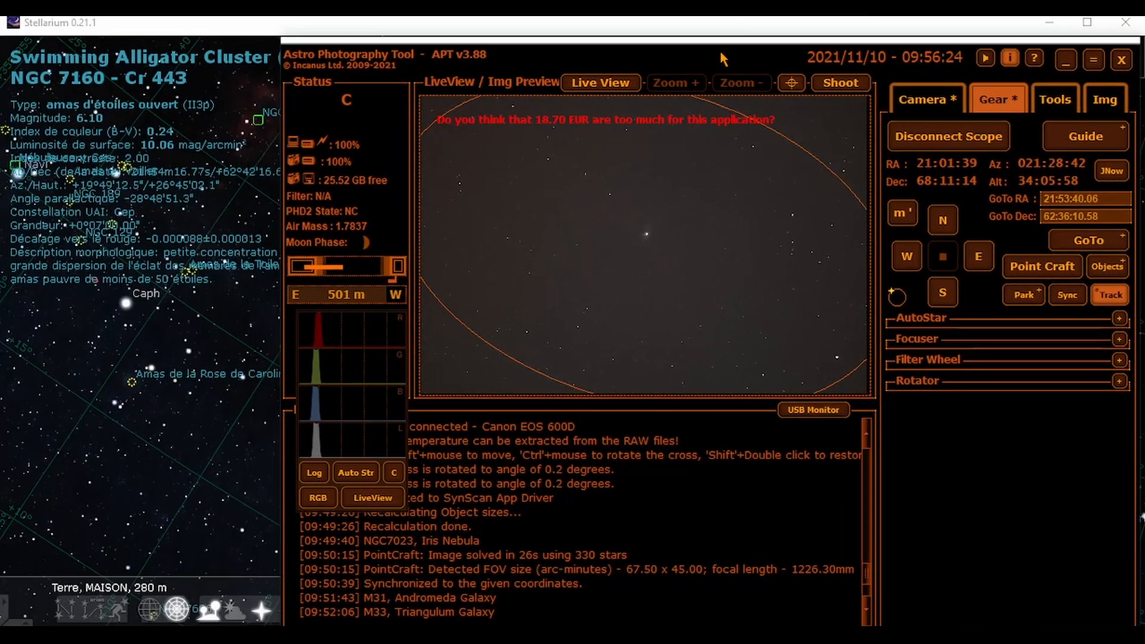
{"action": "left_click", "coordinate": [92, 321]}
{"action": "left_click_drag", "start_coordinate": [93, 315], "coordinate": [276, 73]}
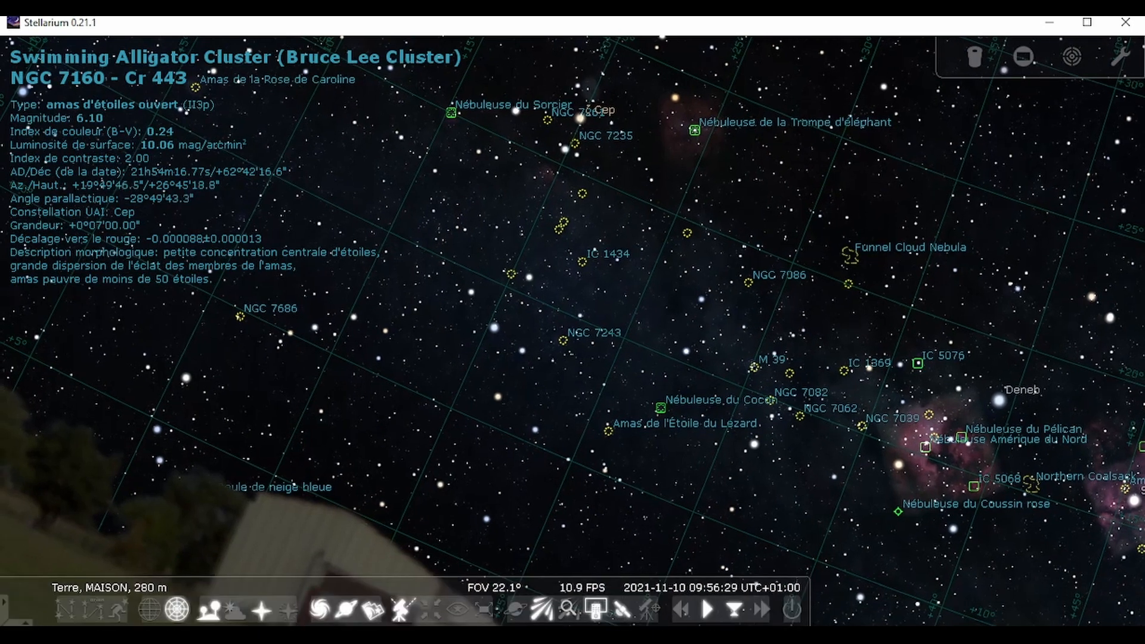
{"action": "key", "text": "alt+Tab"}
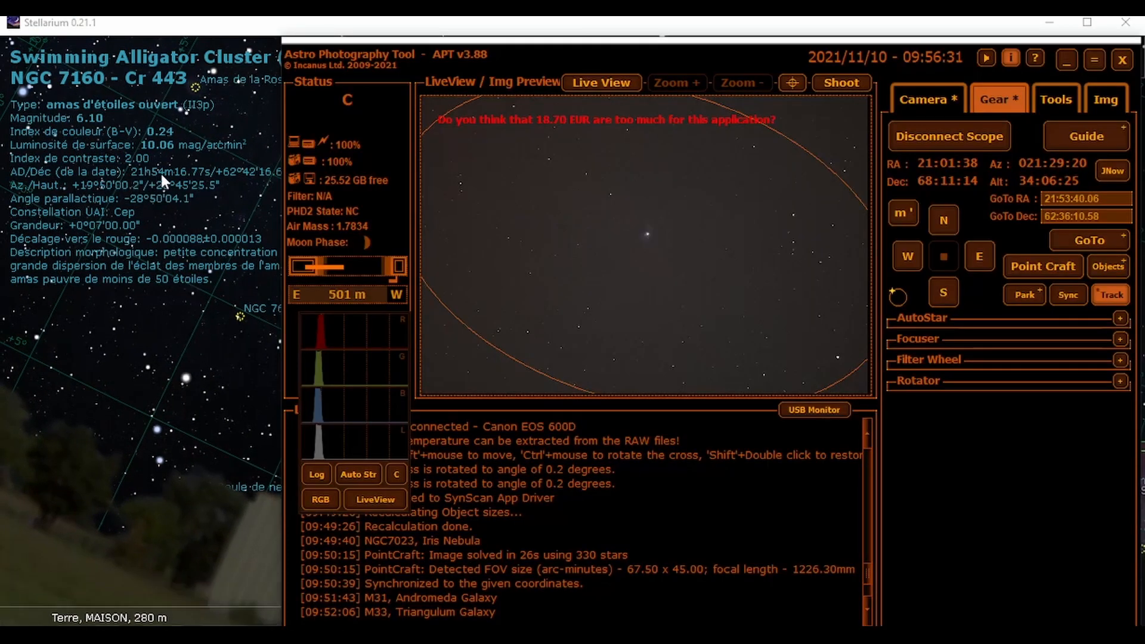
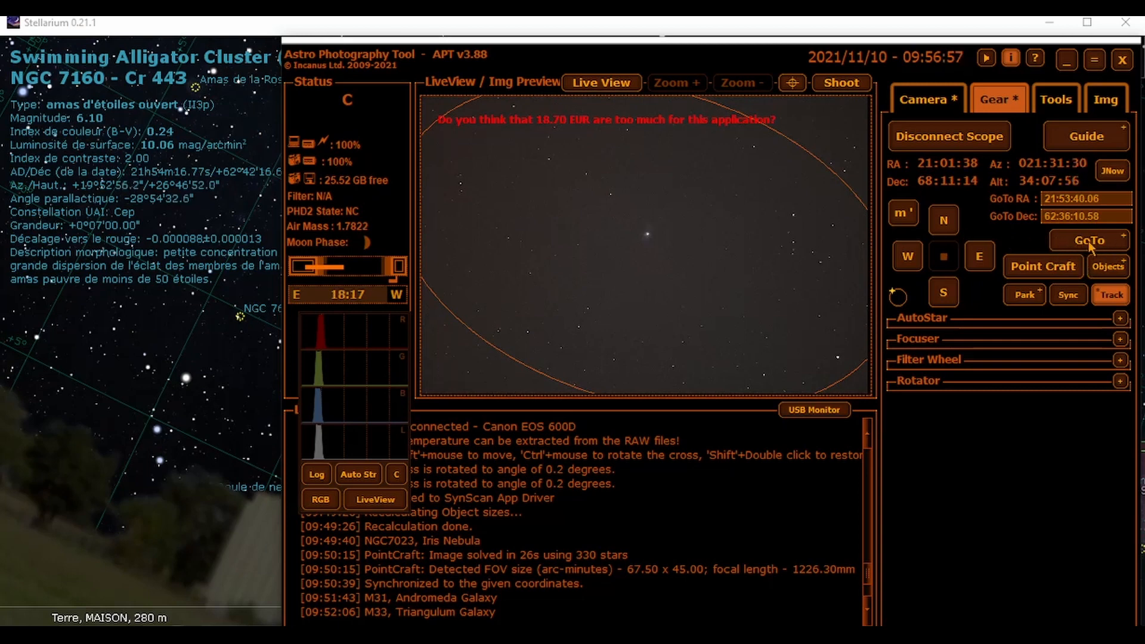
Step: In Point Craft, use the scope position as approximate coordinates and set the FOV centre to RA 22:12:57.71, DEC 50:14:53.93 from the object catalogue
{"action": "left_click", "coordinate": [1045, 263]}
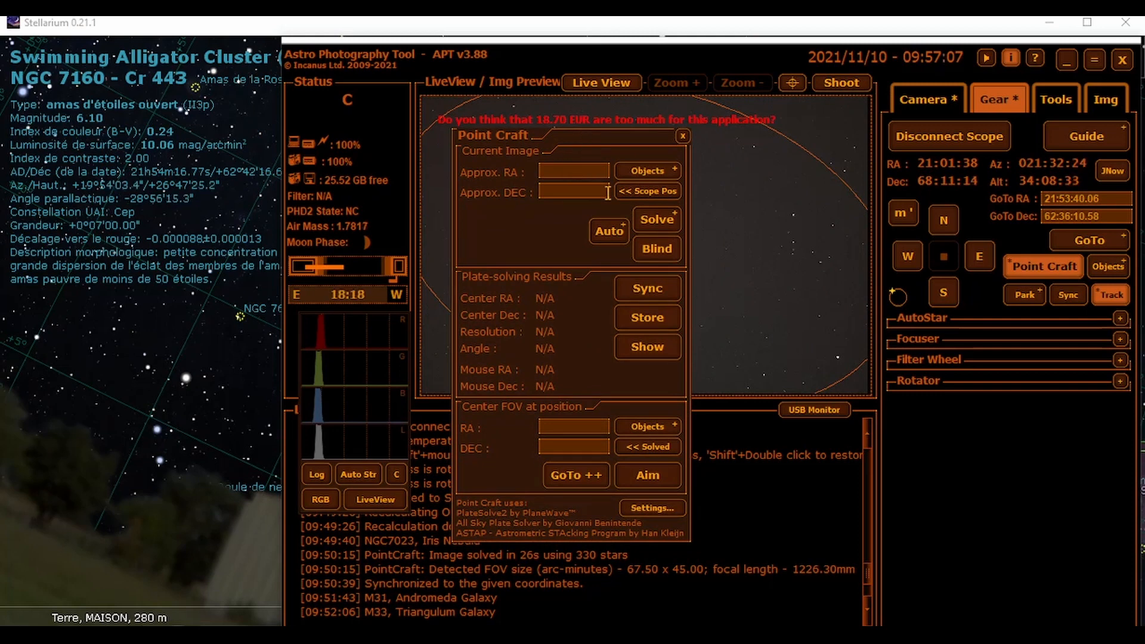
{"action": "left_click", "coordinate": [651, 191]}
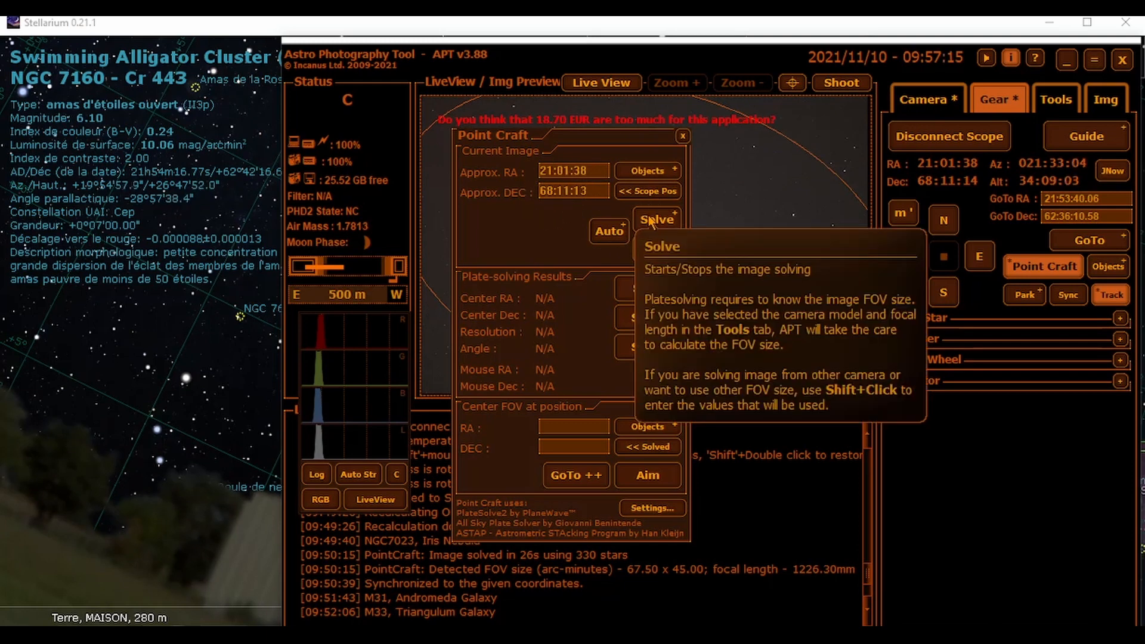
{"action": "left_click", "coordinate": [641, 430]}
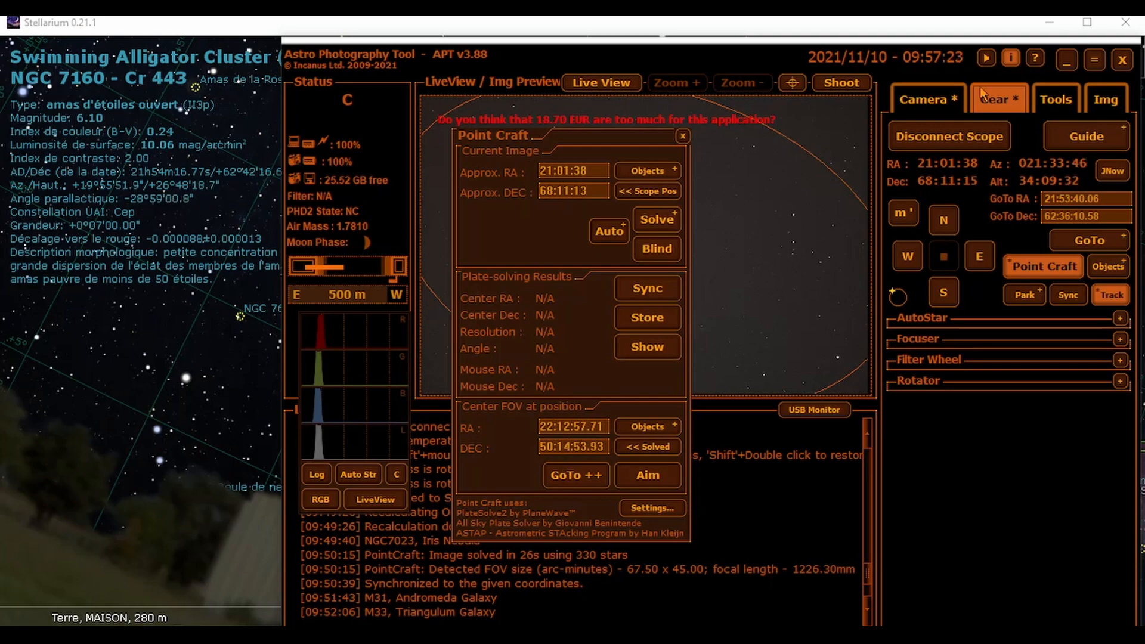
Step: Return to Stellarium and view the details of the star Iota Cep and the nebula NGC 7822
{"action": "left_click", "coordinate": [1067, 59]}
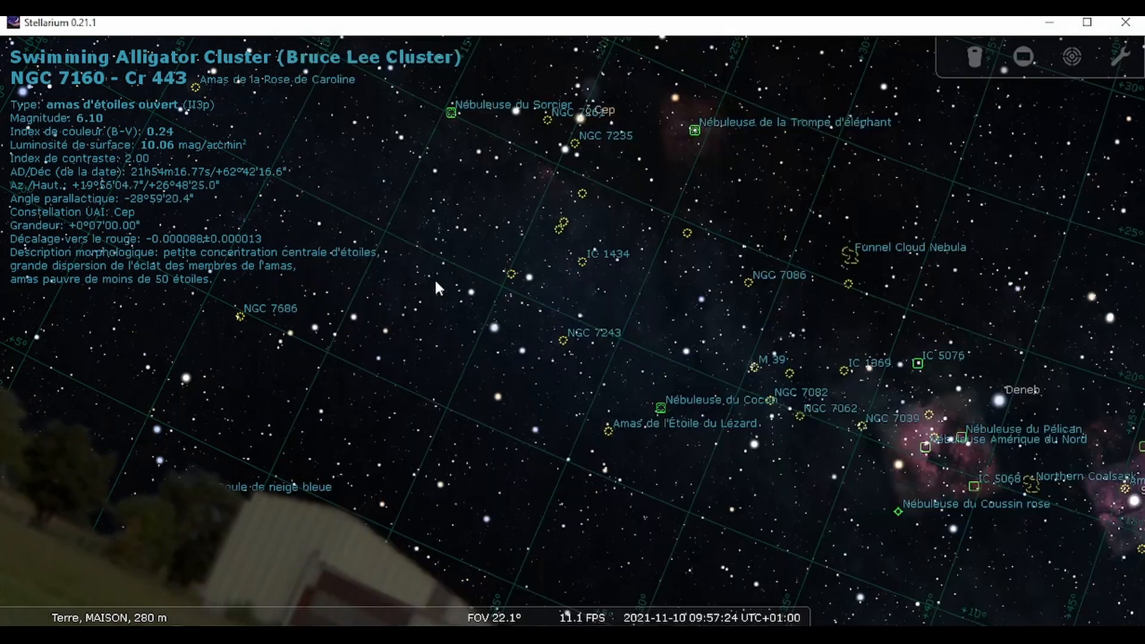
{"action": "left_click_drag", "start_coordinate": [434, 278], "coordinate": [549, 424]}
{"action": "left_click_drag", "start_coordinate": [535, 320], "coordinate": [667, 423]}
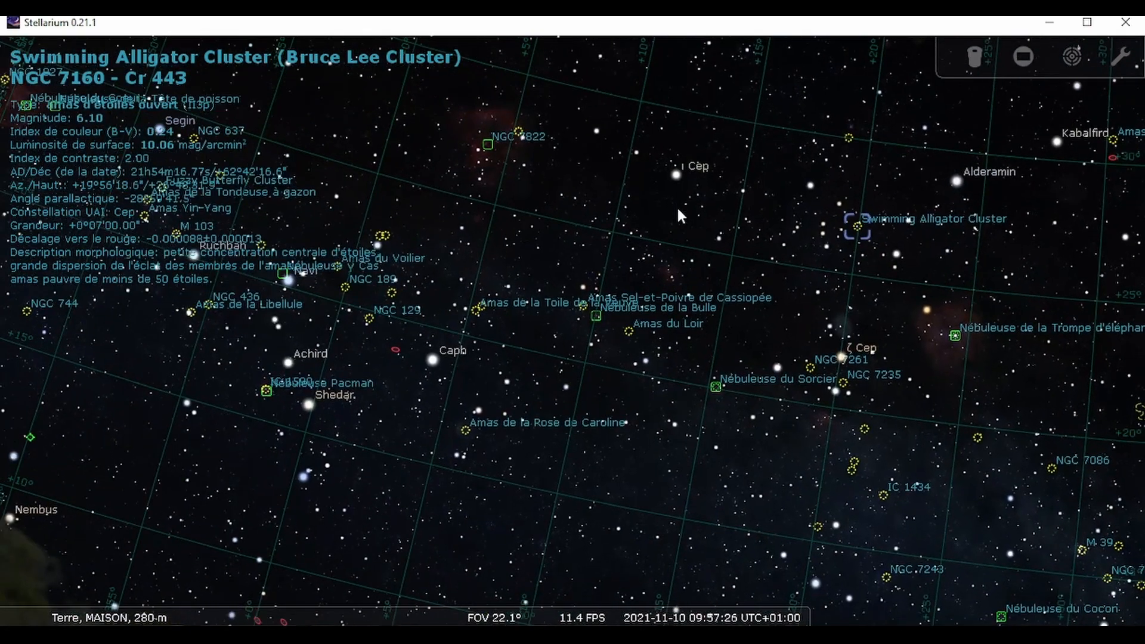
{"action": "left_click", "coordinate": [676, 174]}
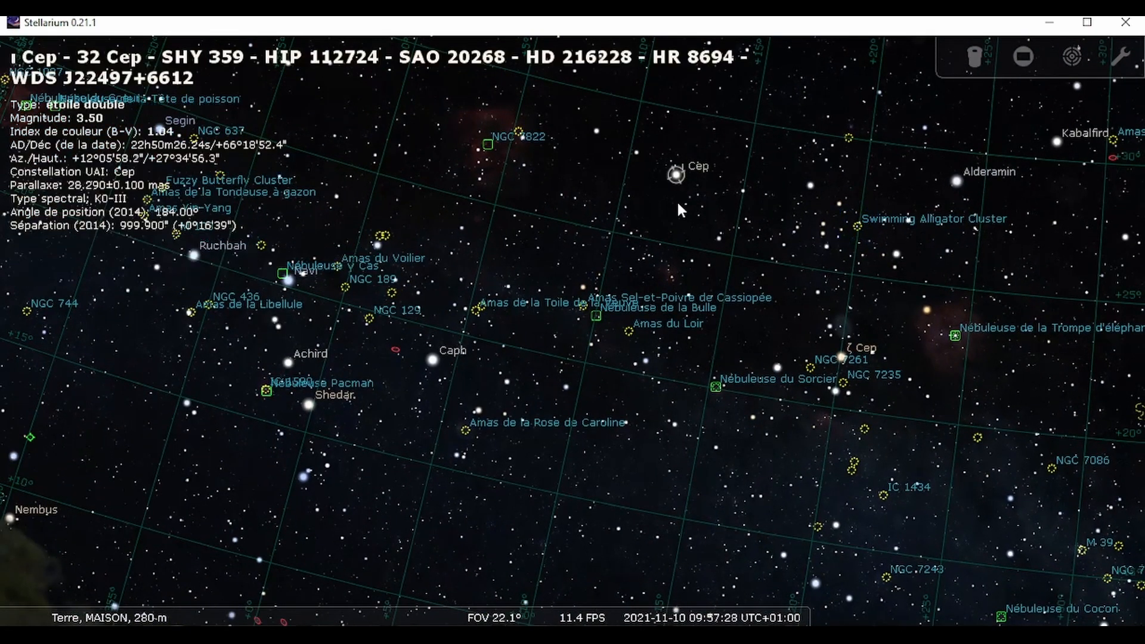
{"action": "left_click", "coordinate": [484, 137]}
Step: Examine the sky area around NGC 7822, between the Heart Nebula (Nébuleuse du Coeur) and the Flextube marker
{"action": "left_click_drag", "start_coordinate": [505, 255], "coordinate": [552, 289]}
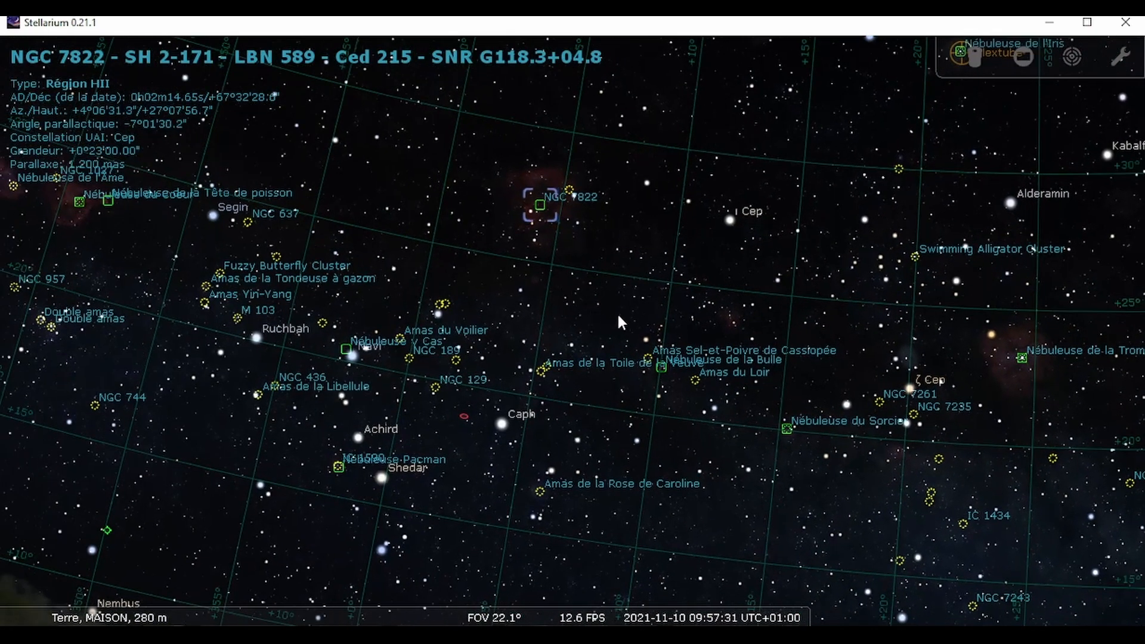
{"action": "mouse_move", "coordinate": [617, 312]}
{"action": "left_mouse_down"}
{"action": "mouse_move", "coordinate": [559, 288]}
{"action": "mouse_move", "coordinate": [610, 324]}
{"action": "left_mouse_up"}
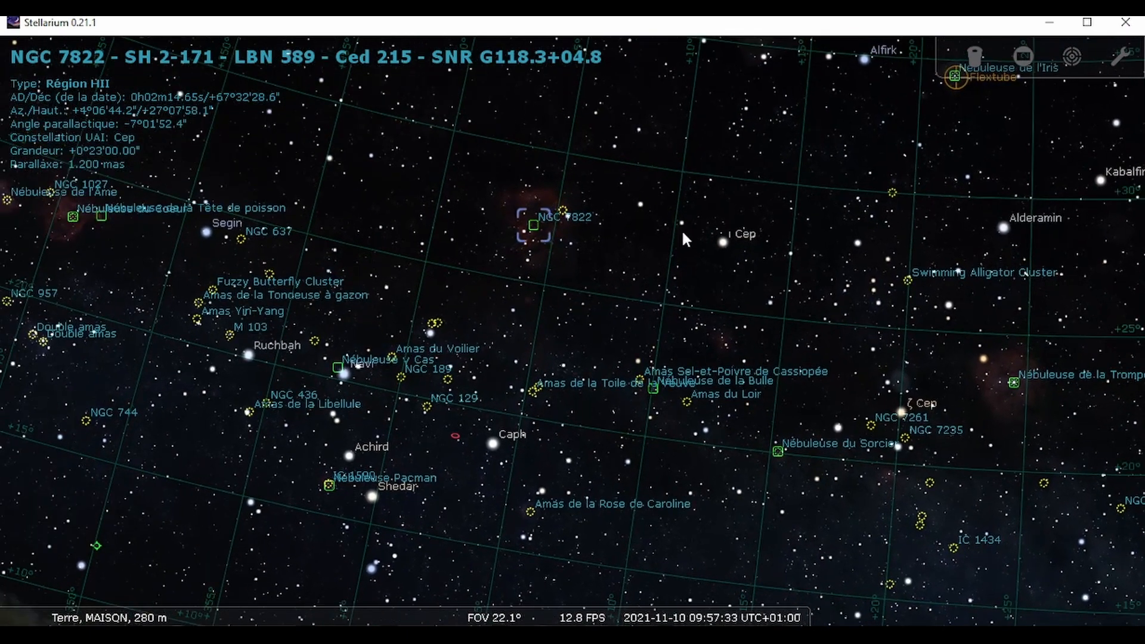
{"action": "left_click_drag", "start_coordinate": [683, 238], "coordinate": [729, 269]}
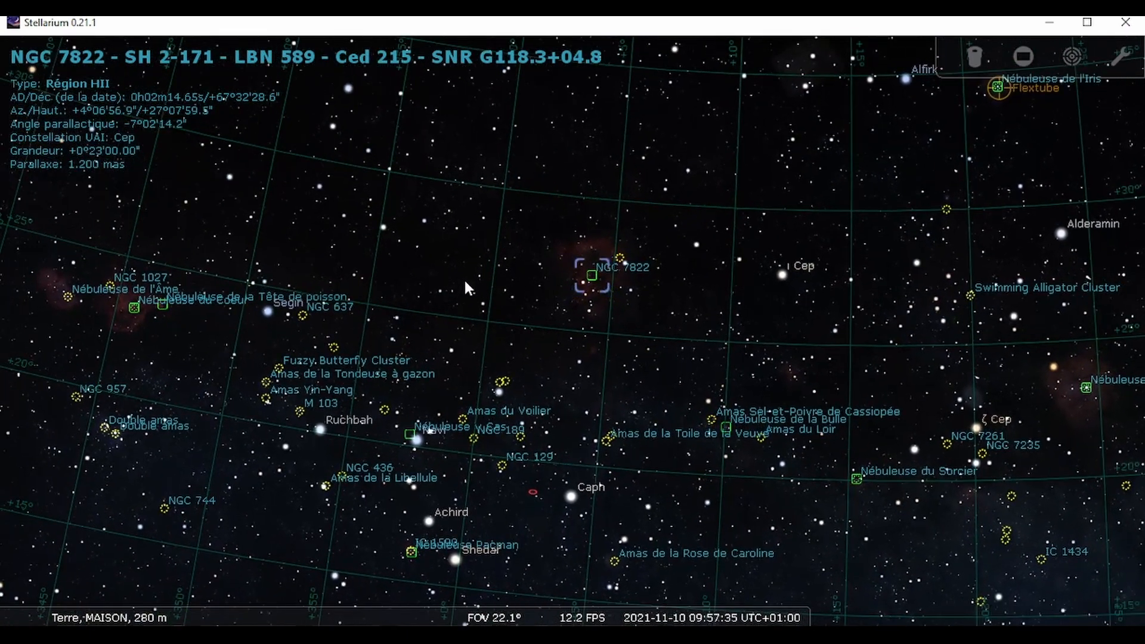
{"action": "scroll", "coordinate": [463, 278], "scroll_direction": "up", "scroll_amount": 3}
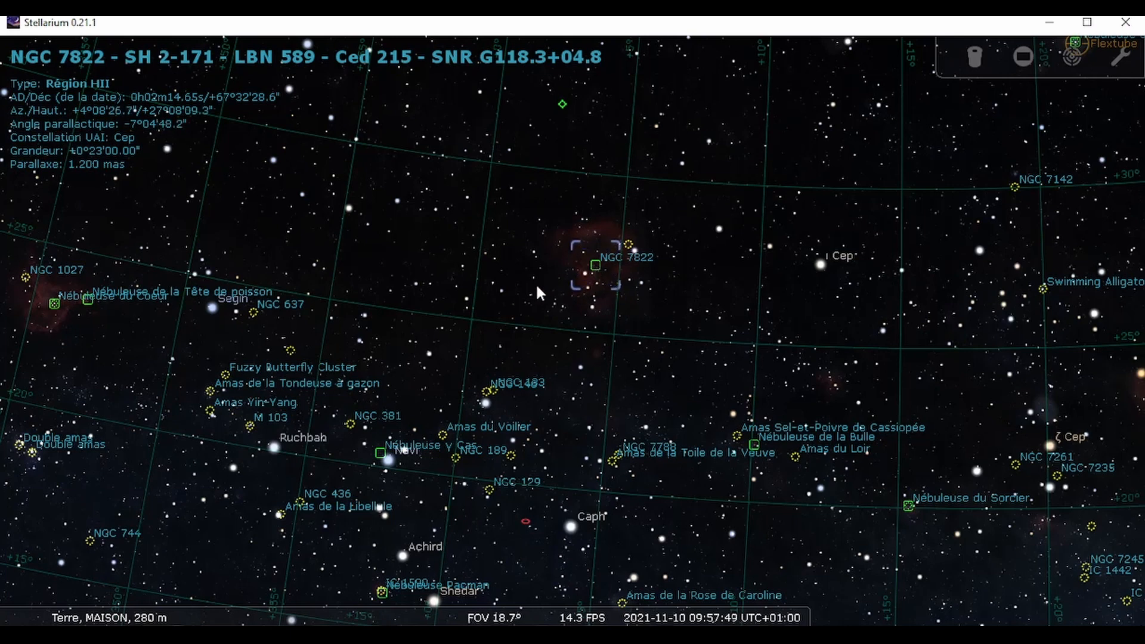
{"action": "left_click_drag", "start_coordinate": [536, 287], "coordinate": [580, 323]}
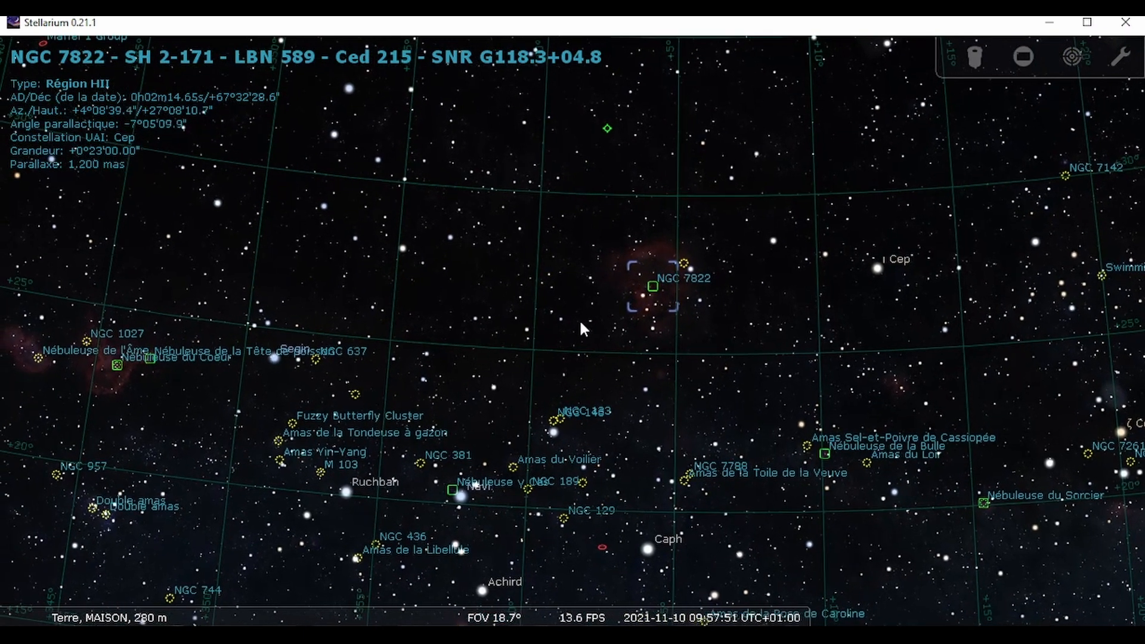
{"action": "left_click_drag", "start_coordinate": [415, 300], "coordinate": [461, 367]}
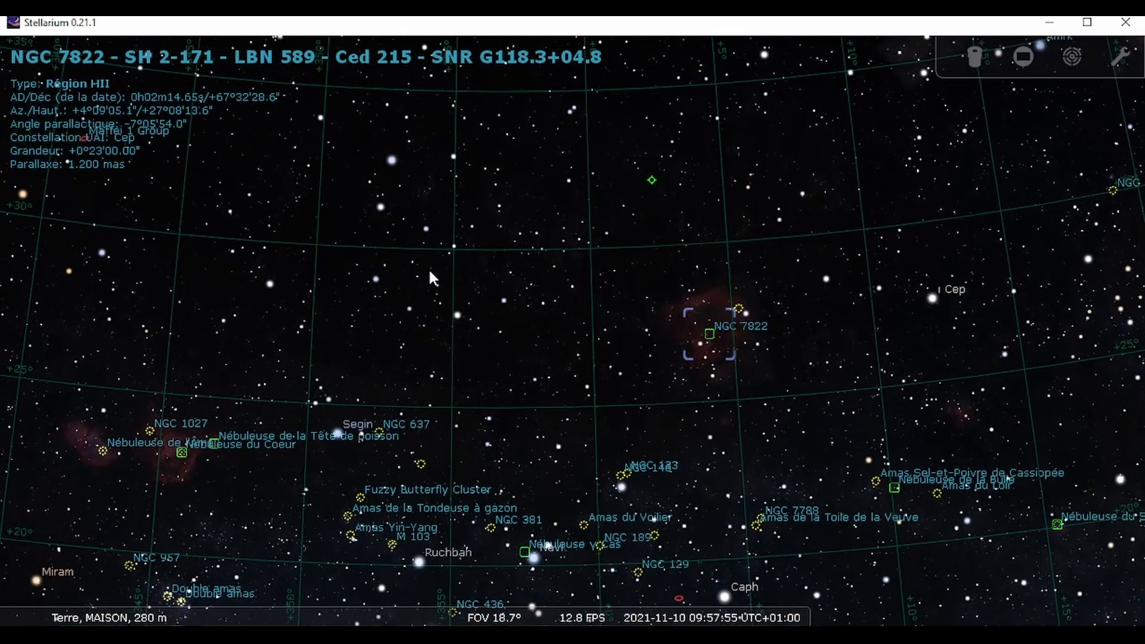
{"action": "left_click_drag", "start_coordinate": [429, 273], "coordinate": [348, 229]}
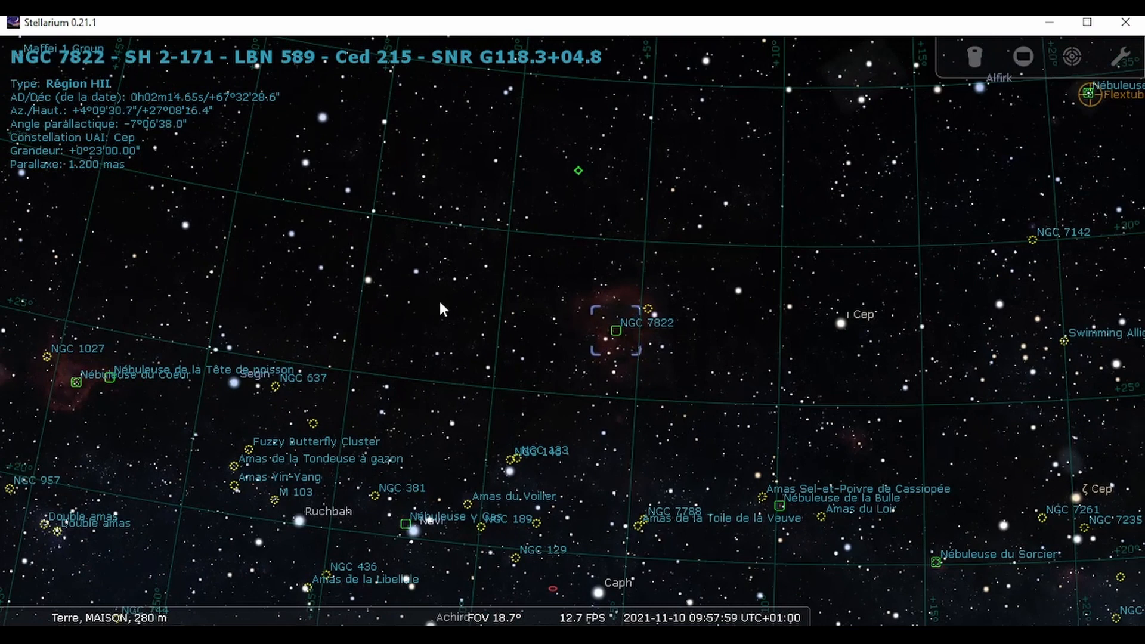
{"action": "left_click_drag", "start_coordinate": [441, 302], "coordinate": [423, 303]}
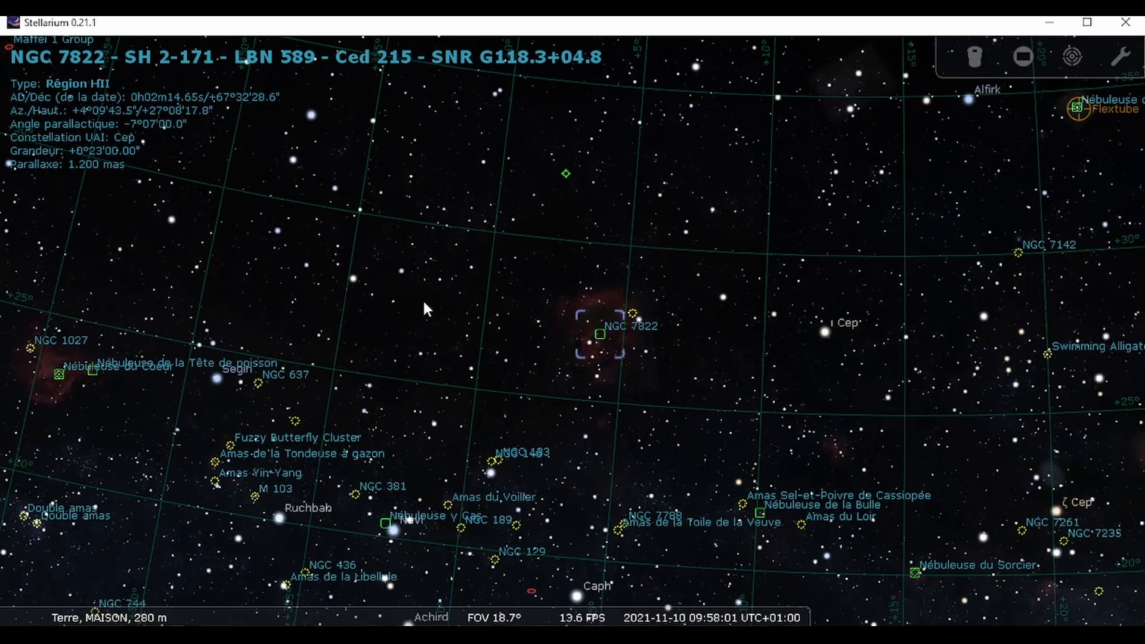